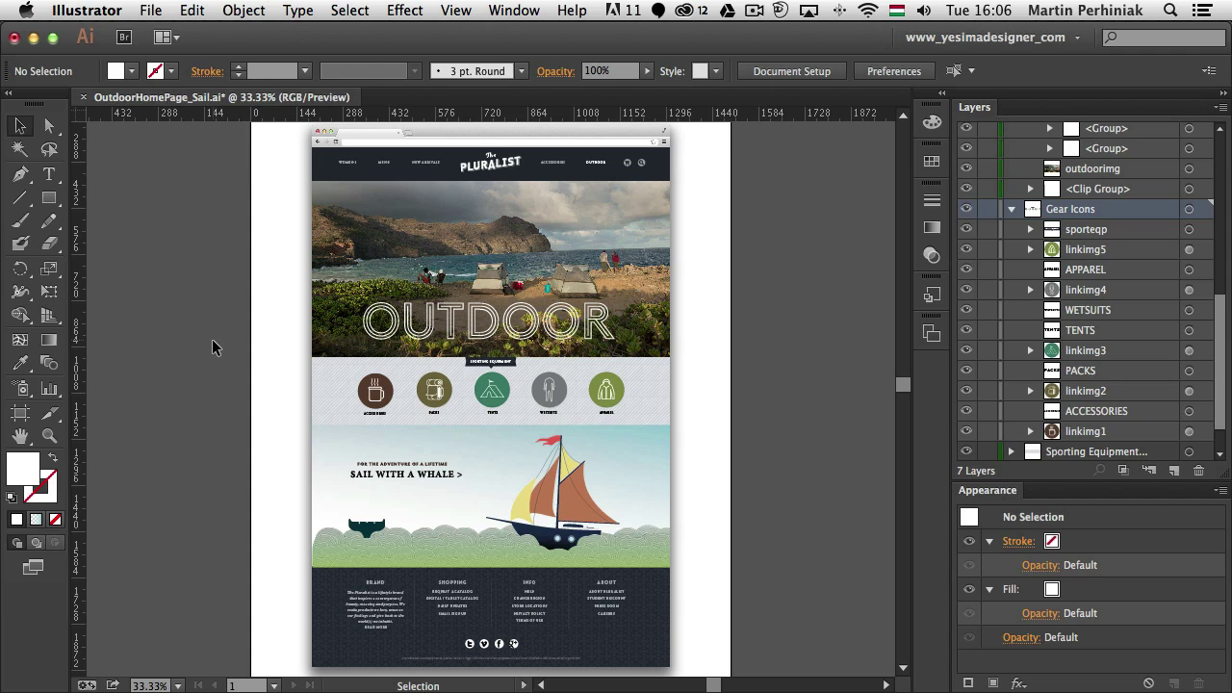
Check the Typekit font sync status, then zoom in on the Accessories and Packs gear icons
{"action": "left_click", "coordinate": [689, 10]}
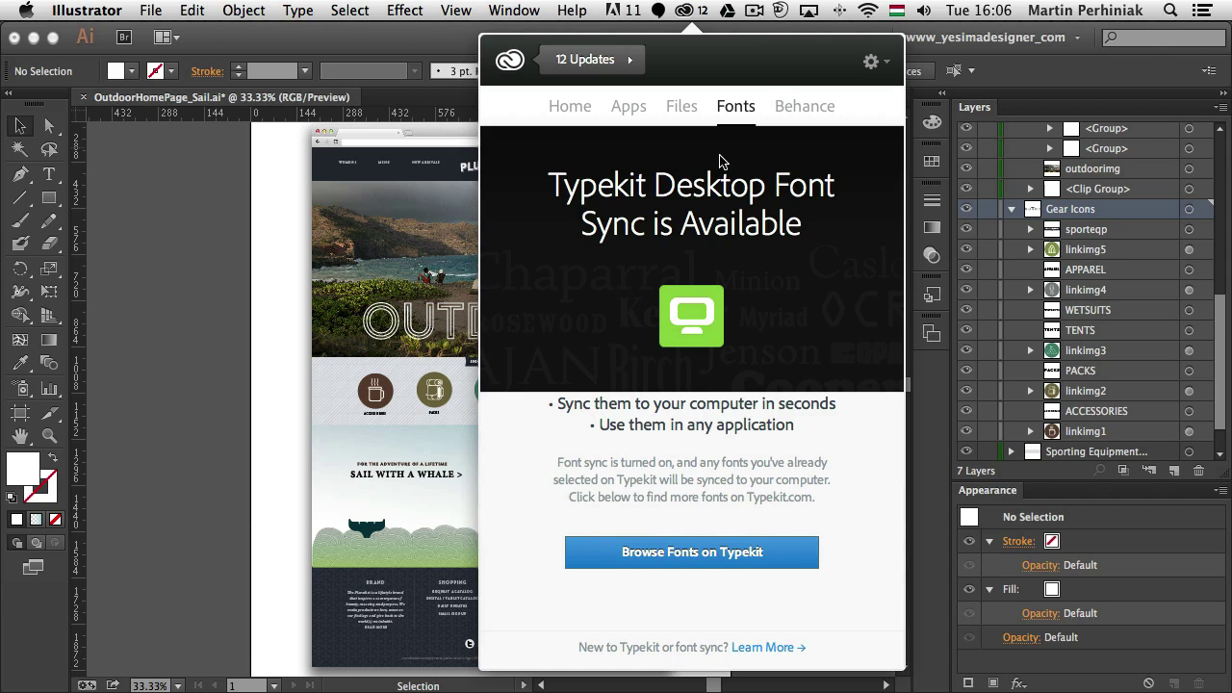
{"action": "left_click", "coordinate": [199, 254]}
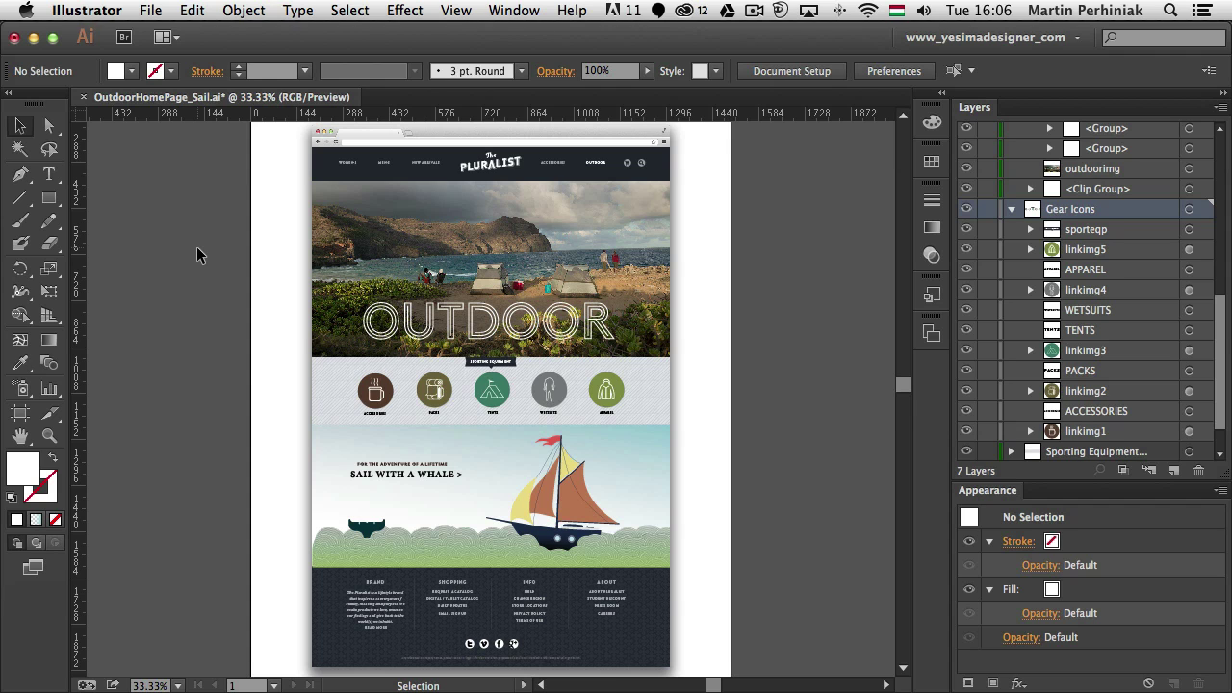
{"action": "key", "text": "super+space"}
{"action": "left_click_drag", "start_coordinate": [286, 326], "coordinate": [721, 473]}
{"action": "key", "text": "super+space"}
{"action": "left_click_drag", "start_coordinate": [176, 321], "coordinate": [420, 478]}
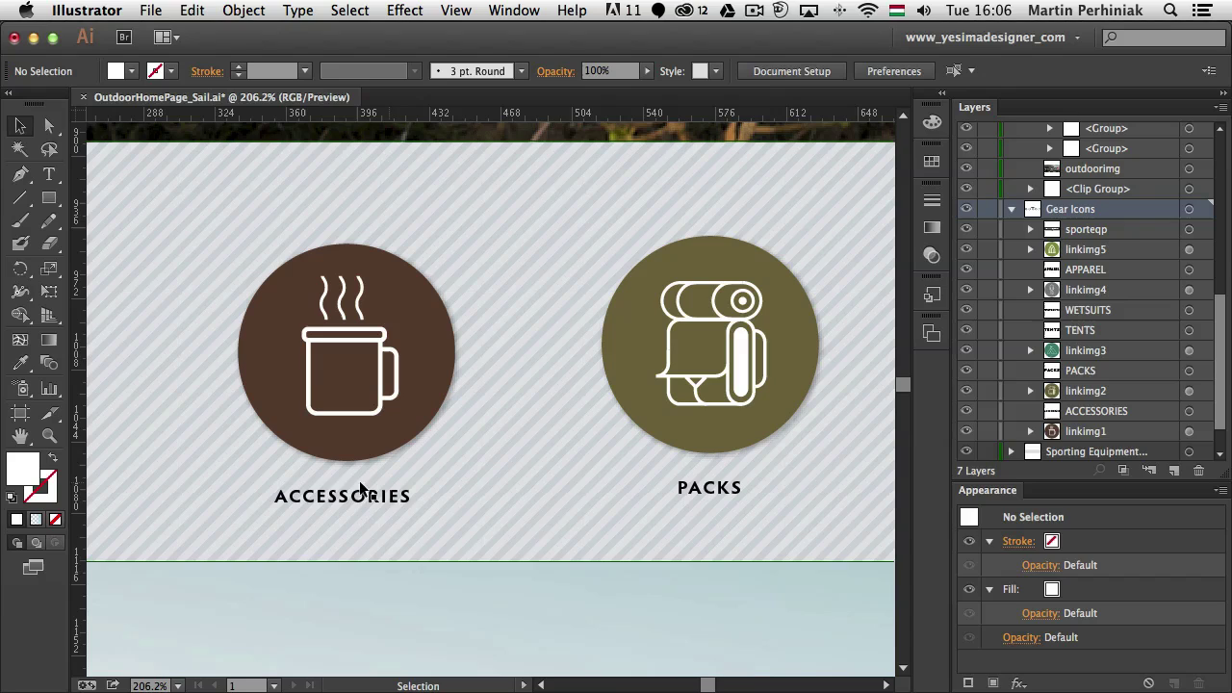
Edit the ACCESSORIES label and clear its font field to list all installed fonts
{"action": "left_click", "coordinate": [368, 504]}
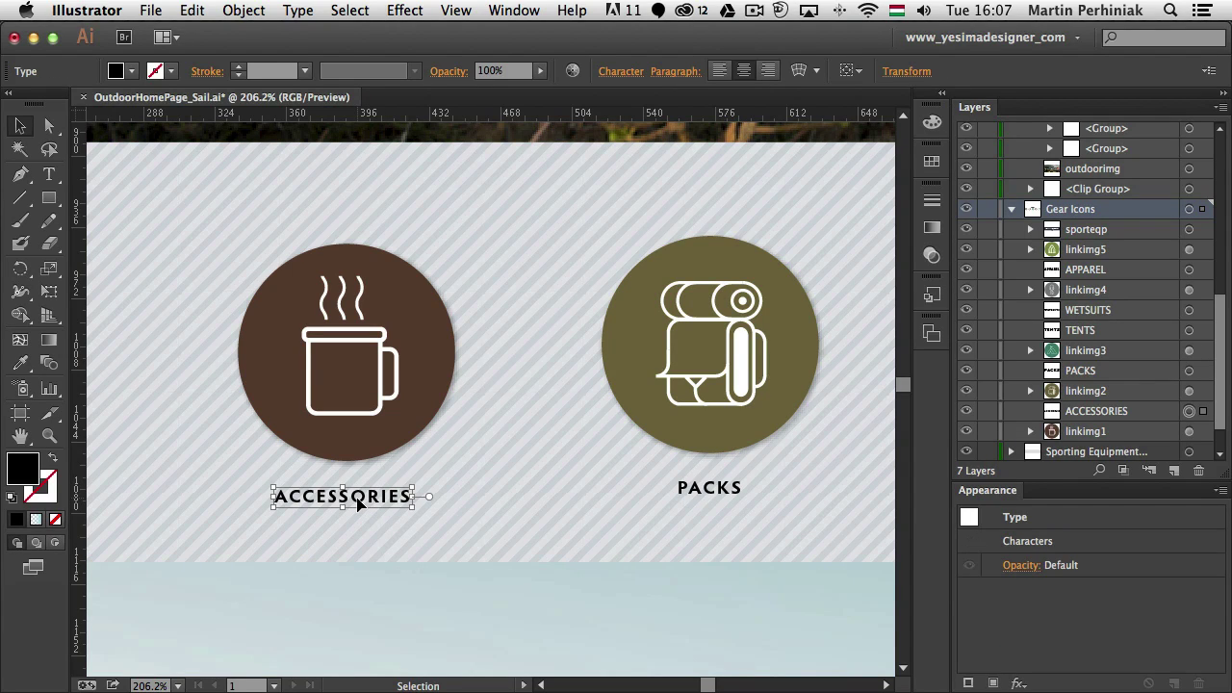
{"action": "double_click", "coordinate": [358, 502]}
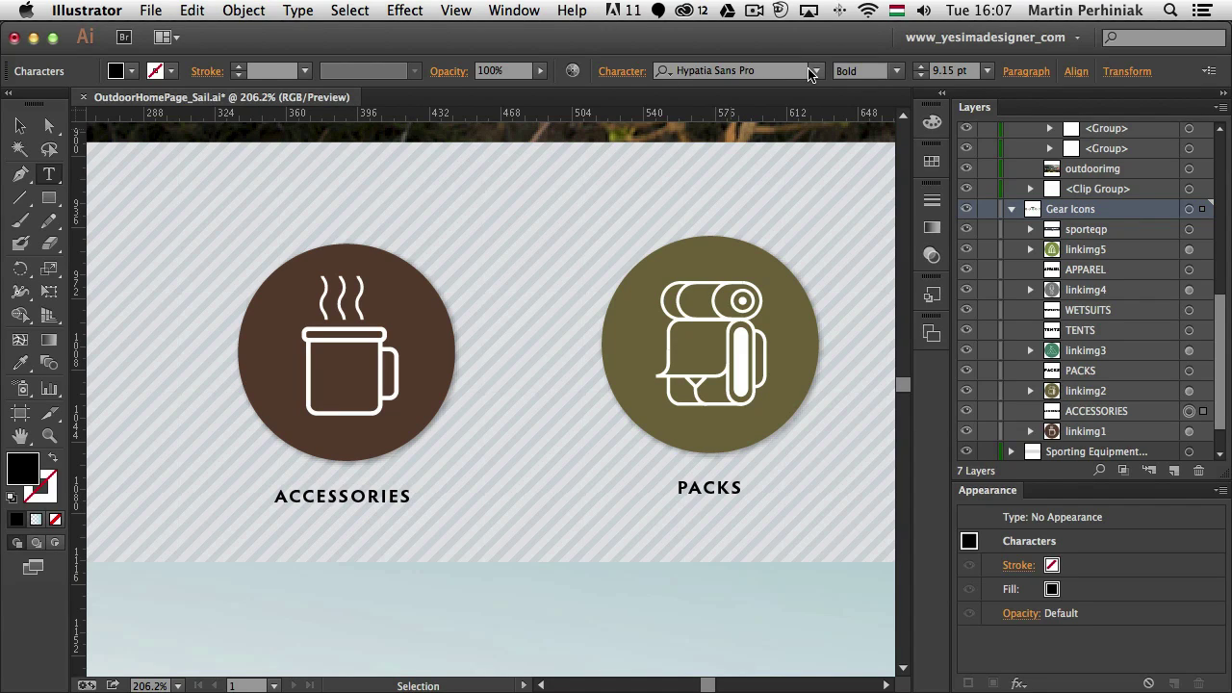
{"action": "left_click", "coordinate": [807, 71]}
{"action": "key", "text": "BackSpace"}
{"action": "left_click", "coordinate": [813, 71]}
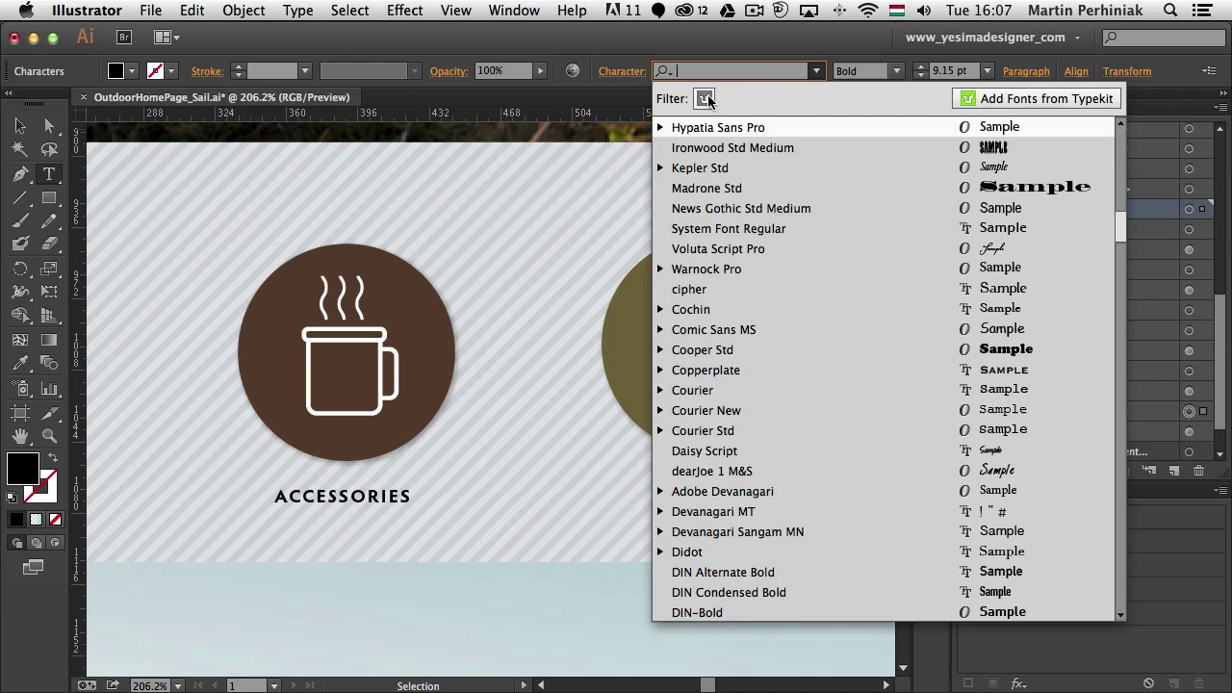
Sync Museo Slab 300, 300 Italic, 700 and 700 Italic from Typekit to the desktop
{"action": "left_click", "coordinate": [1044, 100]}
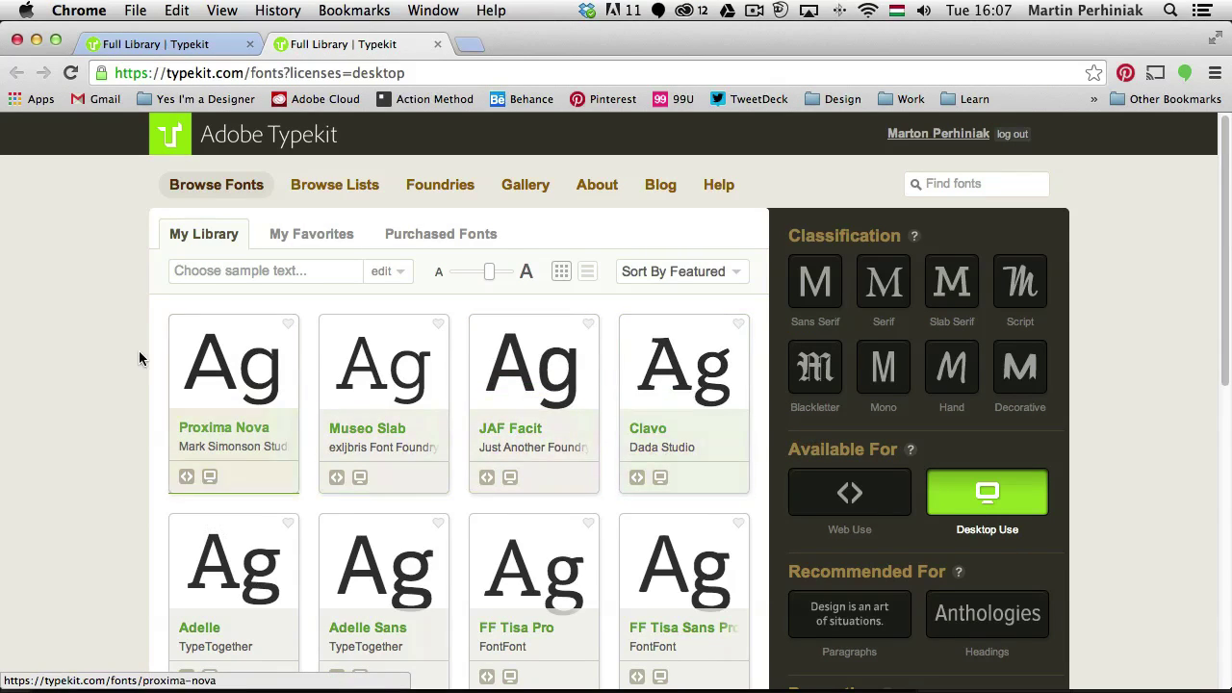
{"action": "scroll", "coordinate": [139, 354], "scroll_direction": "down", "scroll_amount": 2}
{"action": "scroll", "coordinate": [139, 358], "scroll_direction": "down", "scroll_amount": 5}
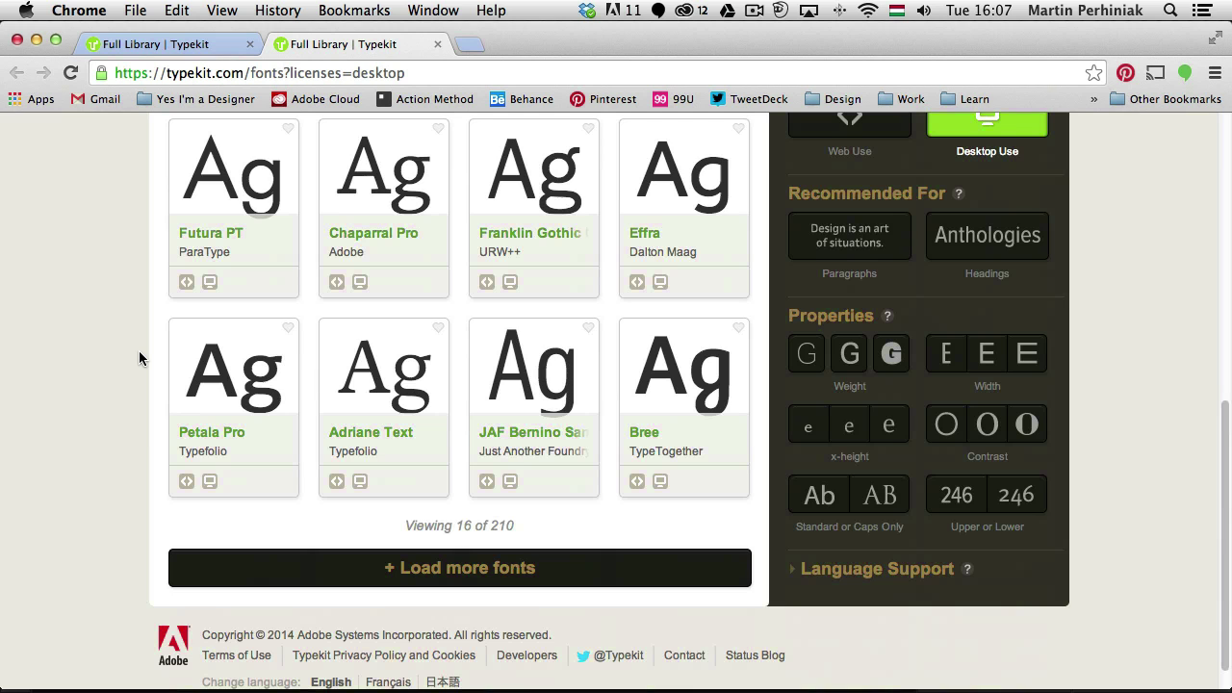
{"action": "scroll", "coordinate": [139, 350], "scroll_direction": "up", "scroll_amount": 10}
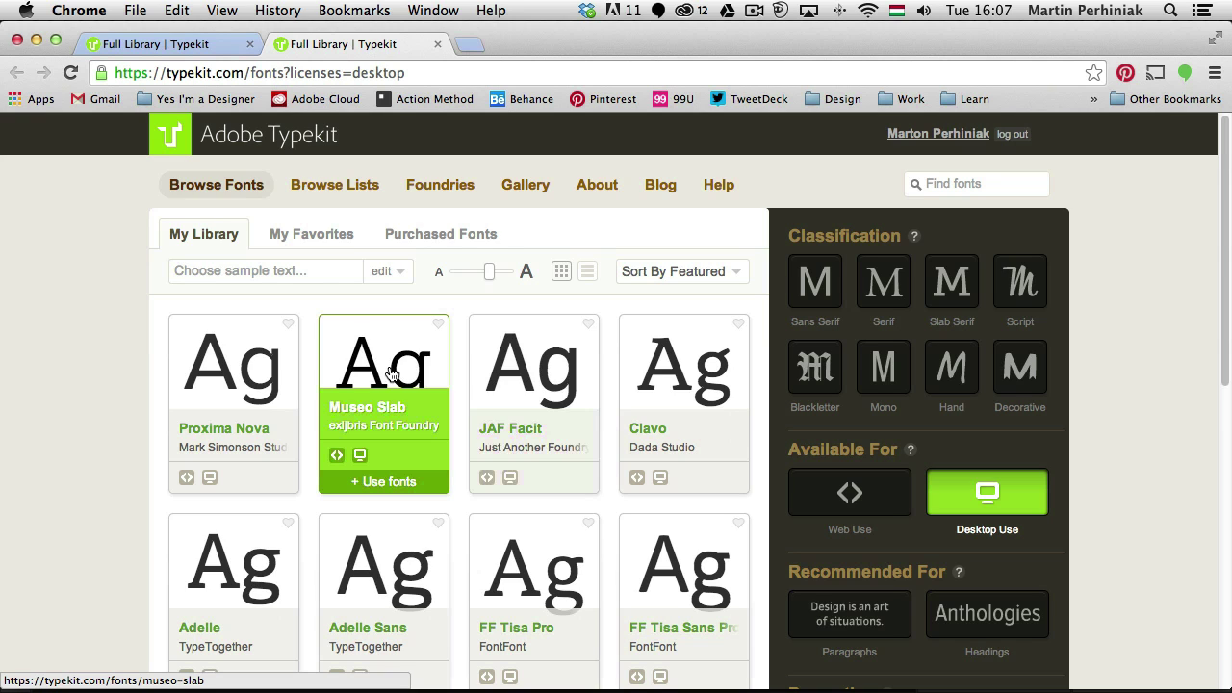
{"action": "left_click", "coordinate": [392, 374]}
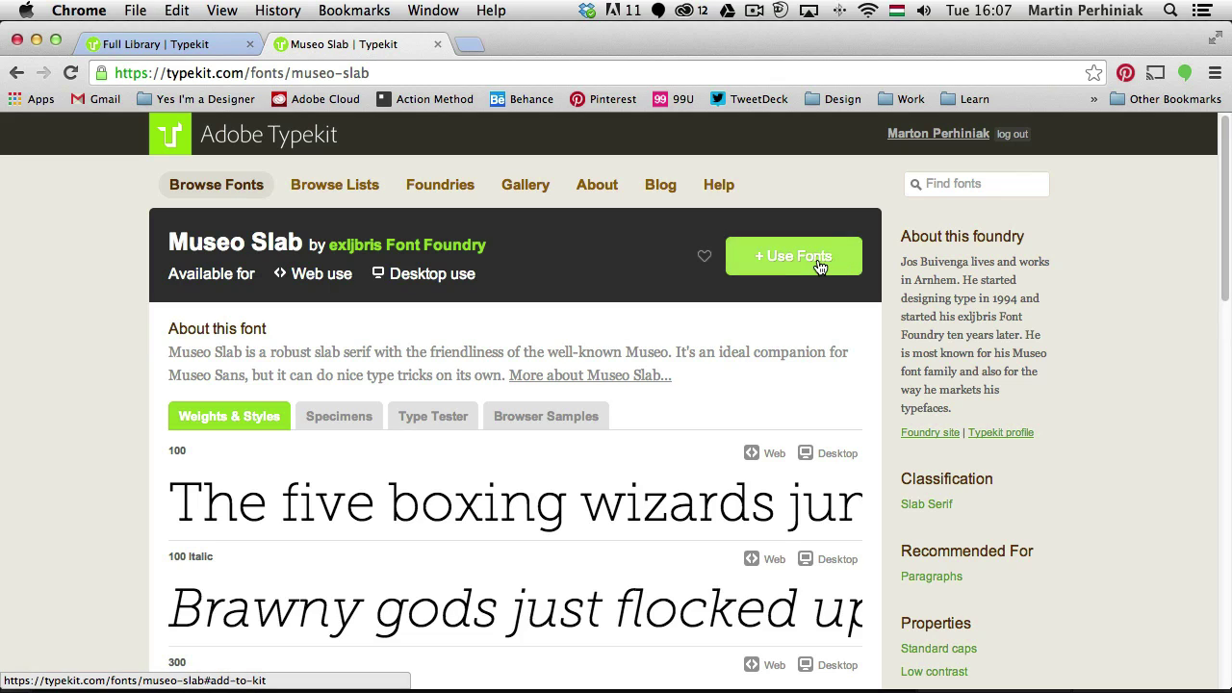
{"action": "left_click", "coordinate": [818, 264]}
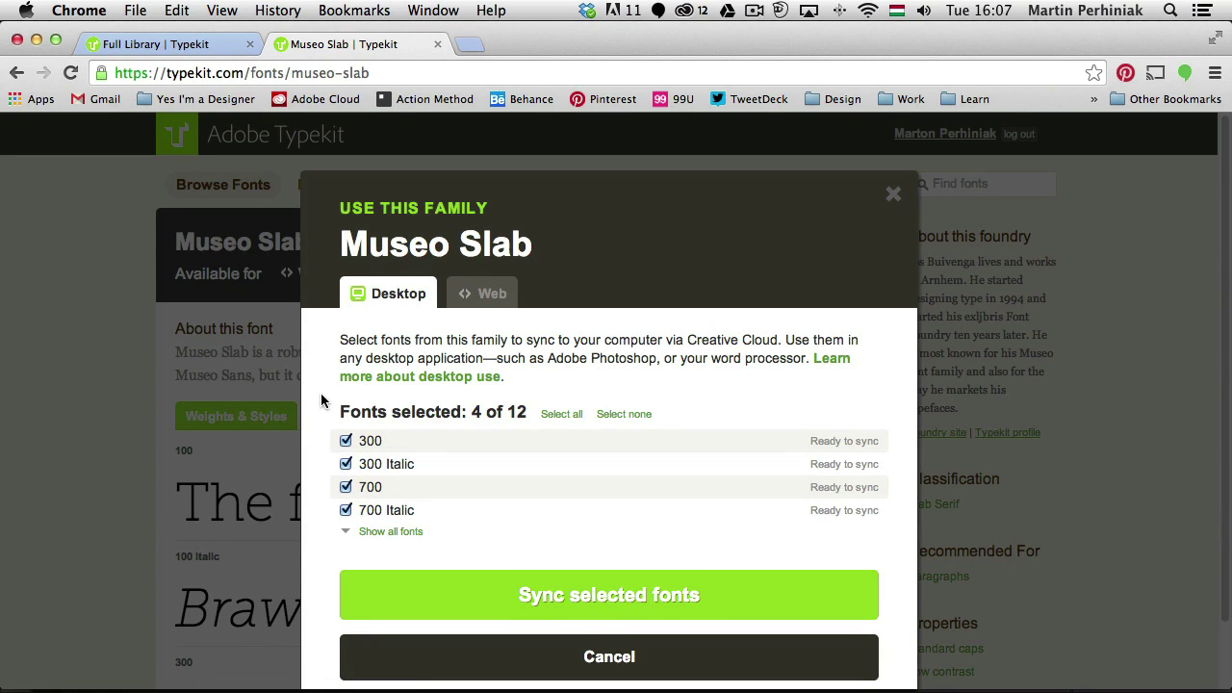
{"action": "left_click", "coordinate": [571, 601]}
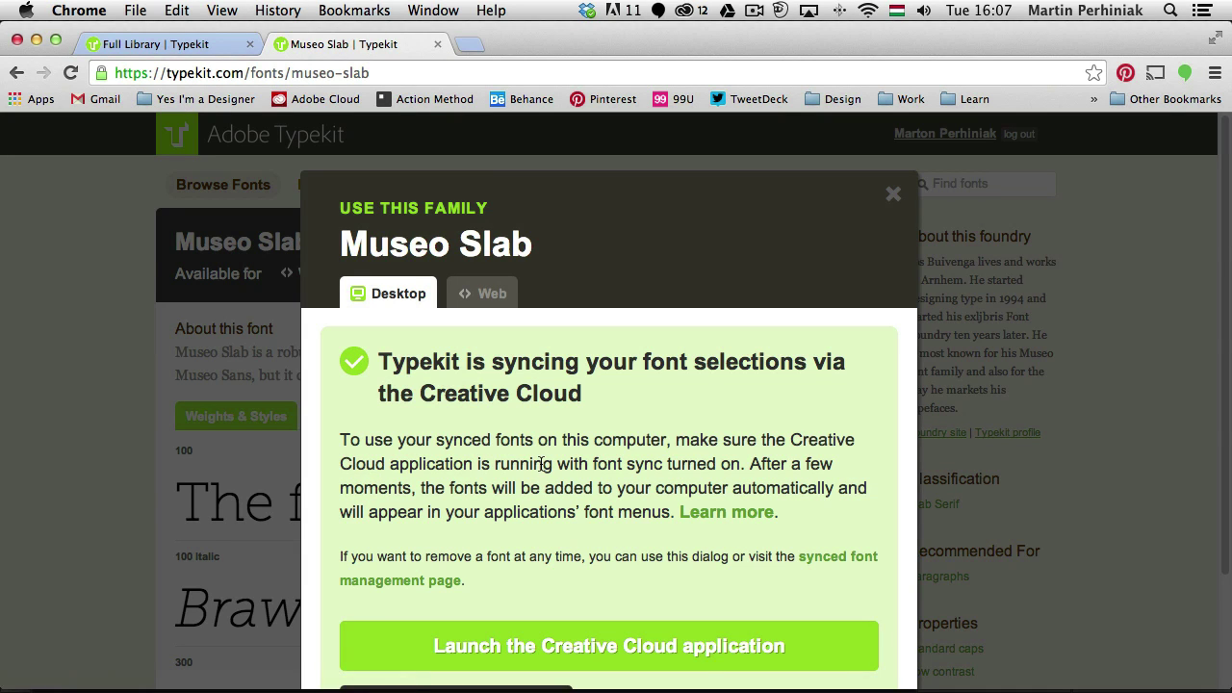
{"action": "key", "text": "super+Tab"}
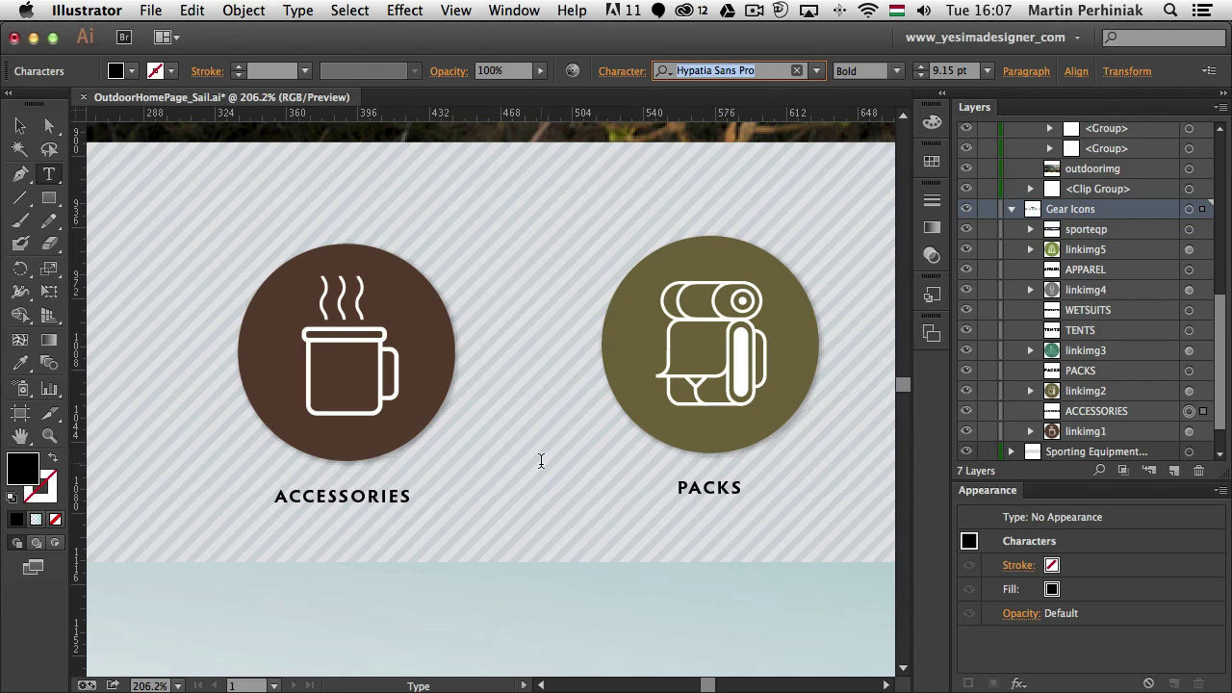
Apply Typekit-synced Museo Slab 300 to the ACCESSORIES label, then to the PACKS label
{"action": "left_click", "coordinate": [817, 71]}
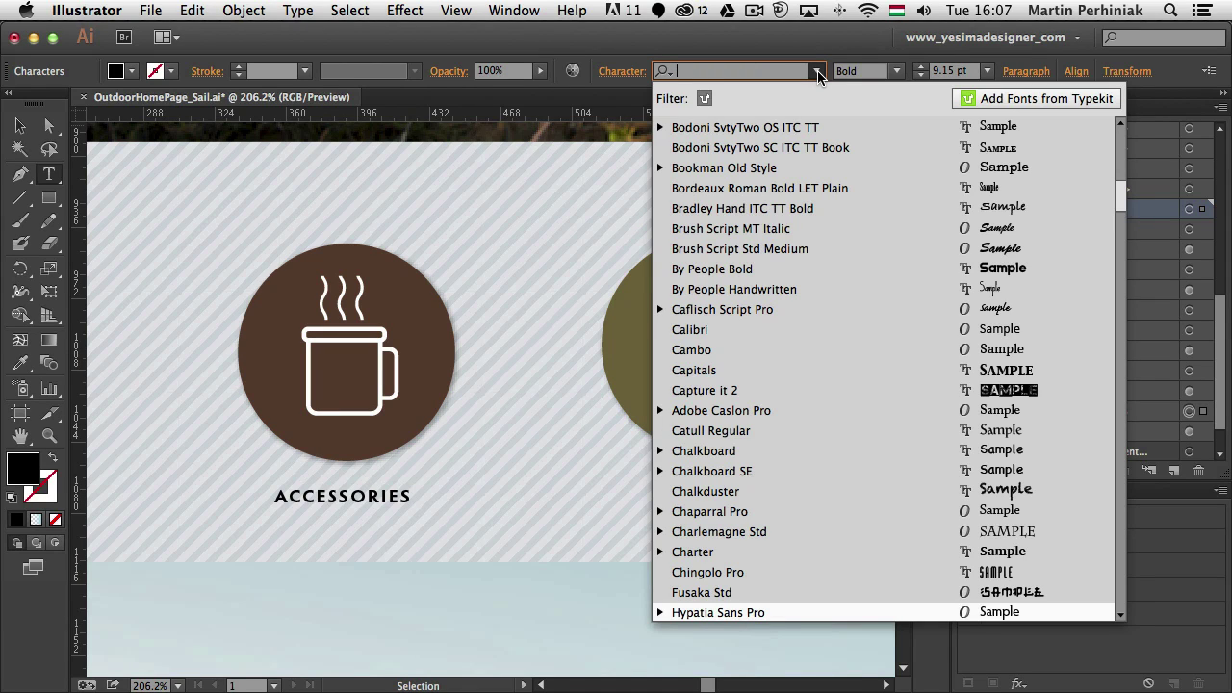
{"action": "left_click", "coordinate": [704, 99]}
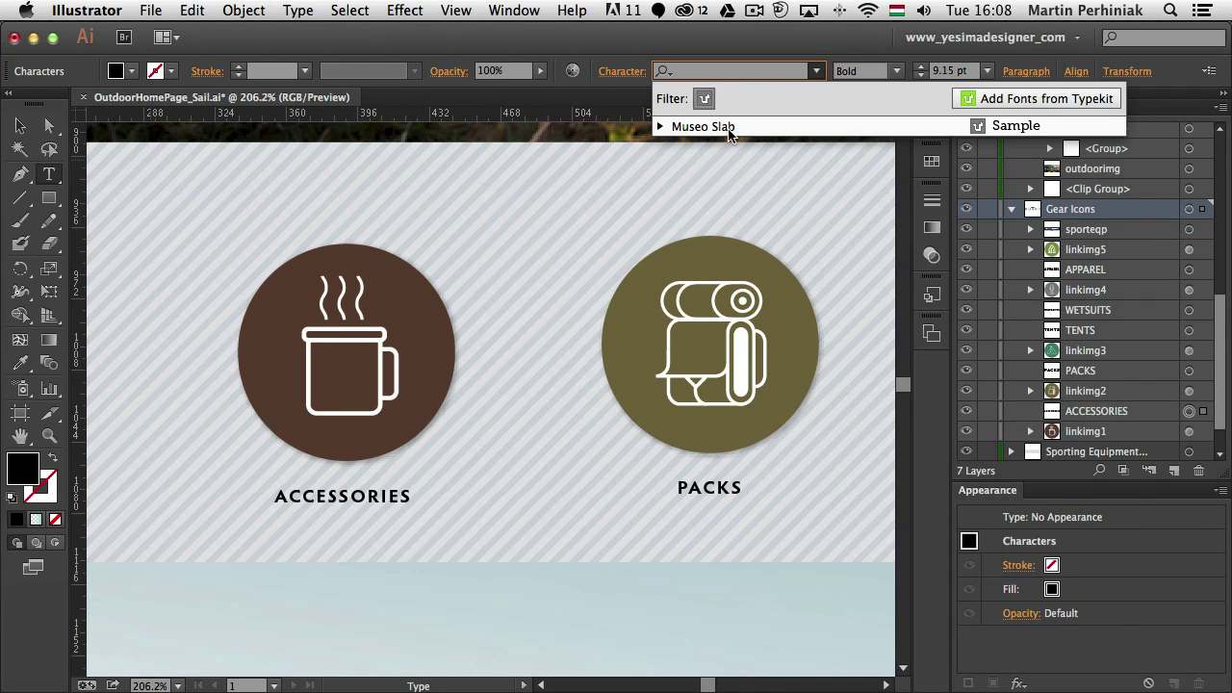
{"action": "left_click", "coordinate": [729, 131]}
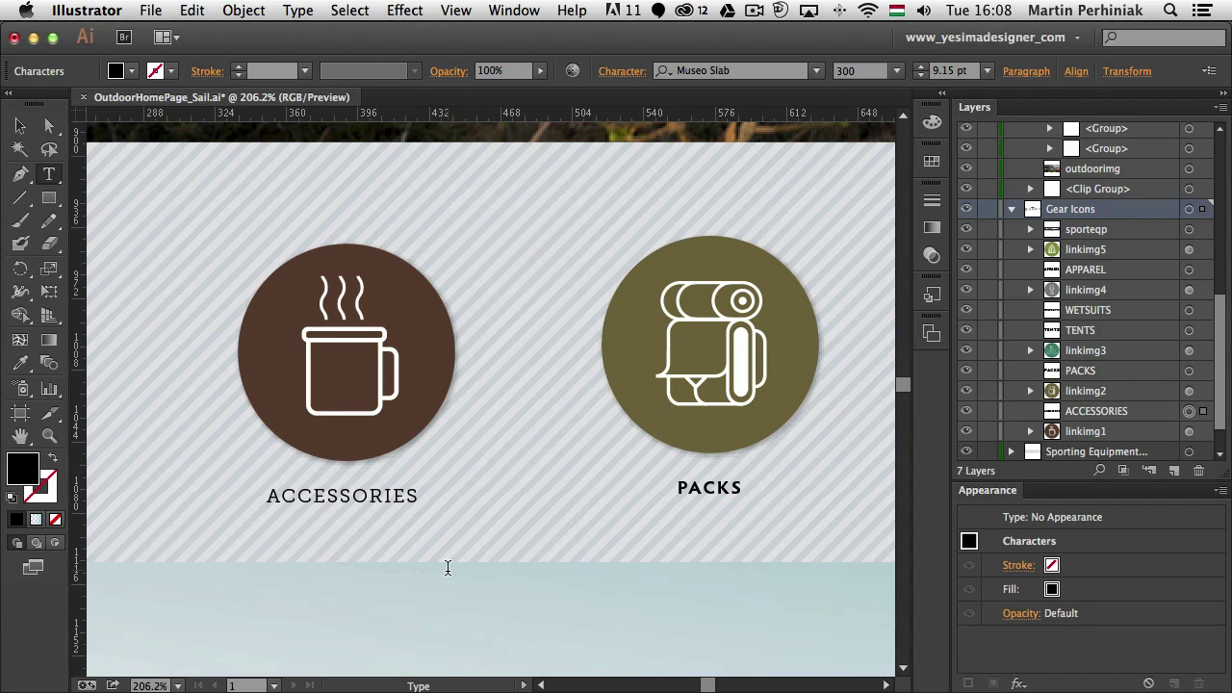
{"action": "left_click", "coordinate": [710, 488]}
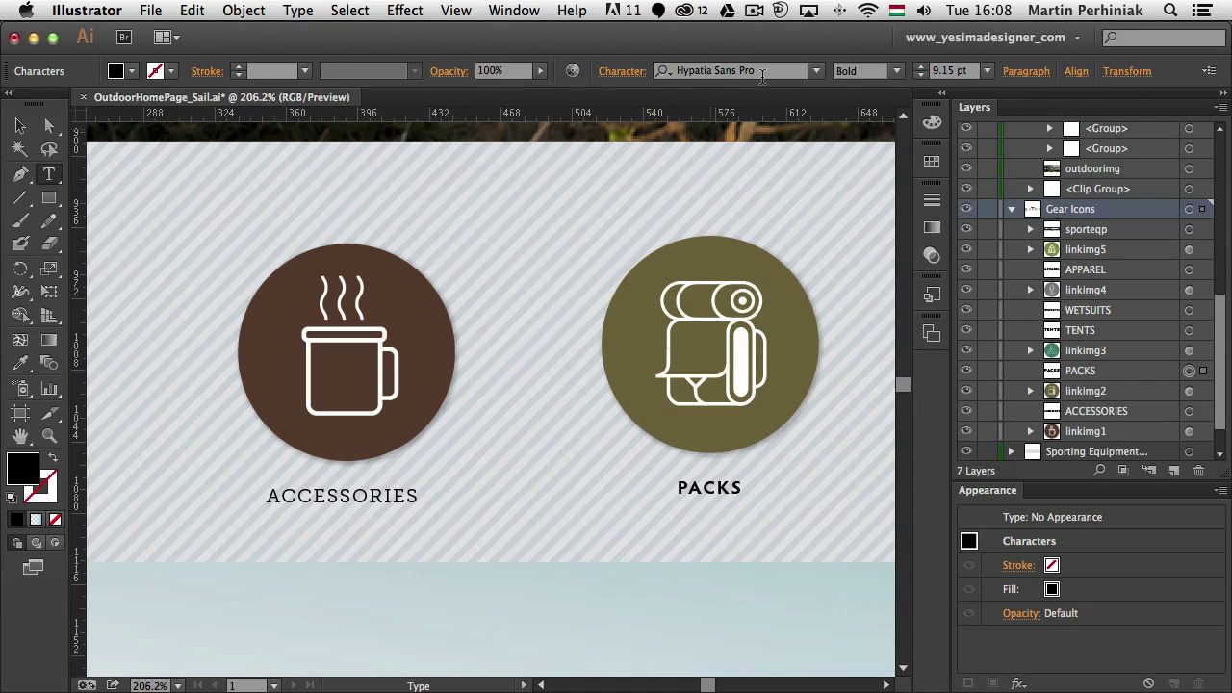
{"action": "left_click", "coordinate": [816, 70]}
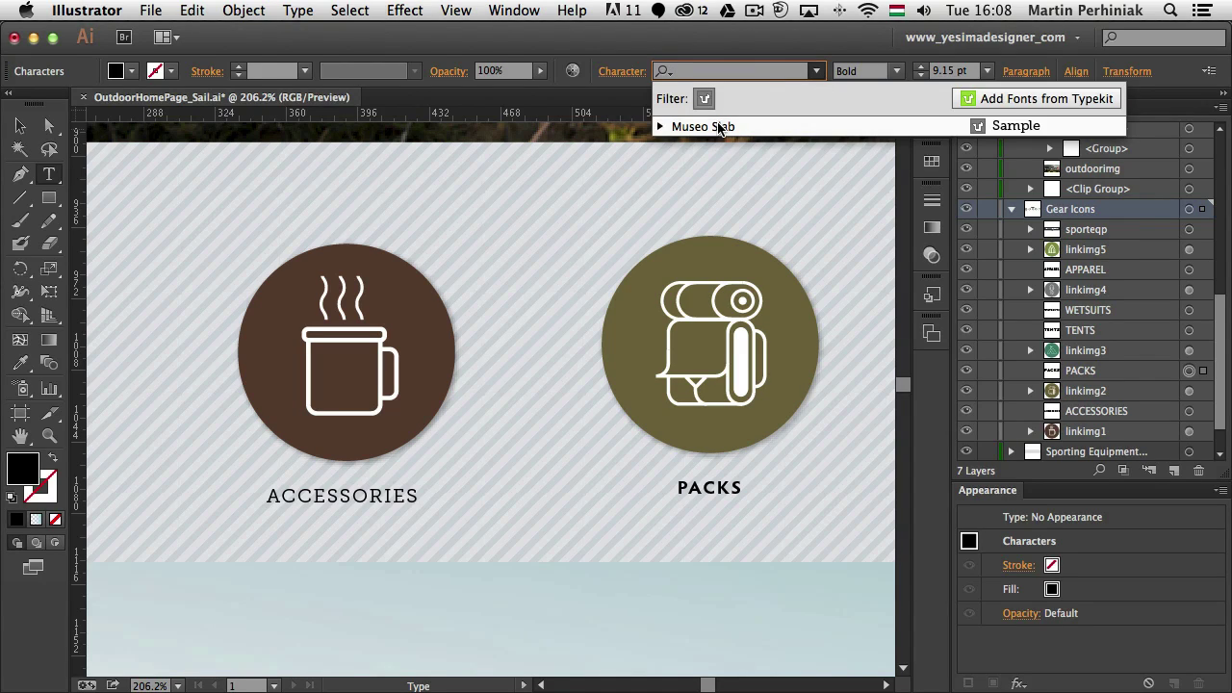
{"action": "left_click", "coordinate": [748, 129]}
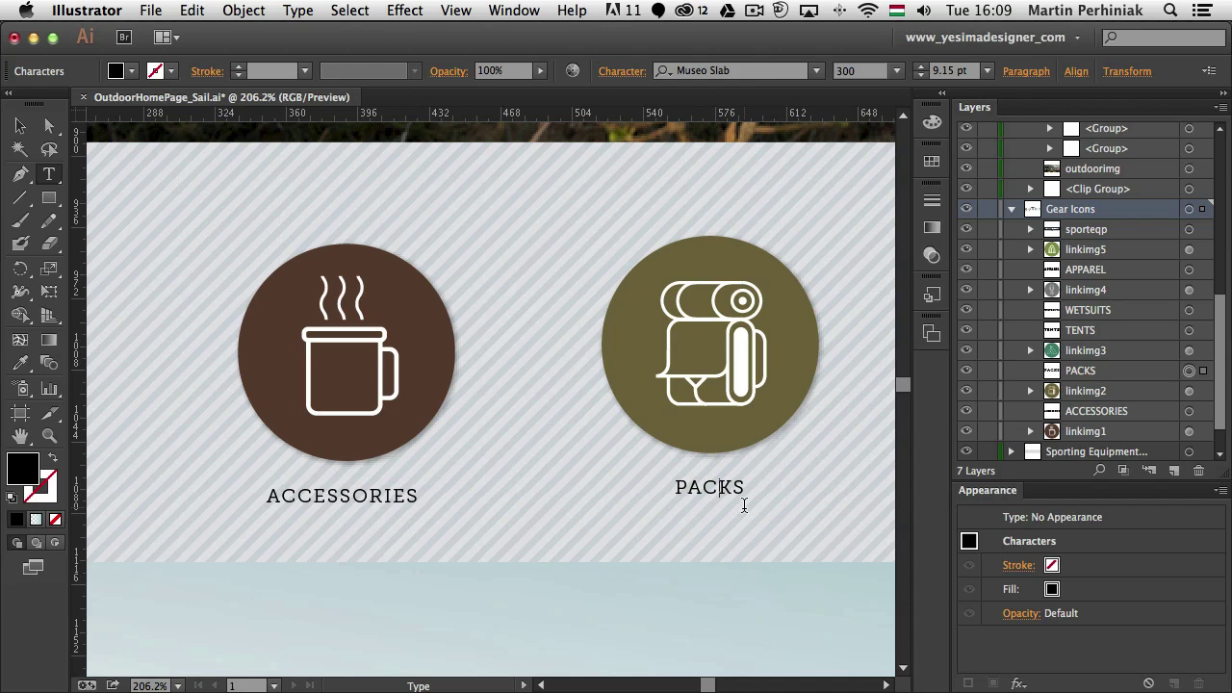
Finish editing PACKS and unsync all Museo Slab fonts in Typekit
{"action": "key", "text": "Escape"}
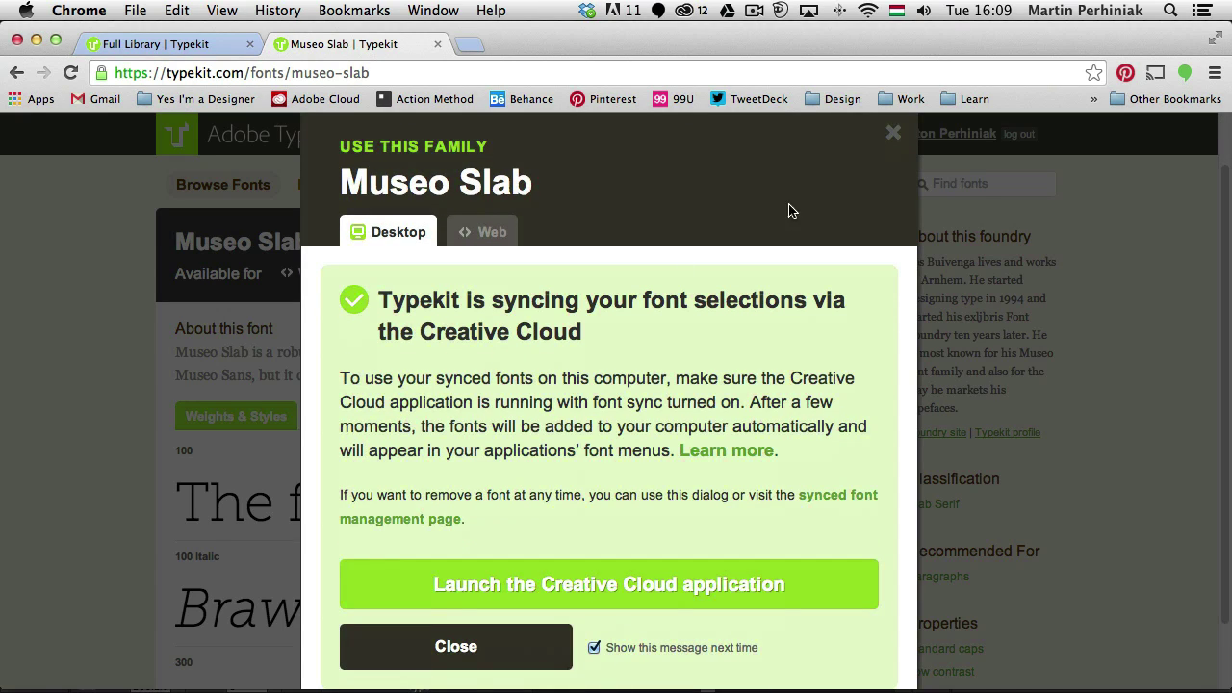
{"action": "left_click", "coordinate": [500, 646]}
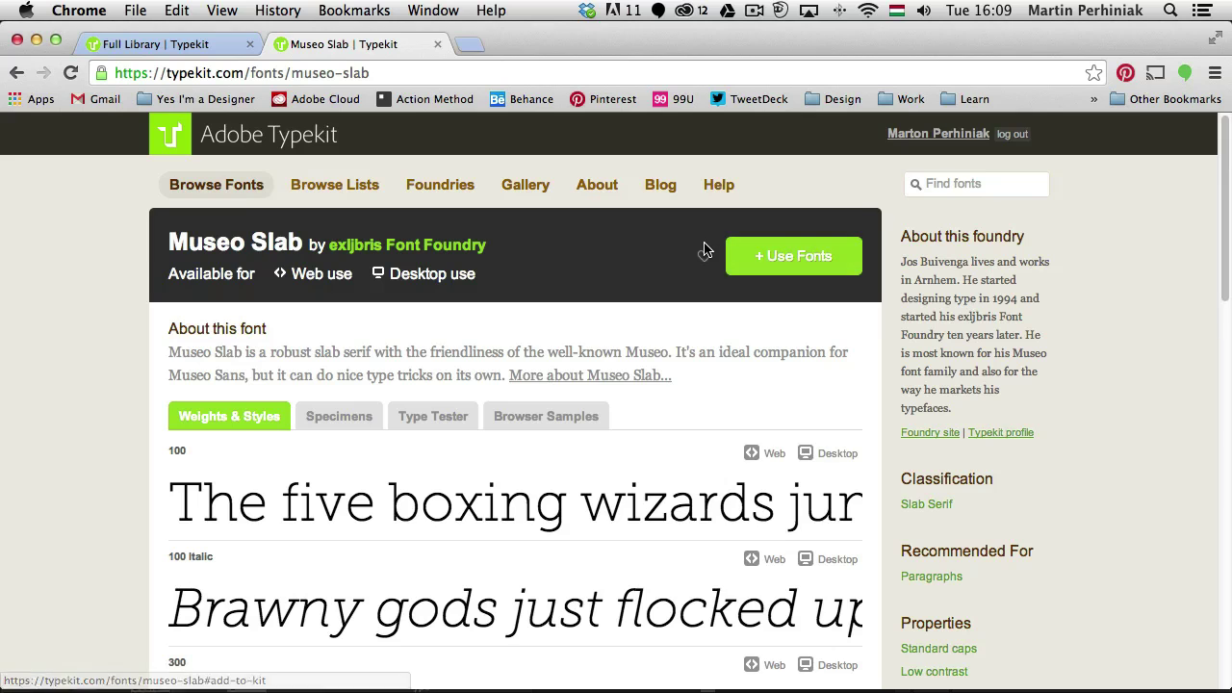
{"action": "left_click", "coordinate": [784, 252]}
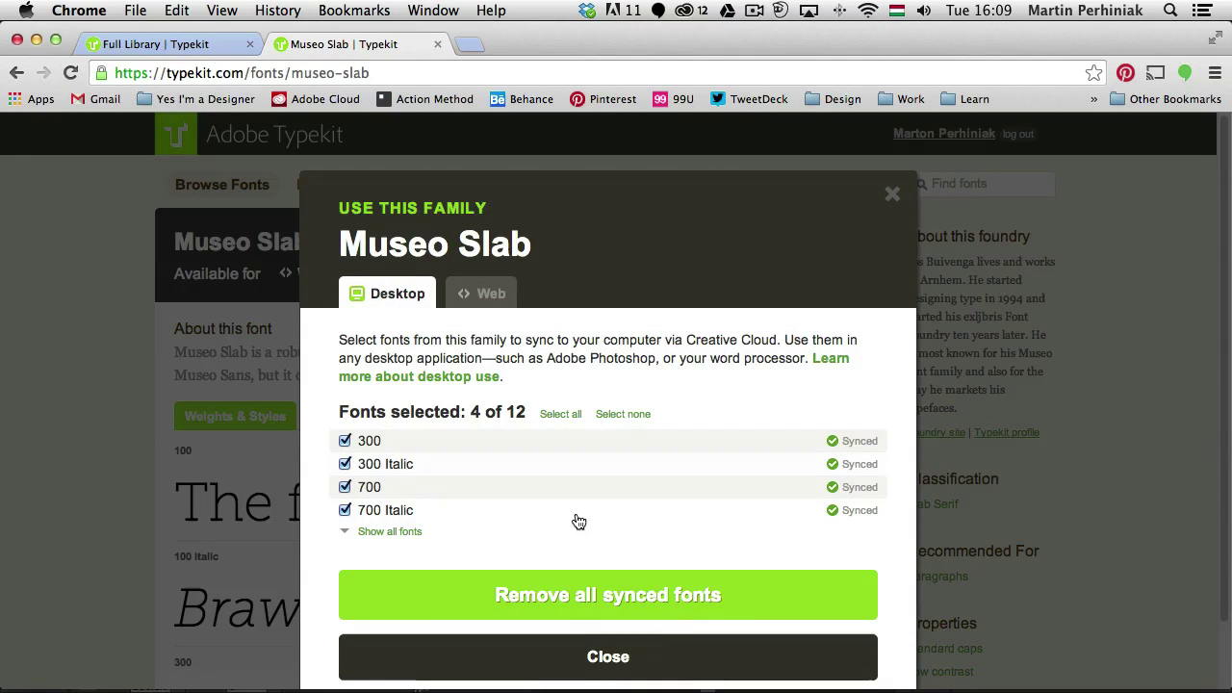
{"action": "left_click", "coordinate": [563, 592]}
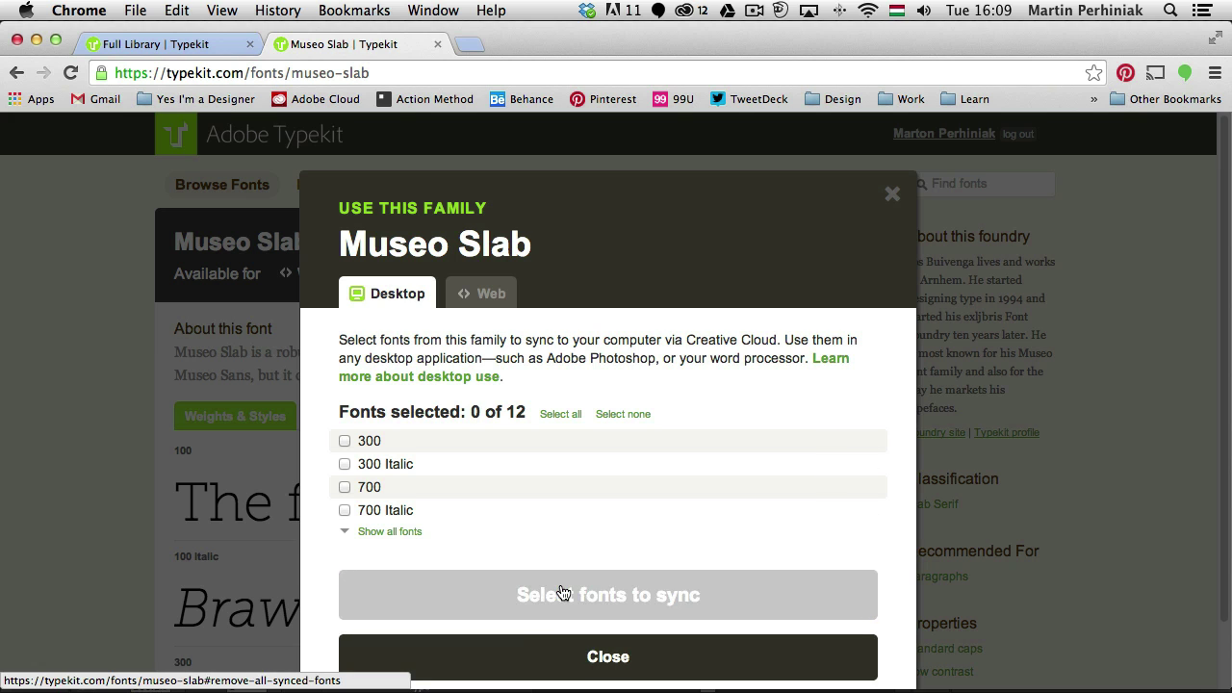
{"action": "left_click", "coordinate": [541, 649]}
{"action": "key", "text": "super+Tab"}
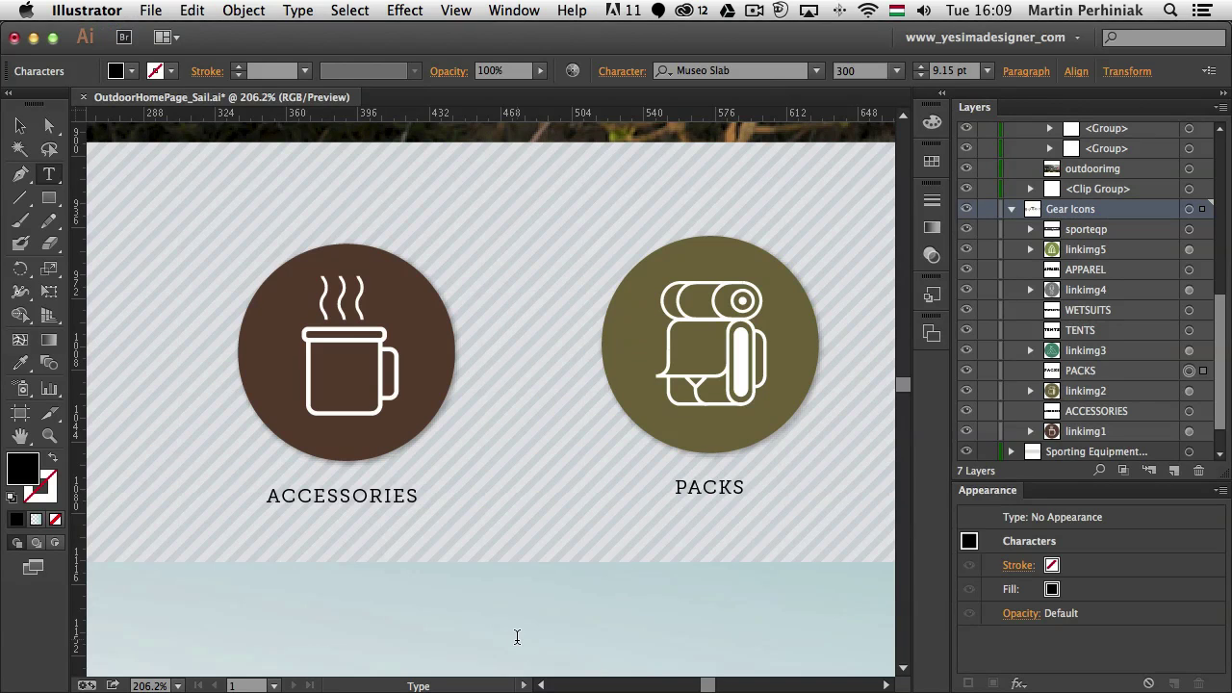
Turn off the Typekit font filter and set the ACCESSORIES label in Copperplate
{"action": "left_click", "coordinate": [378, 491]}
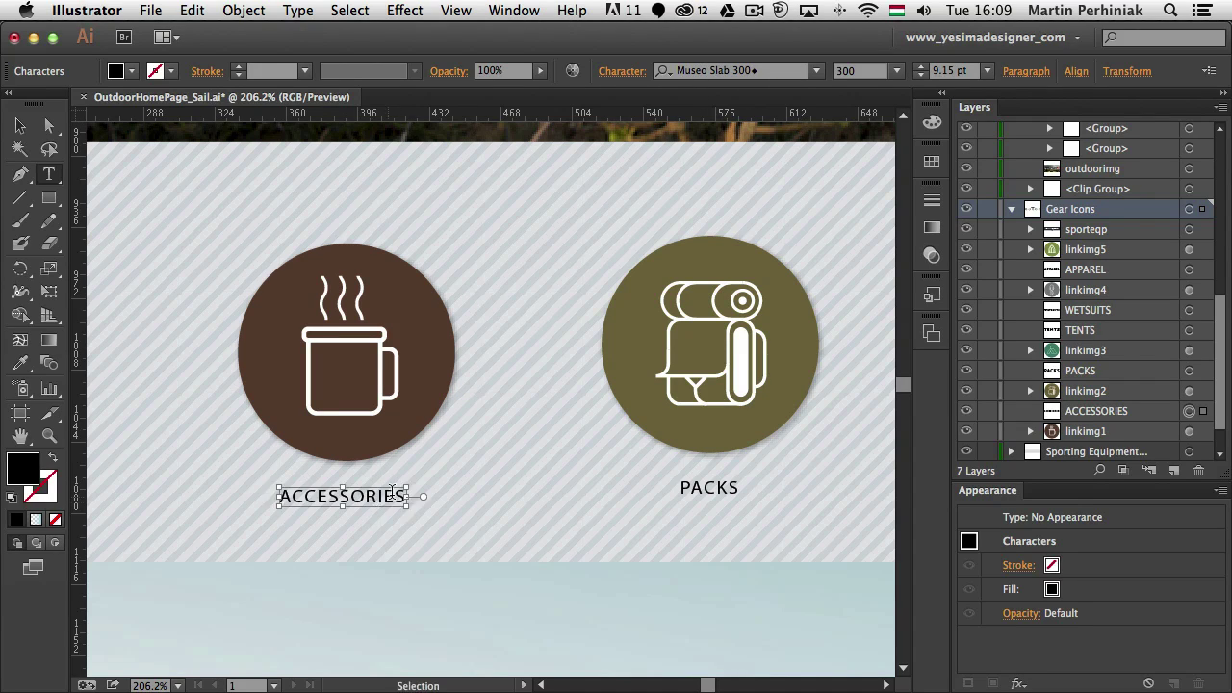
{"action": "left_click", "coordinate": [815, 71]}
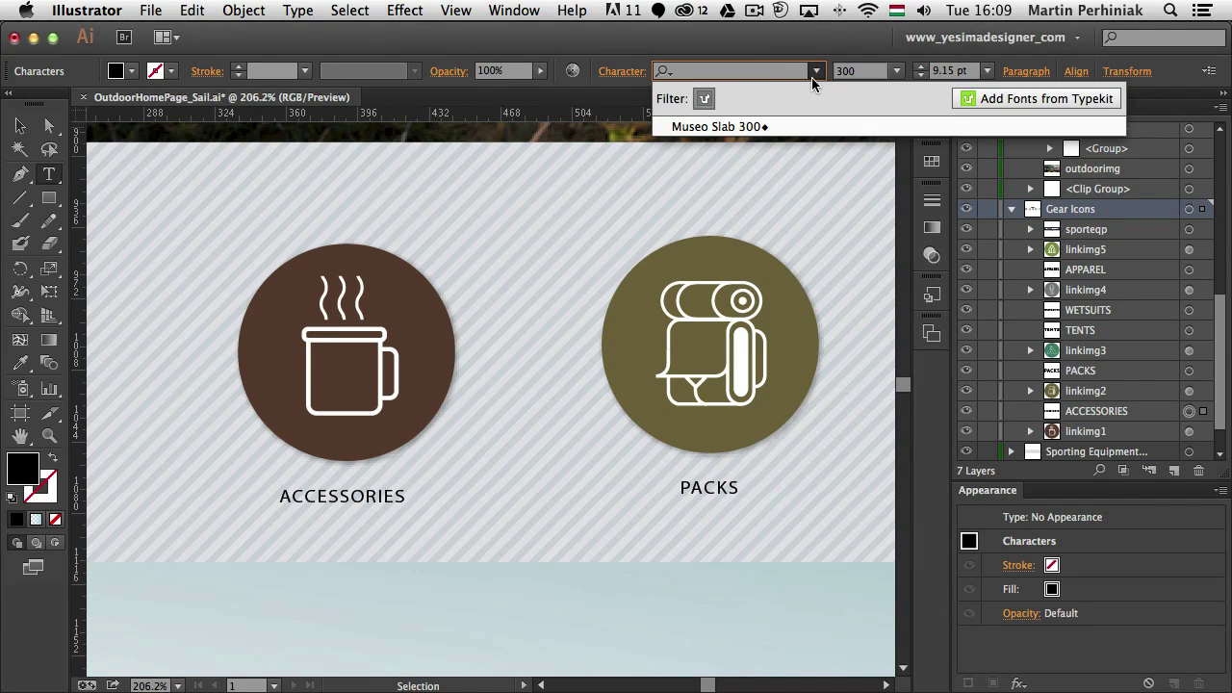
{"action": "left_click", "coordinate": [704, 99]}
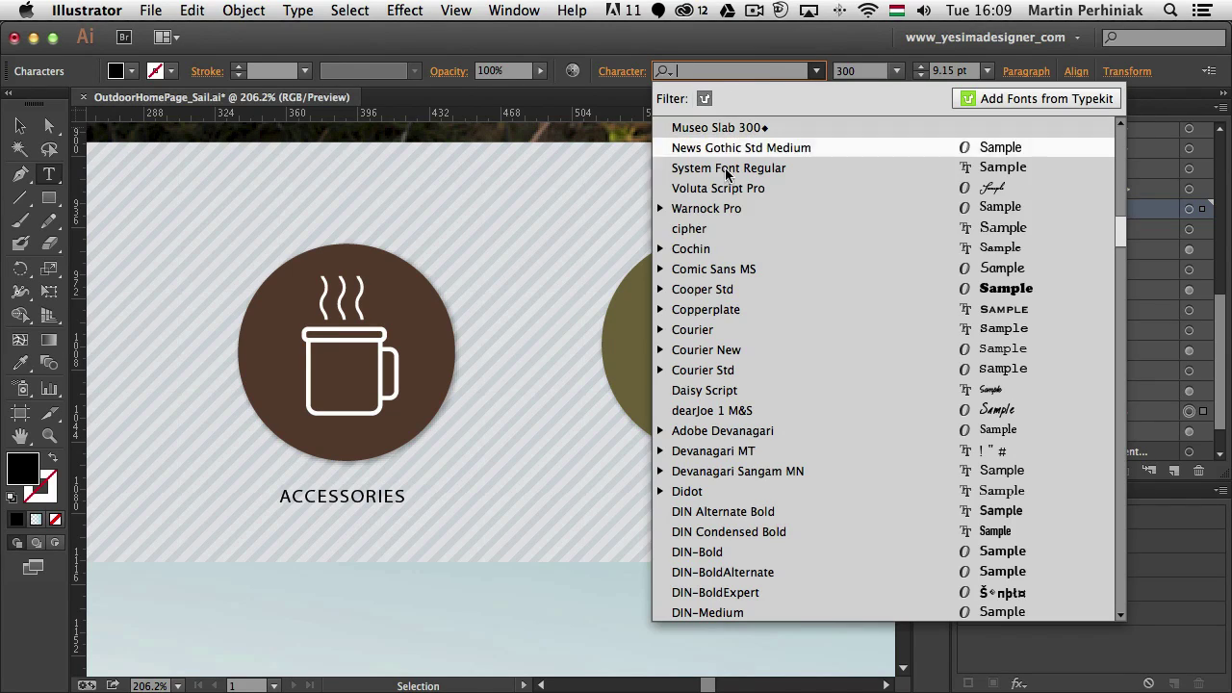
{"action": "left_click", "coordinate": [748, 308]}
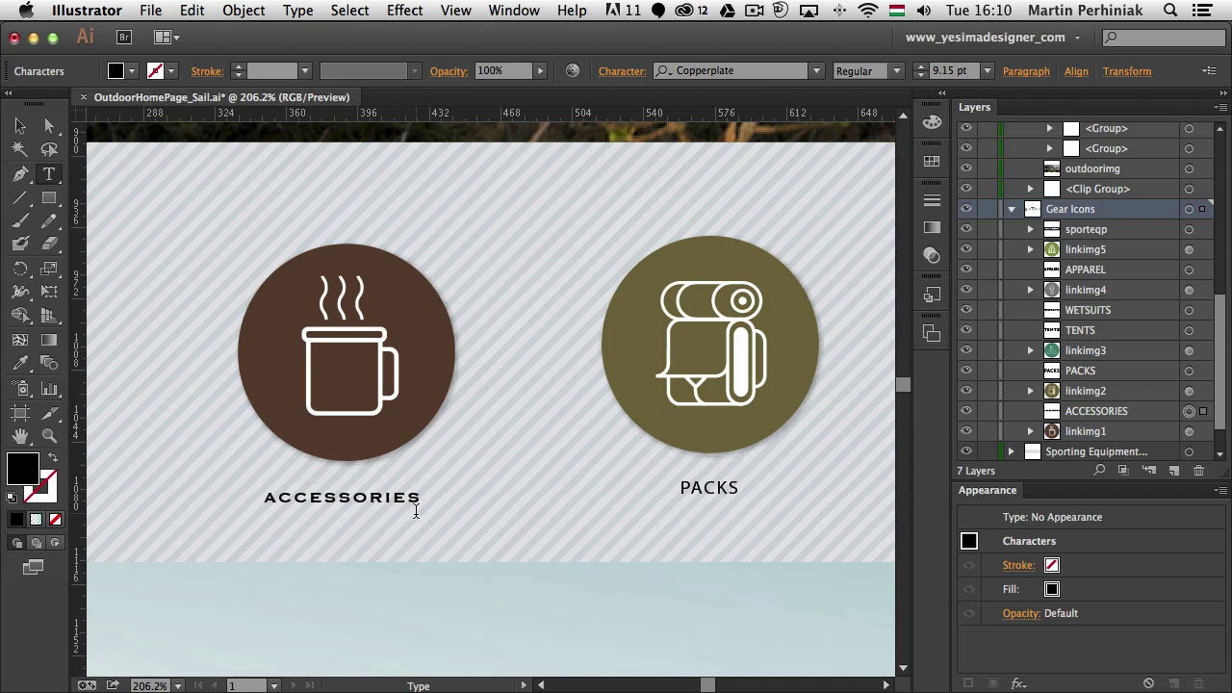
{"action": "key", "text": "Escape"}
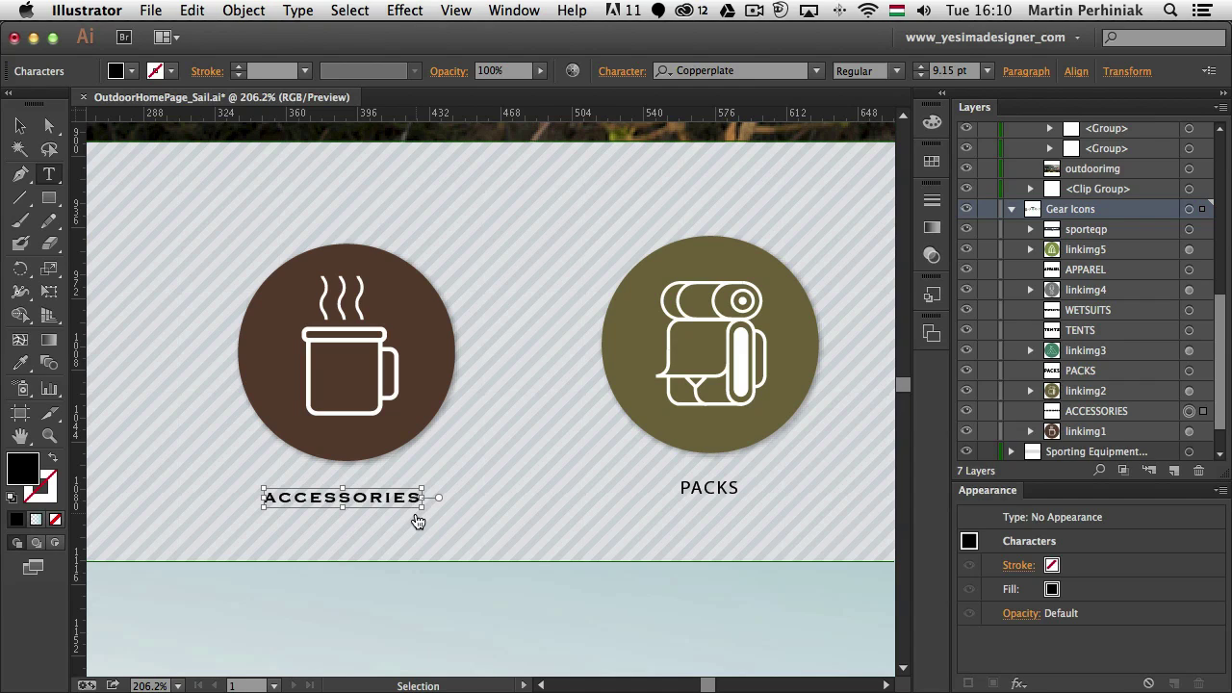
{"action": "key", "text": "super+Tab"}
Open the recent PluralistAliteCatalog_fonts.indd despite modified links and sync its missing Museo Slab 300
{"action": "left_click", "coordinate": [150, 10]}
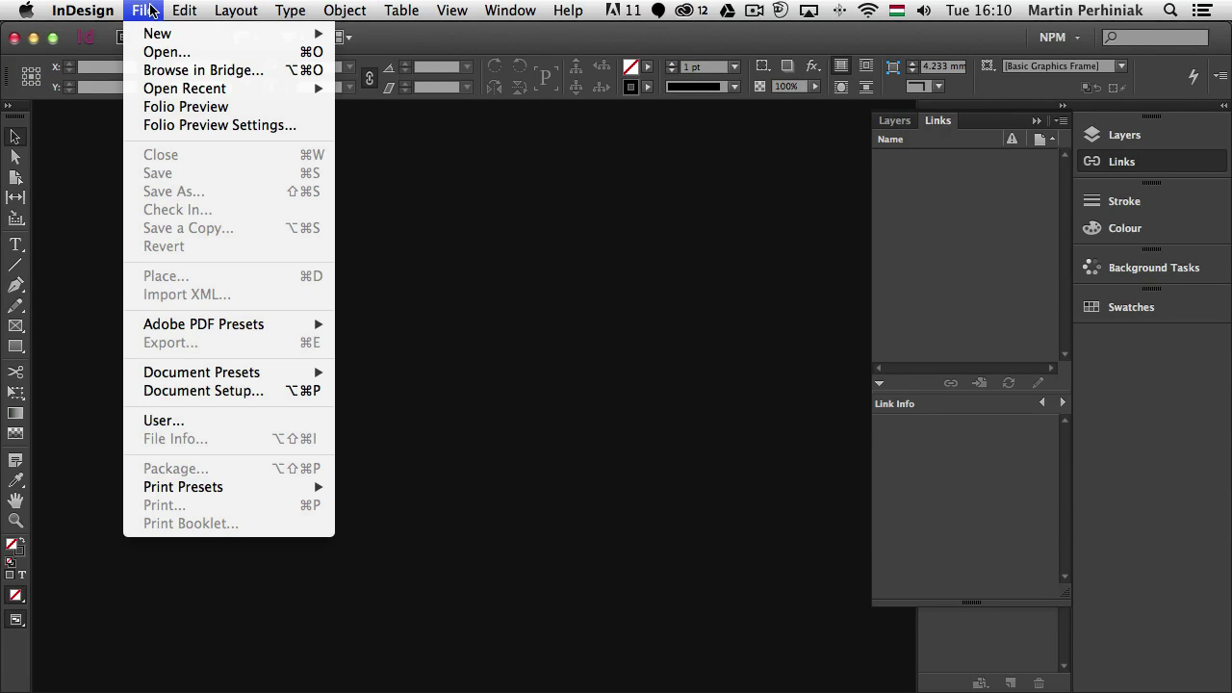
{"action": "mouse_move", "coordinate": [205, 87]}
{"action": "left_click", "coordinate": [375, 89]}
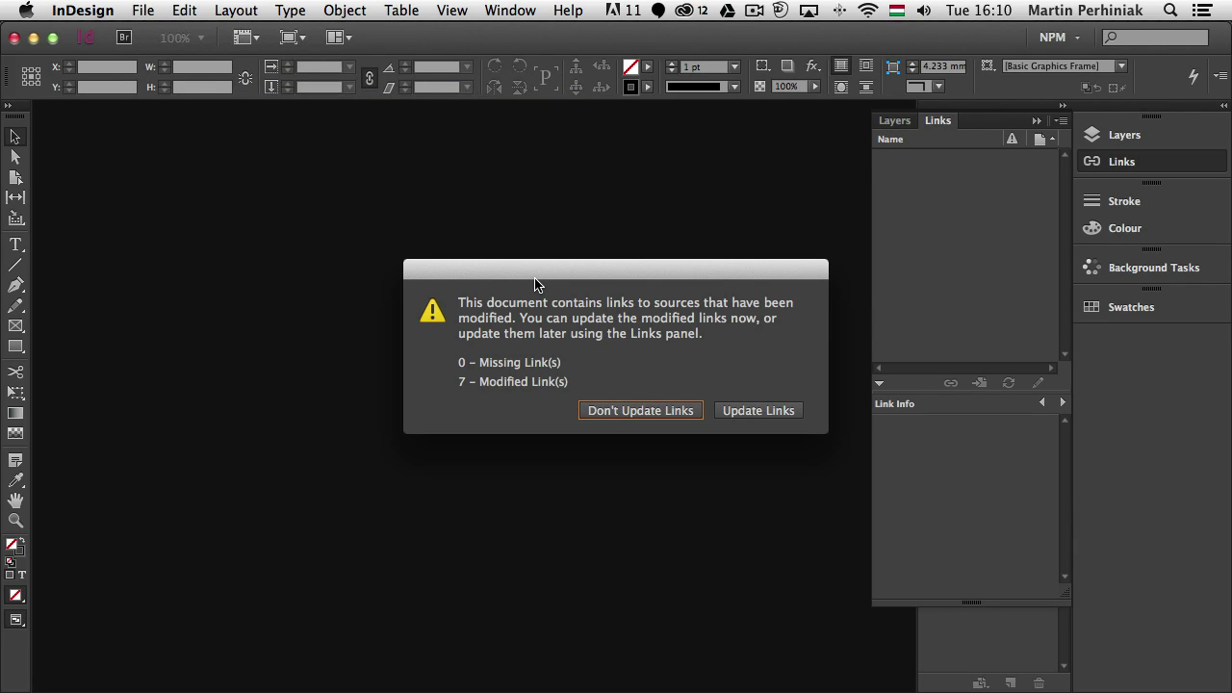
{"action": "left_click", "coordinate": [752, 414]}
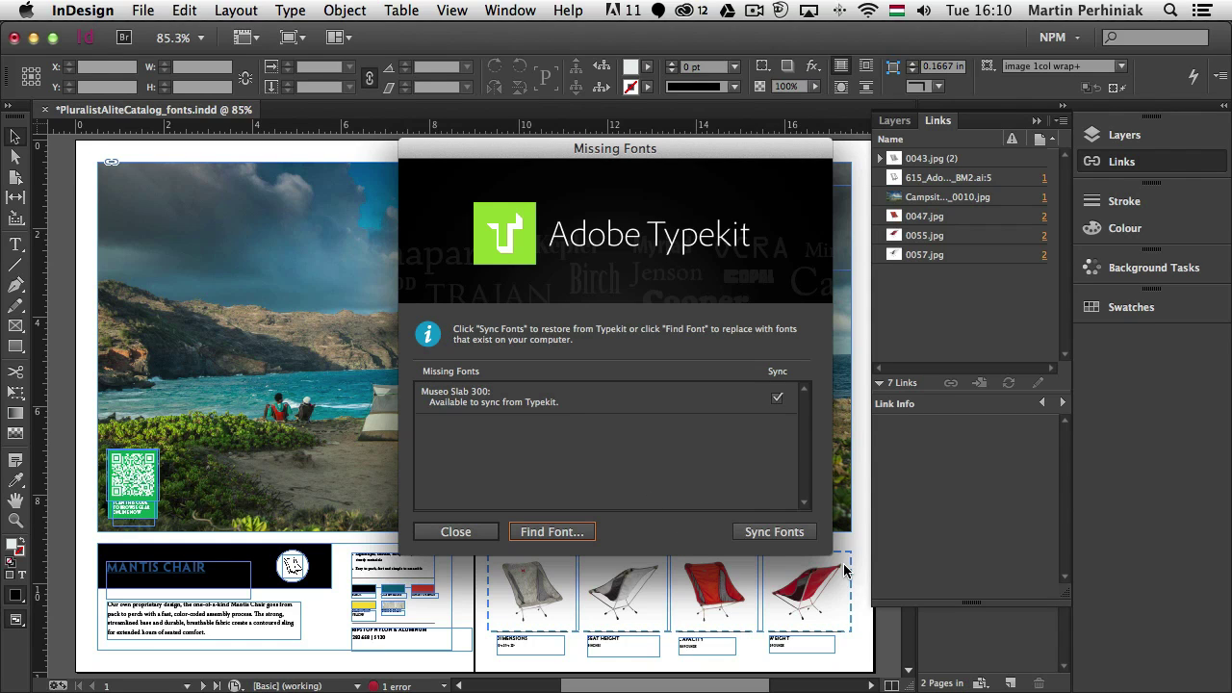
{"action": "left_click", "coordinate": [784, 535]}
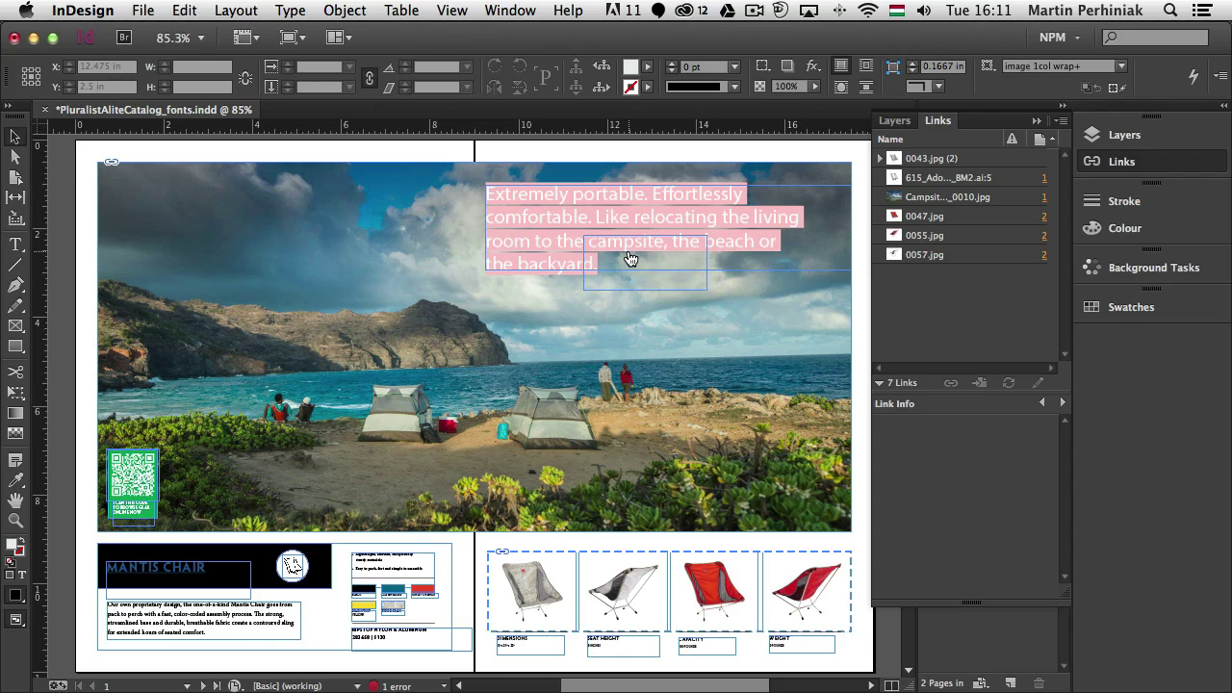
Return to Illustrator and exit text editing on the ACCESSORIES label
{"action": "key", "text": "super+Tab"}
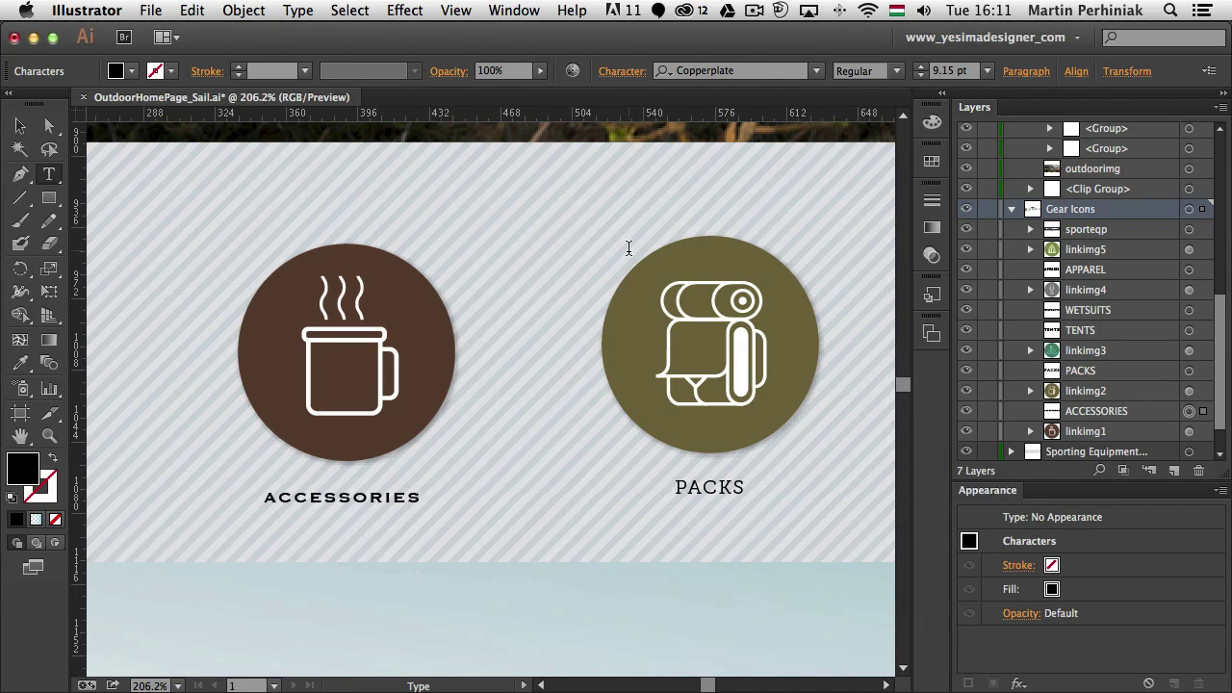
{"action": "key", "text": "Escape"}
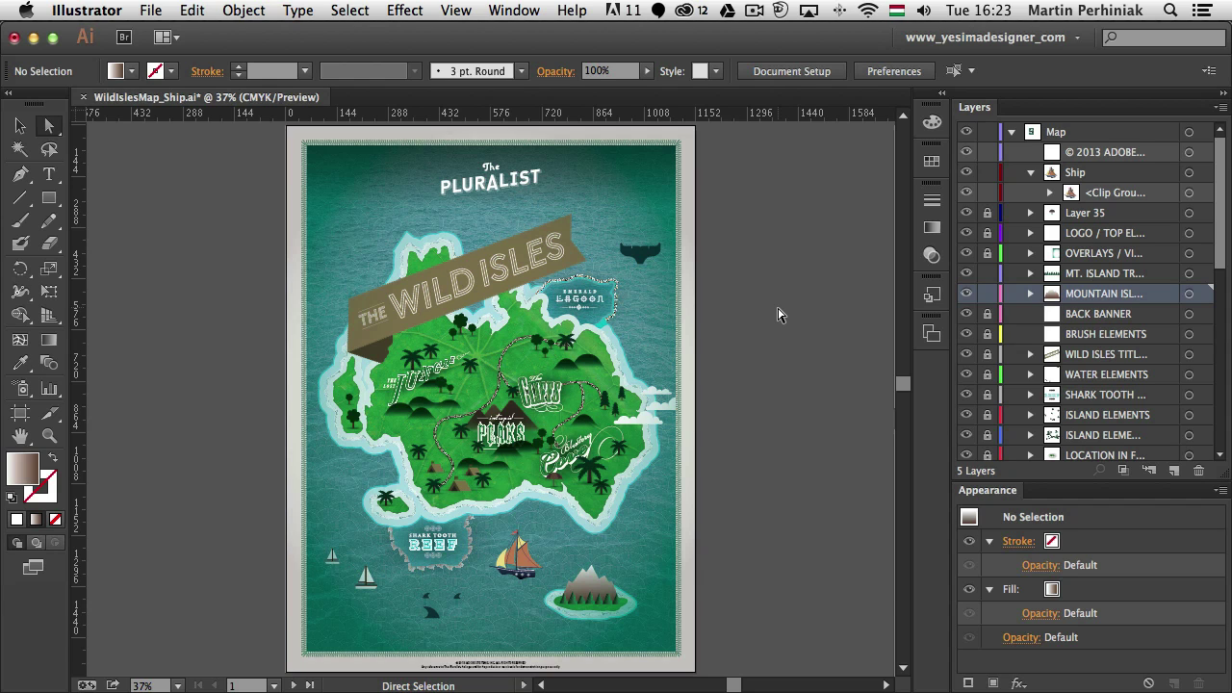
Zoom in on the ship's island, move the mountain's top-right anchor and round that right-side corner
{"action": "key", "text": "super+space"}
{"action": "left_click_drag", "start_coordinate": [508, 532], "coordinate": [681, 645]}
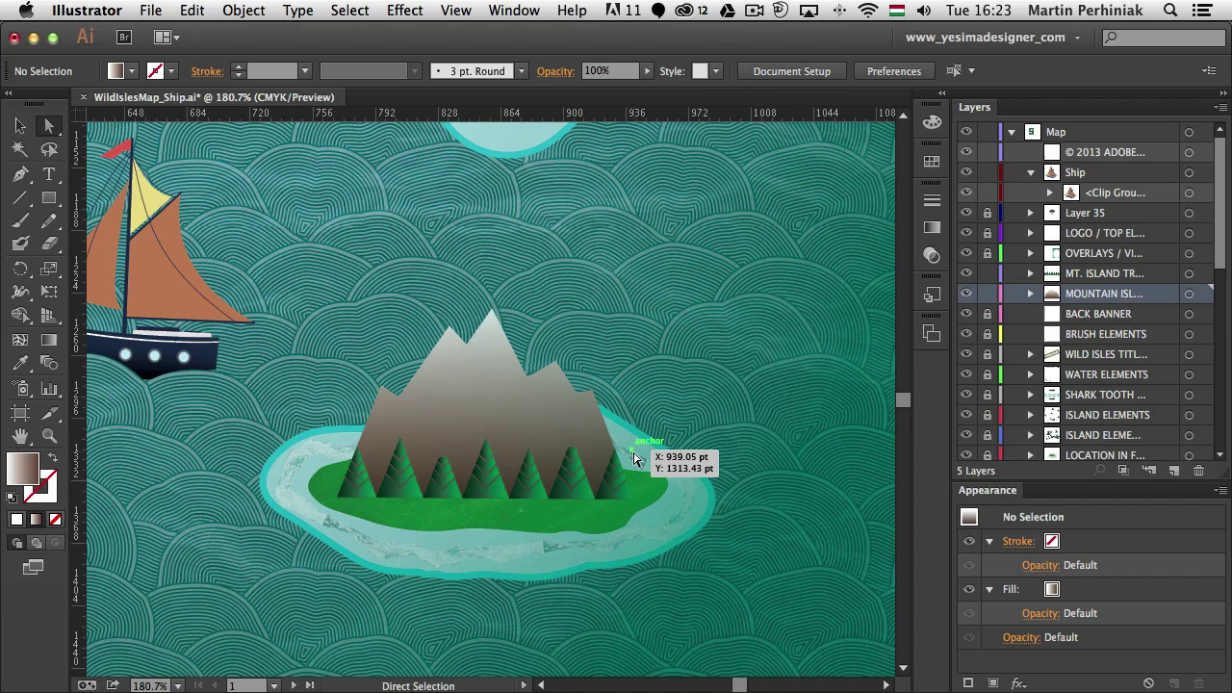
{"action": "left_click", "coordinate": [597, 395]}
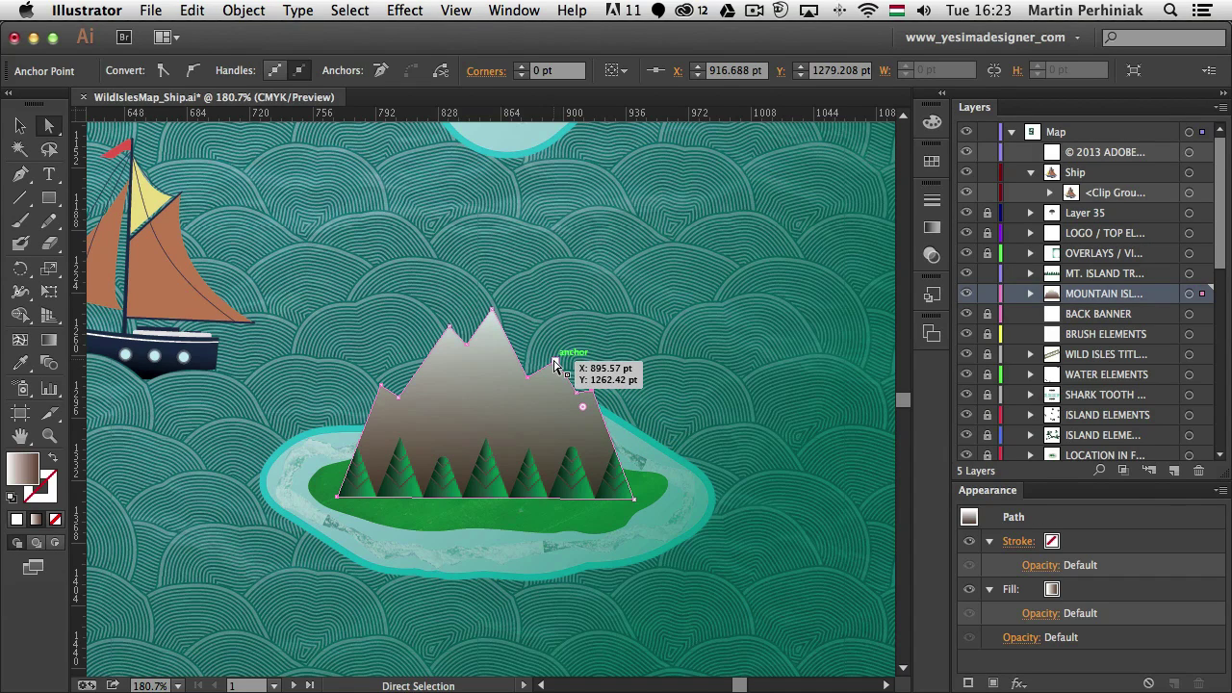
{"action": "left_click_drag", "start_coordinate": [556, 364], "coordinate": [555, 364]}
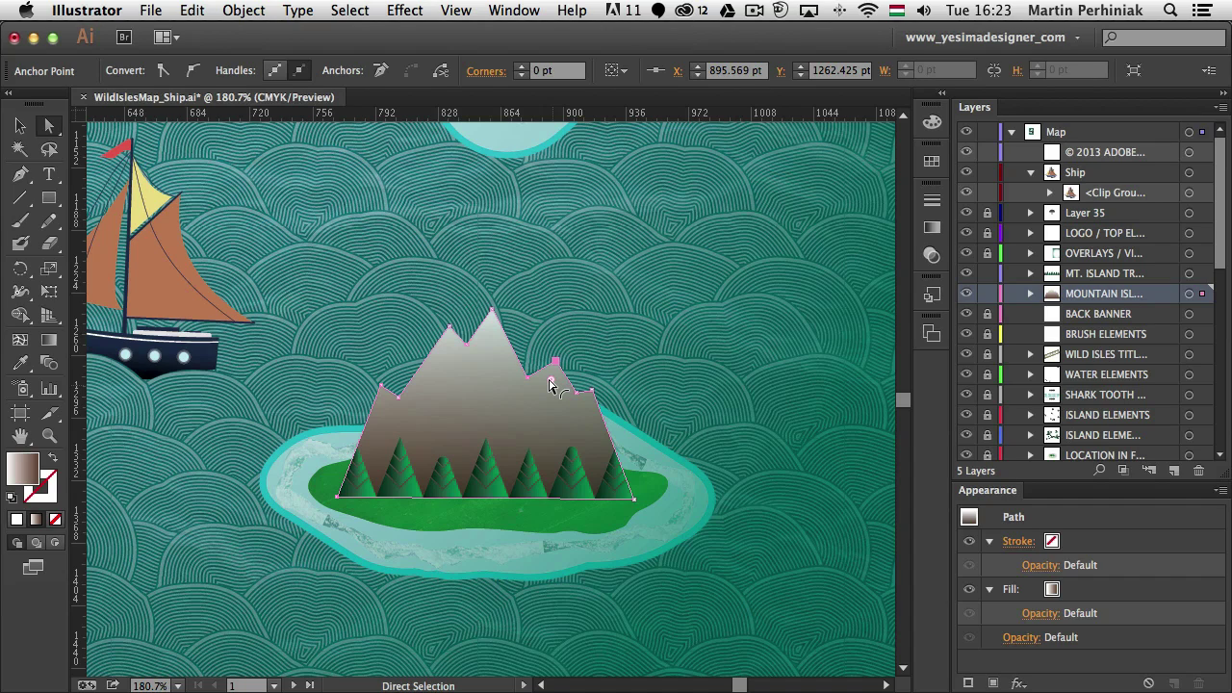
{"action": "left_click_drag", "start_coordinate": [550, 386], "coordinate": [575, 334]}
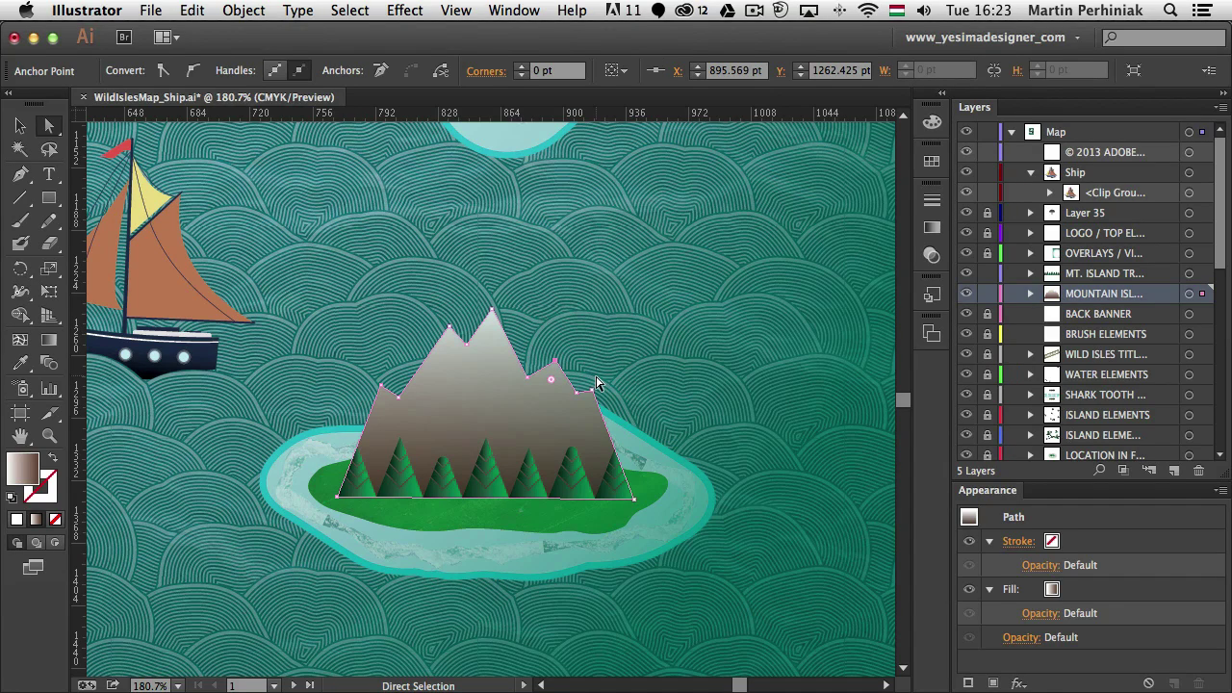
Round all the mountain's corners to about 5.41 pt, then deselect
{"action": "left_click", "coordinate": [556, 409]}
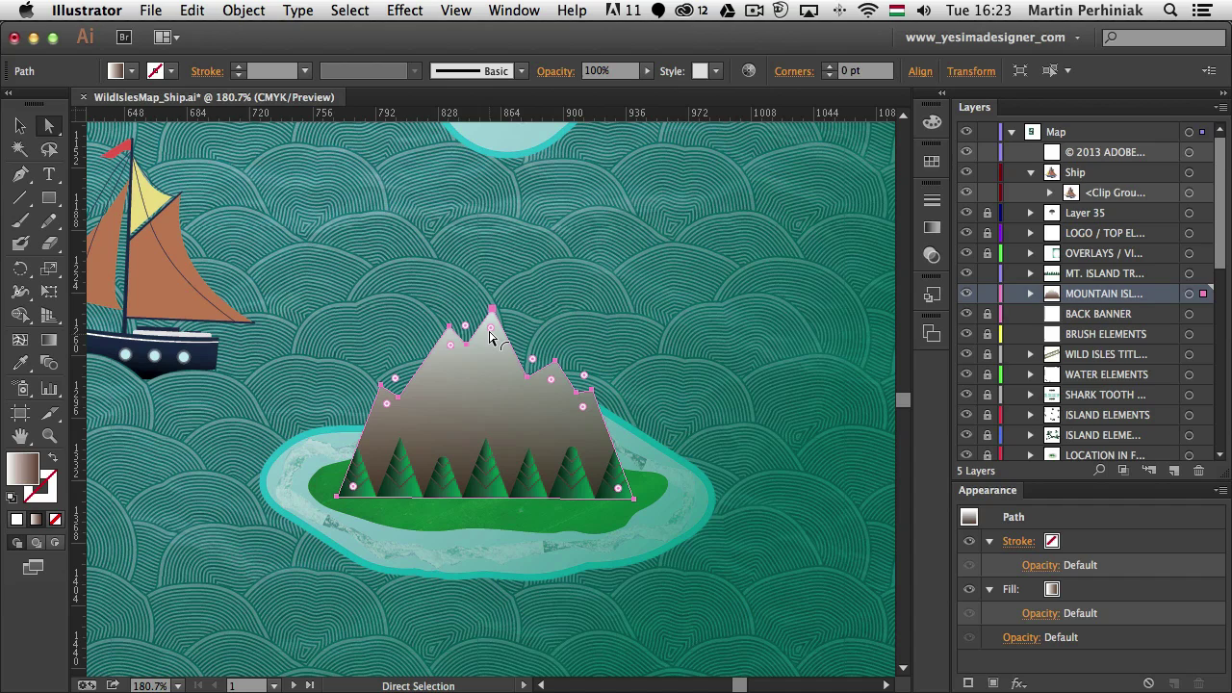
{"action": "left_click_drag", "start_coordinate": [492, 334], "coordinate": [486, 390]}
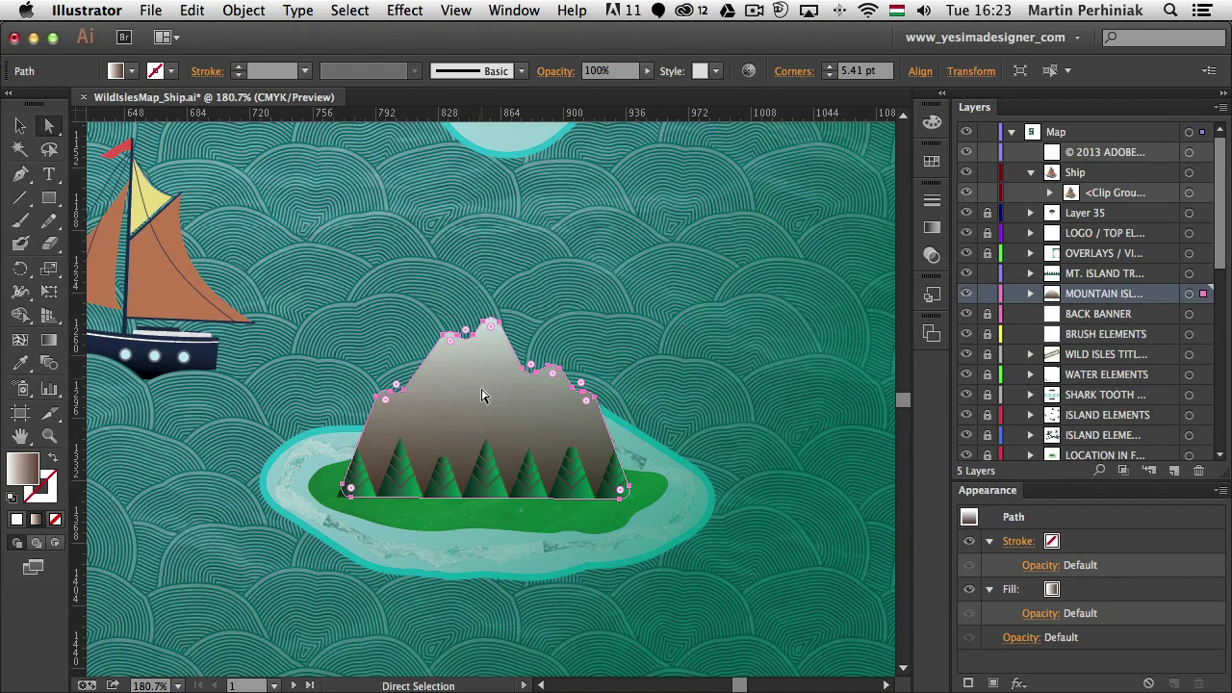
{"action": "left_click_drag", "start_coordinate": [491, 332], "coordinate": [488, 393]}
{"action": "key", "text": "super+shift+a"}
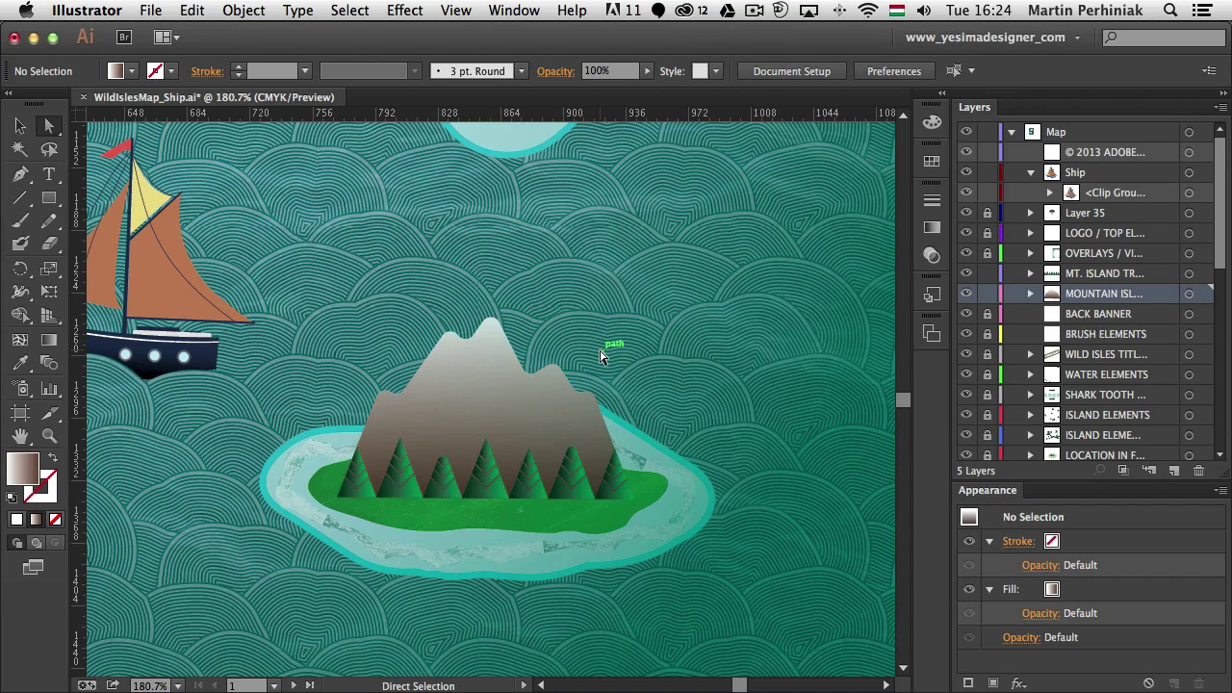
Draw a rectangle above the mountain island and round all four of its corners
{"action": "key", "text": "m"}
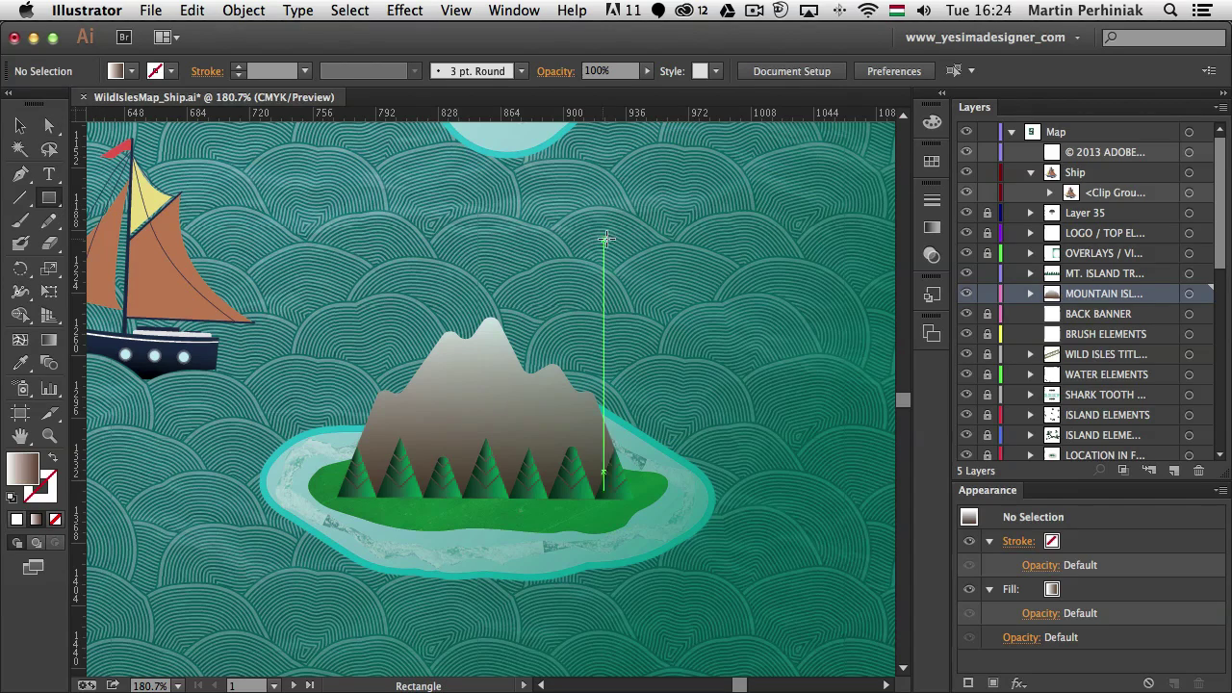
{"action": "left_click_drag", "start_coordinate": [595, 218], "coordinate": [812, 346]}
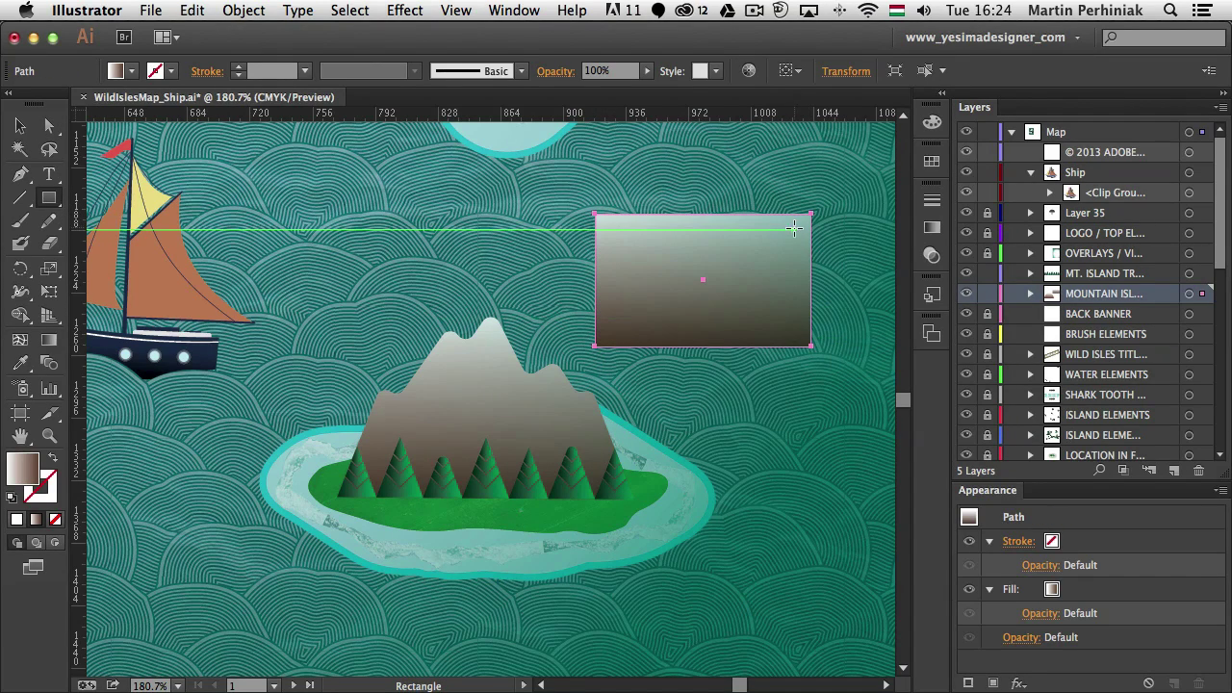
{"action": "left_click", "coordinate": [48, 126]}
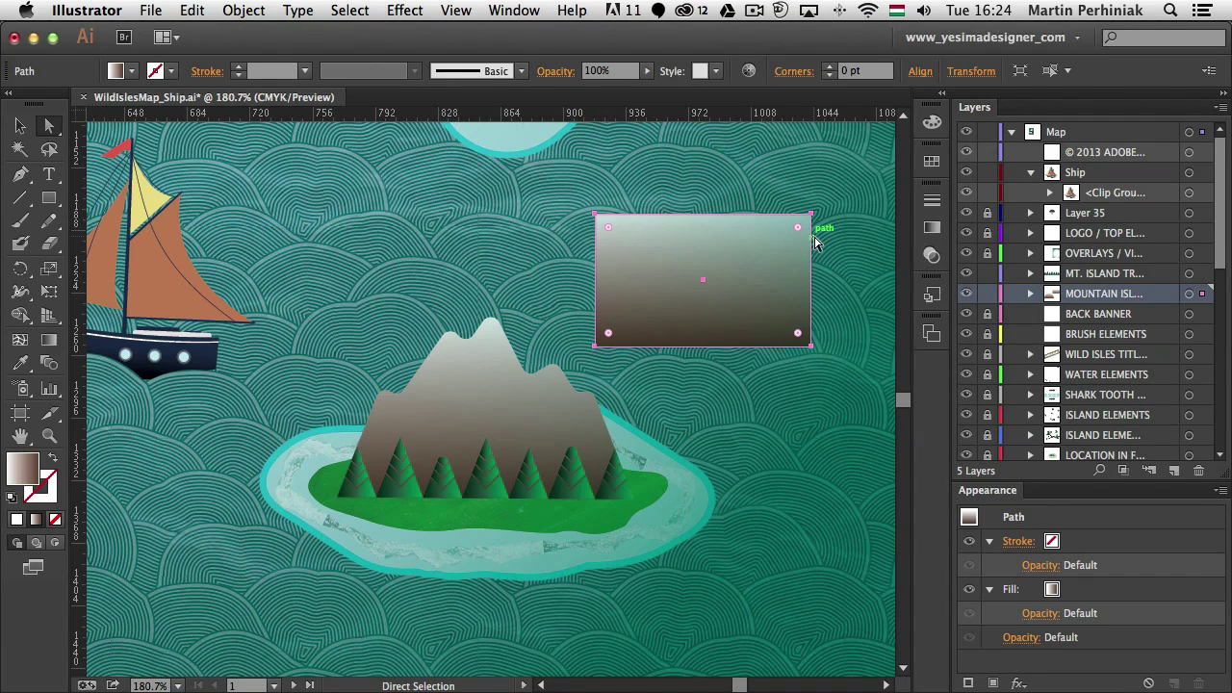
{"action": "mouse_move", "coordinate": [797, 234]}
{"action": "left_mouse_down"}
{"action": "mouse_move", "coordinate": [744, 255]}
{"action": "mouse_move", "coordinate": [798, 241]}
{"action": "left_mouse_up"}
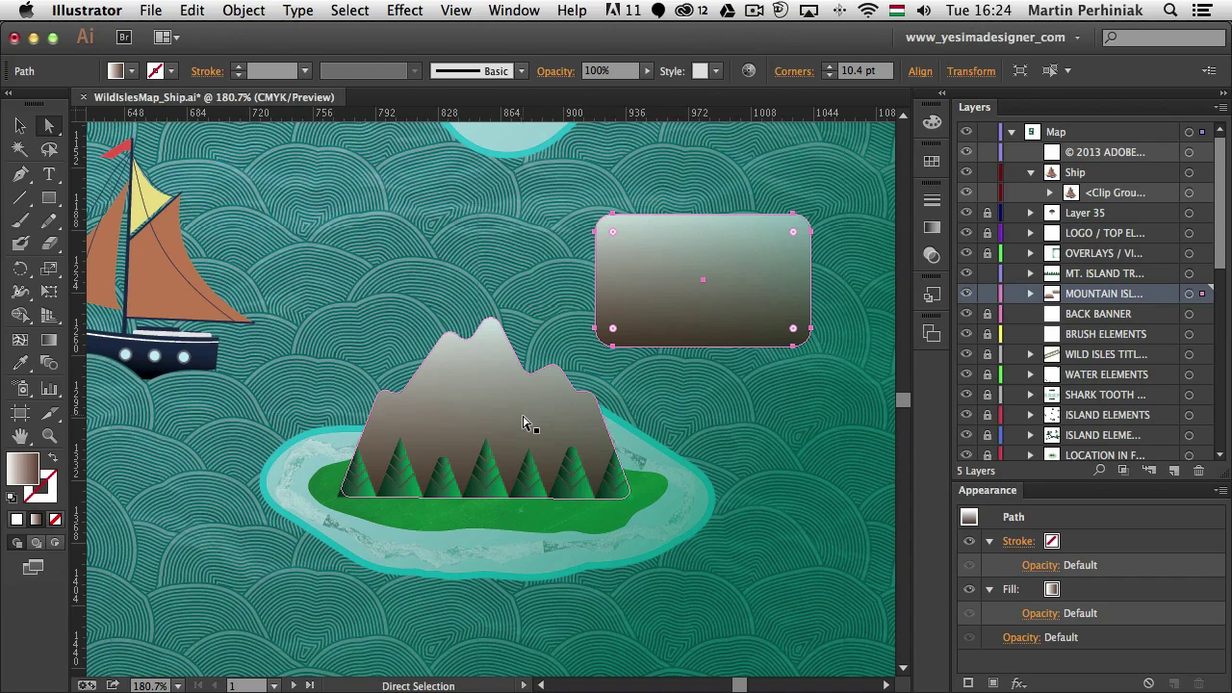
Nudge the rectangle left and enlarge only its top-right corner radius to 40.93 pt
{"action": "key", "text": "v"}
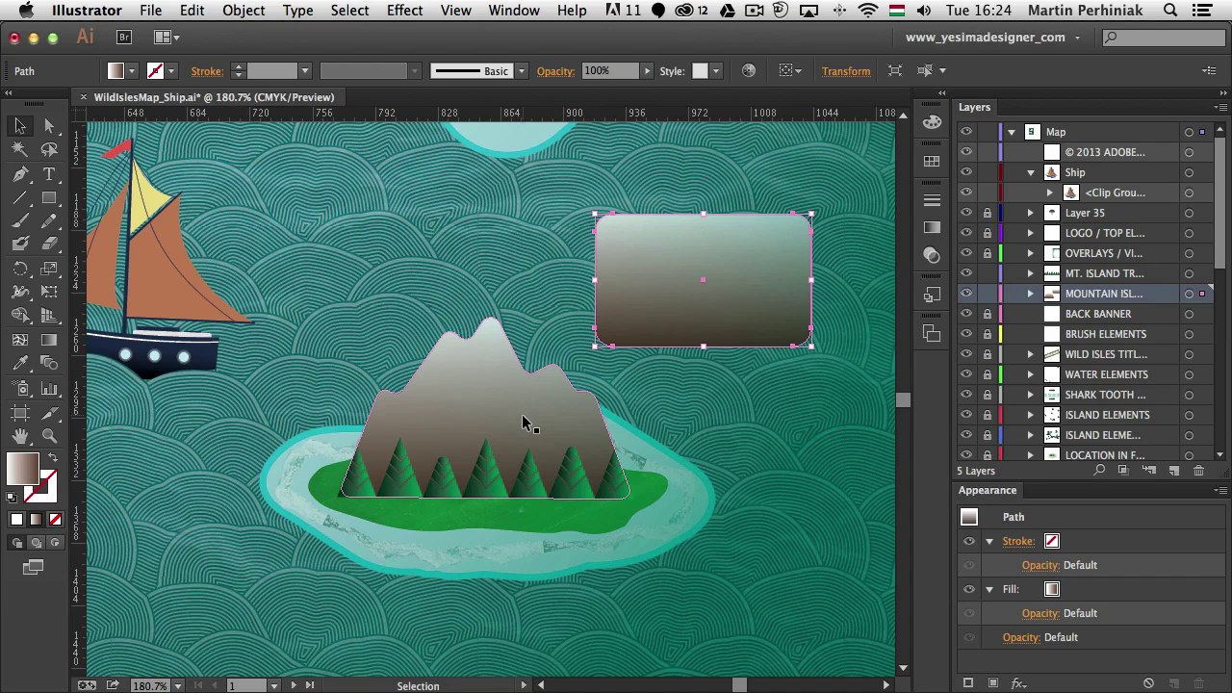
{"action": "left_click", "coordinate": [49, 125]}
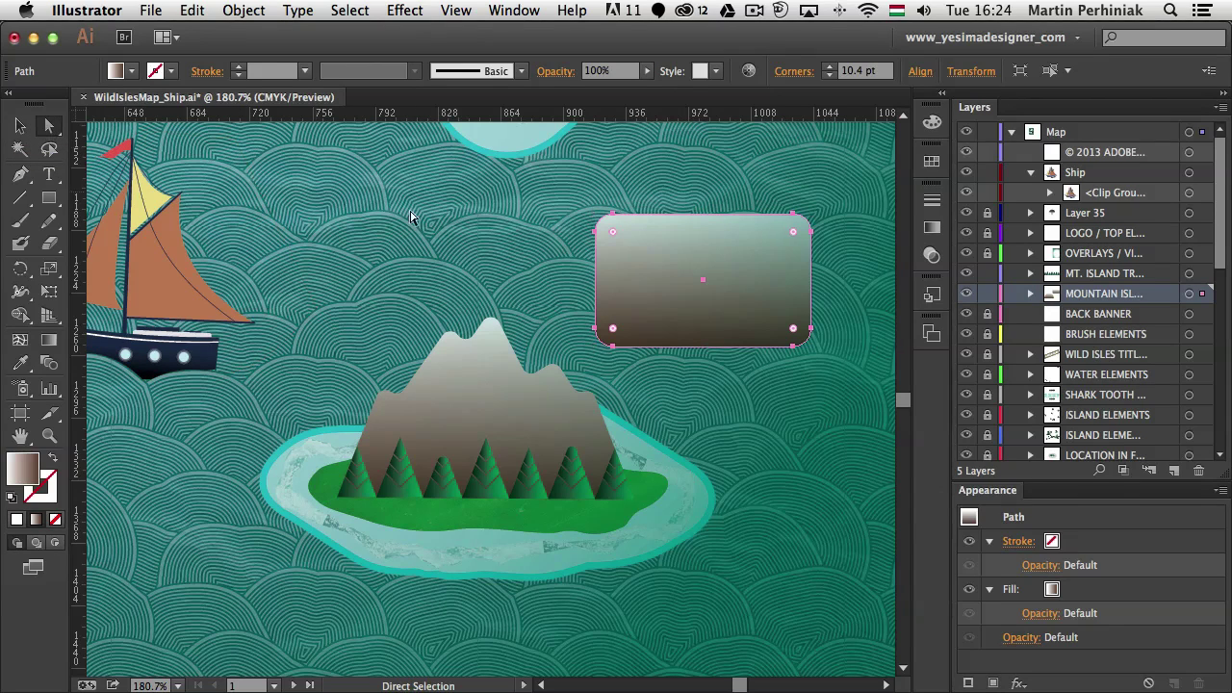
{"action": "left_click", "coordinate": [819, 237]}
{"action": "left_click", "coordinate": [803, 237]}
{"action": "left_click_drag", "start_coordinate": [807, 234], "coordinate": [803, 233]}
{"action": "left_click", "coordinate": [791, 216]}
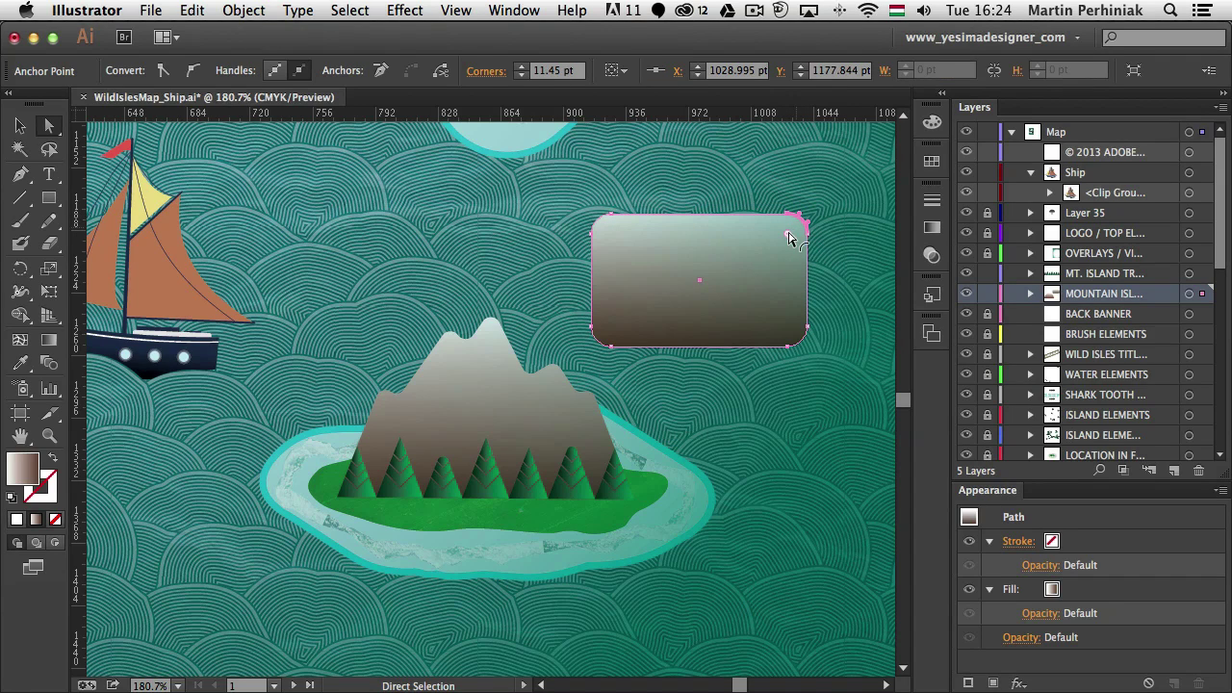
{"action": "left_click_drag", "start_coordinate": [790, 235], "coordinate": [736, 284]}
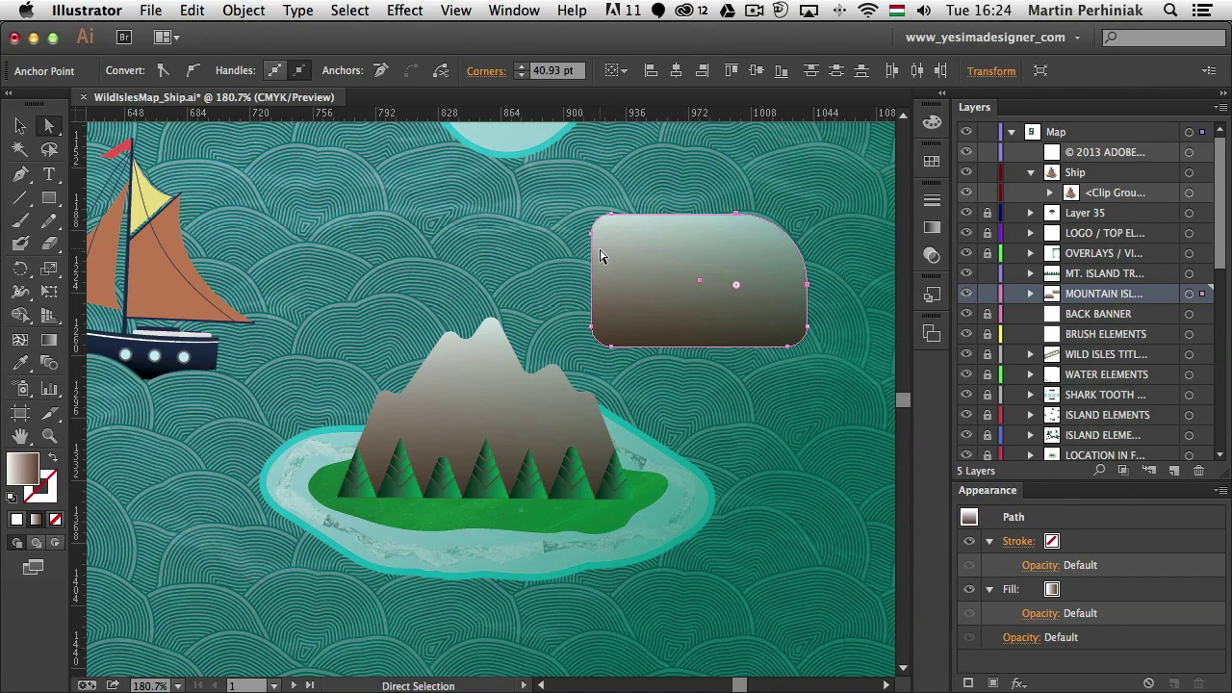
Make the rectangle's top-right corner a 30 pt Chamfer in the Corners dialog
{"action": "double_click", "coordinate": [736, 286]}
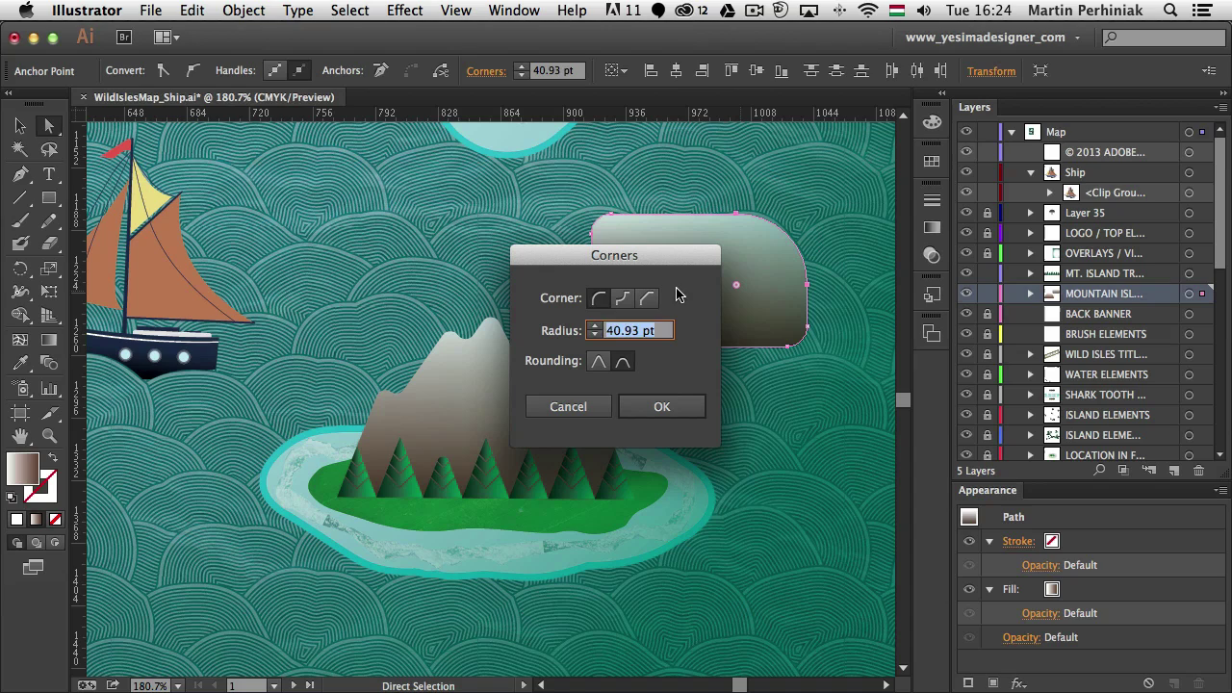
{"action": "type", "text": "30"}
{"action": "left_click", "coordinate": [630, 303]}
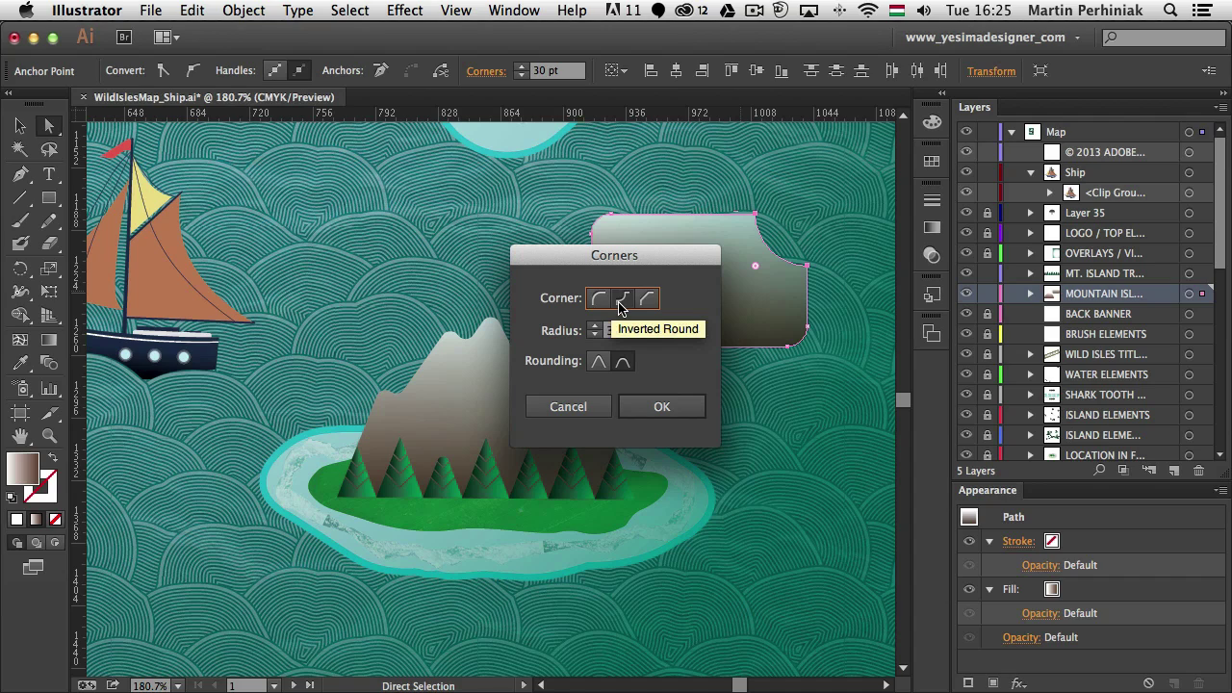
{"action": "left_click", "coordinate": [646, 302]}
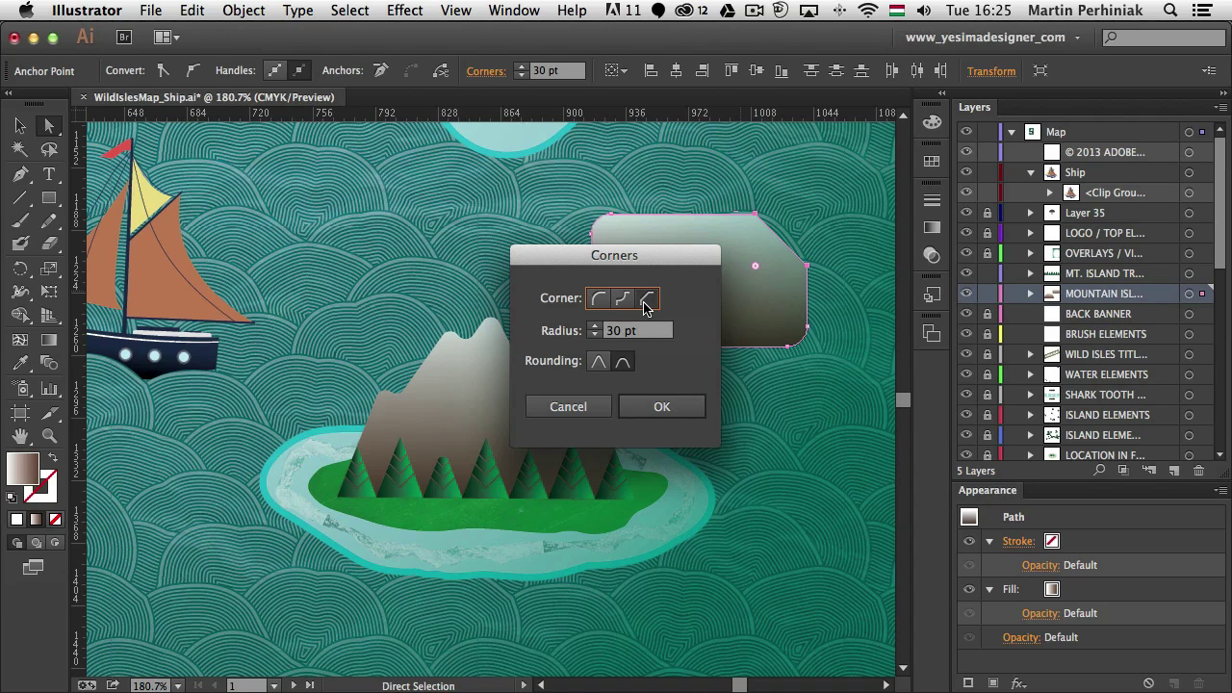
{"action": "left_click", "coordinate": [648, 408]}
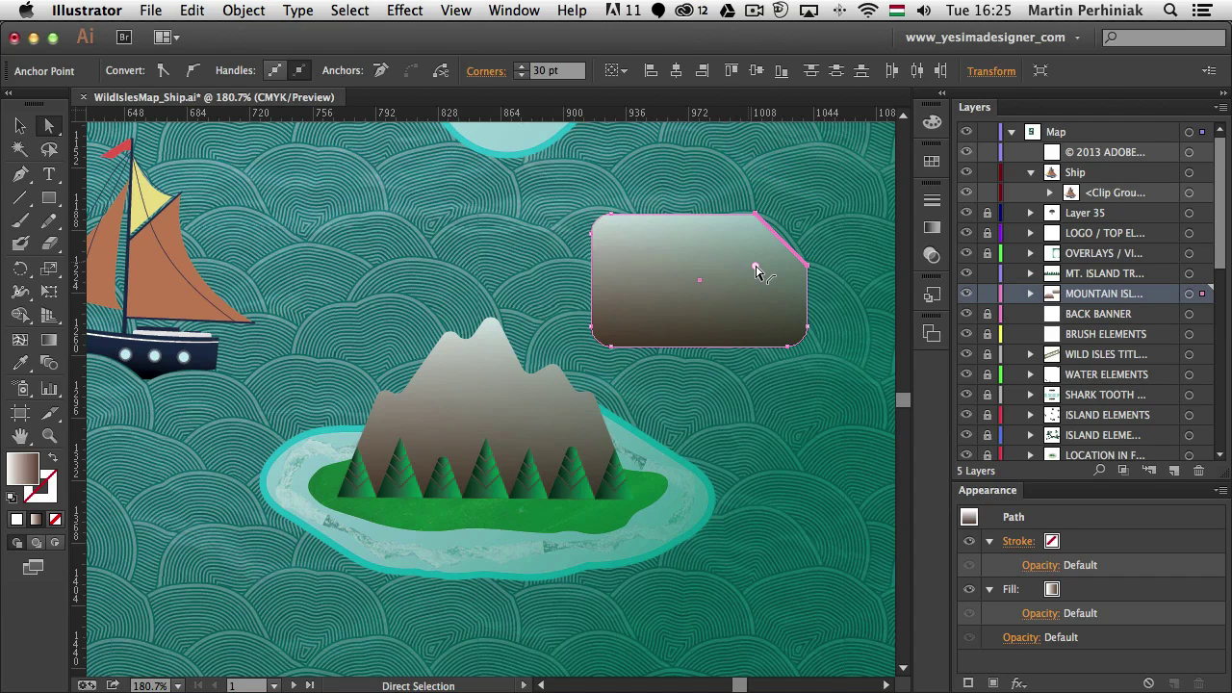
{"action": "left_click", "coordinate": [489, 75]}
{"action": "left_click", "coordinate": [489, 72]}
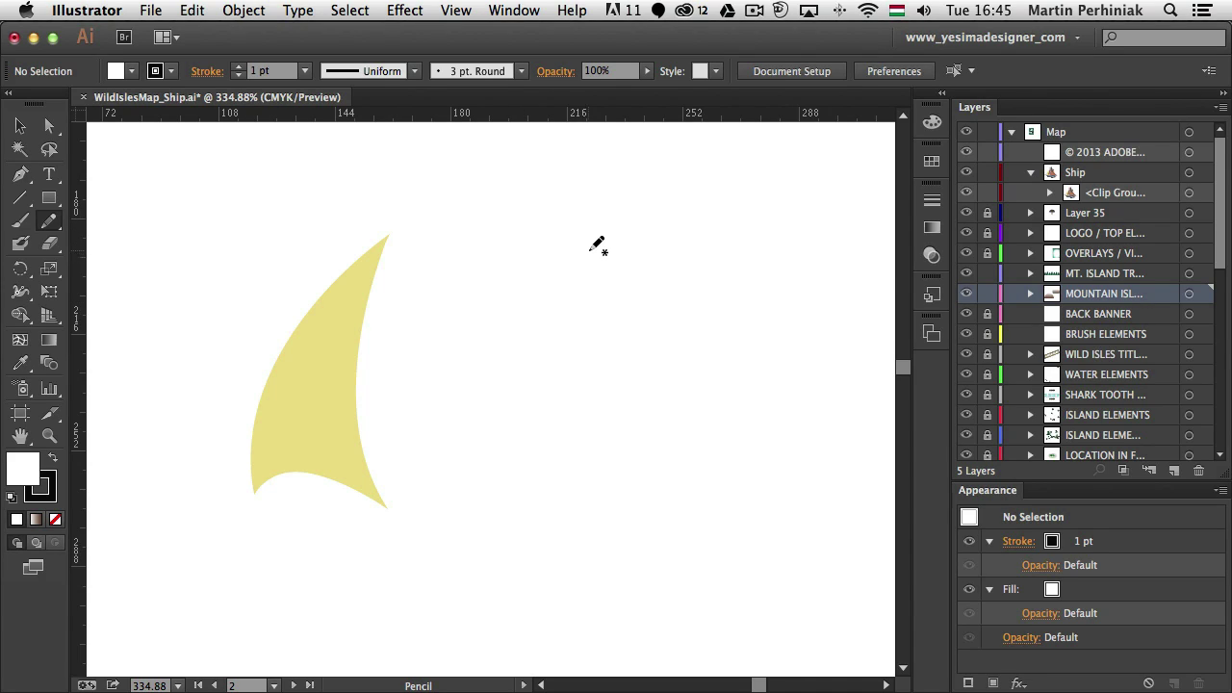
Draw the sail outline's curved left edge and bottom edge with the Pencil tool, right of the yellow sail
{"action": "double_click", "coordinate": [45, 227]}
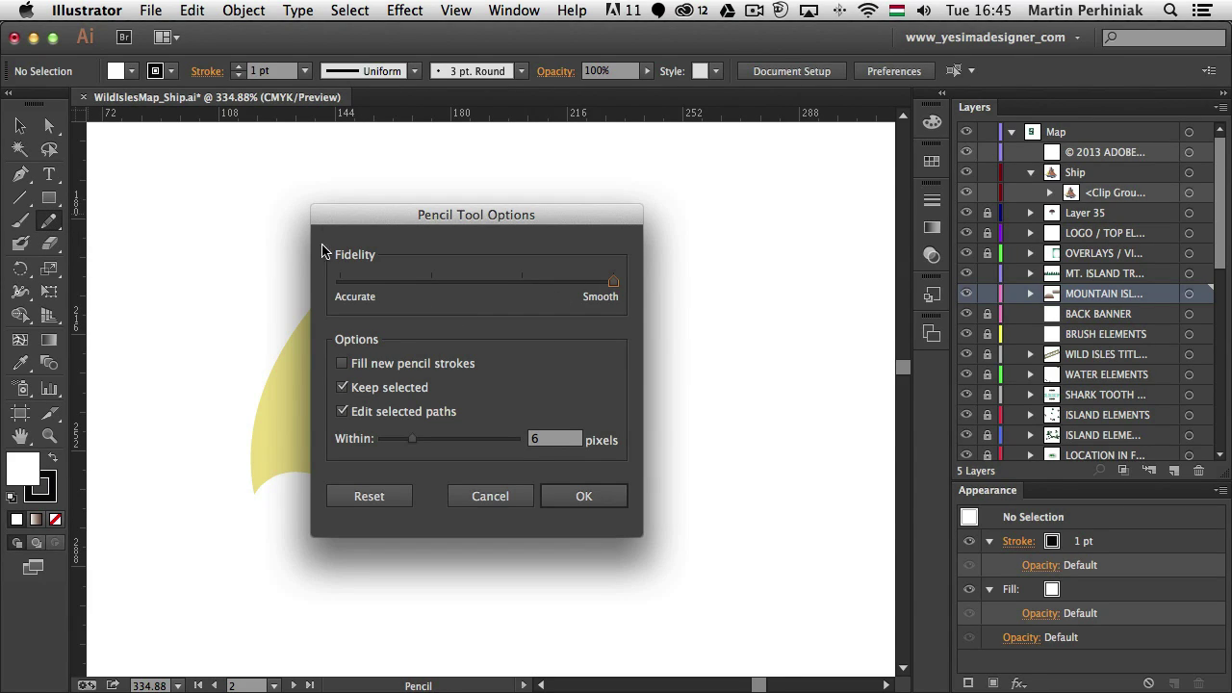
{"action": "left_click", "coordinate": [583, 496]}
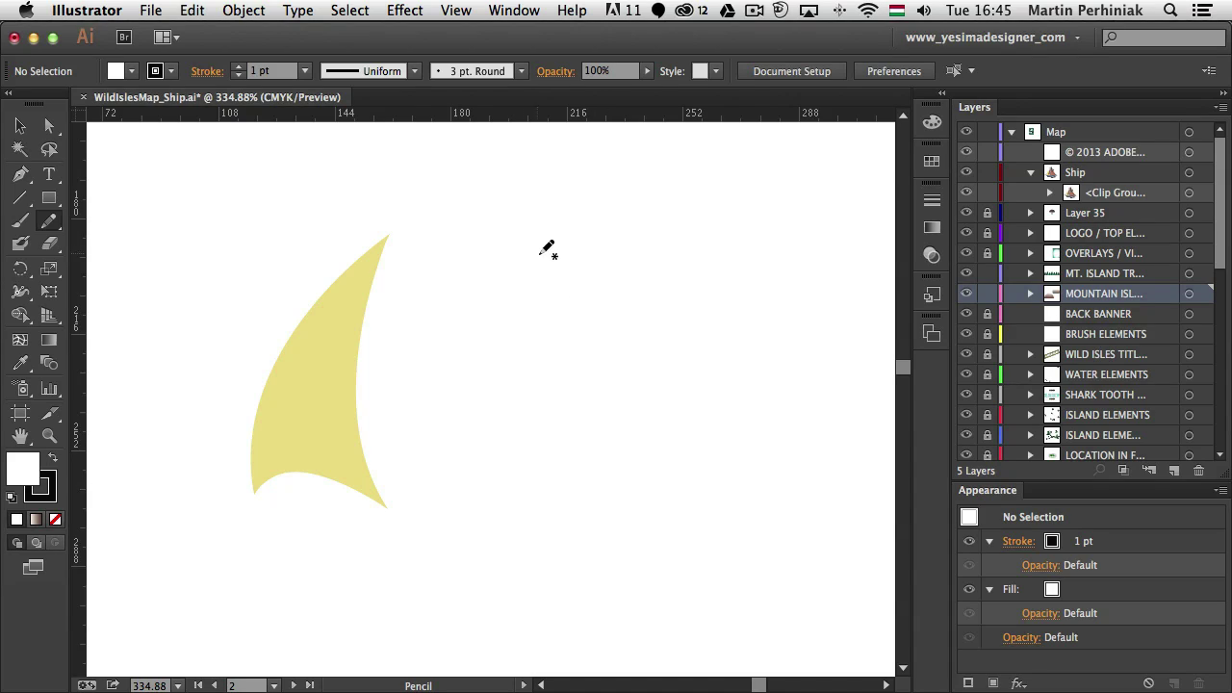
{"action": "mouse_move", "coordinate": [584, 238]}
{"action": "left_mouse_down"}
{"action": "mouse_move", "coordinate": [538, 287]}
{"action": "mouse_move", "coordinate": [504, 375]}
{"action": "mouse_move", "coordinate": [491, 484]}
{"action": "left_mouse_up"}
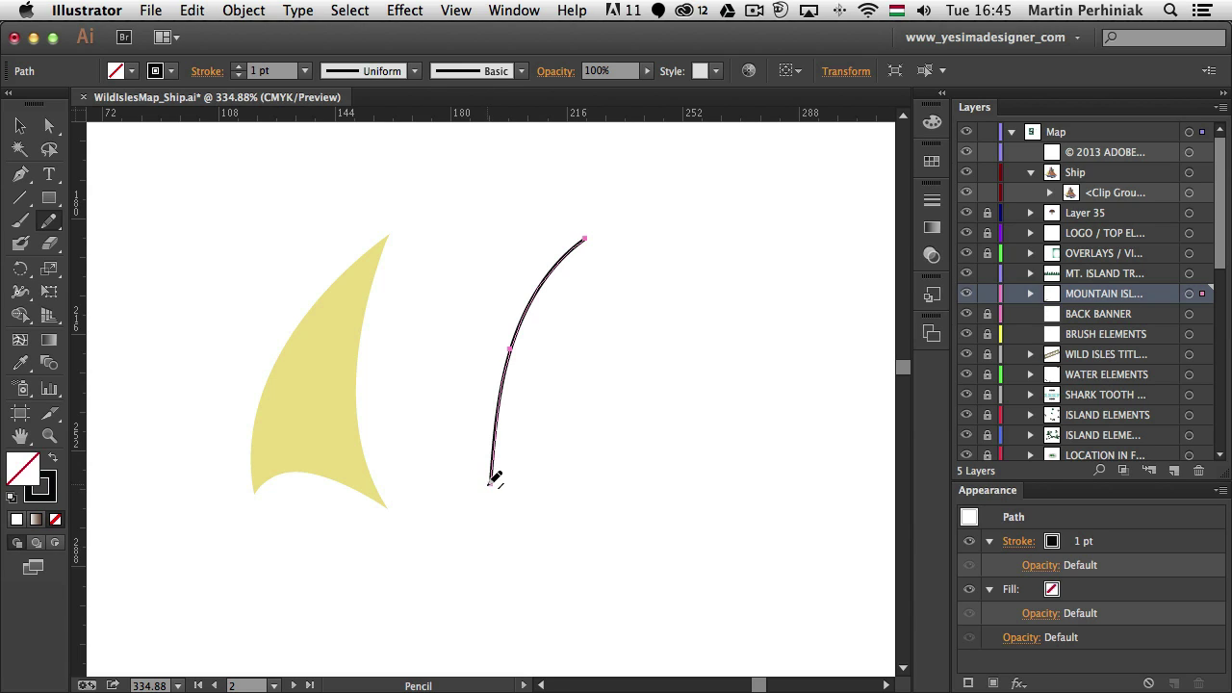
{"action": "mouse_move", "coordinate": [492, 483]}
{"action": "left_mouse_down"}
{"action": "mouse_move", "coordinate": [557, 482]}
{"action": "mouse_move", "coordinate": [647, 515]}
{"action": "left_mouse_up"}
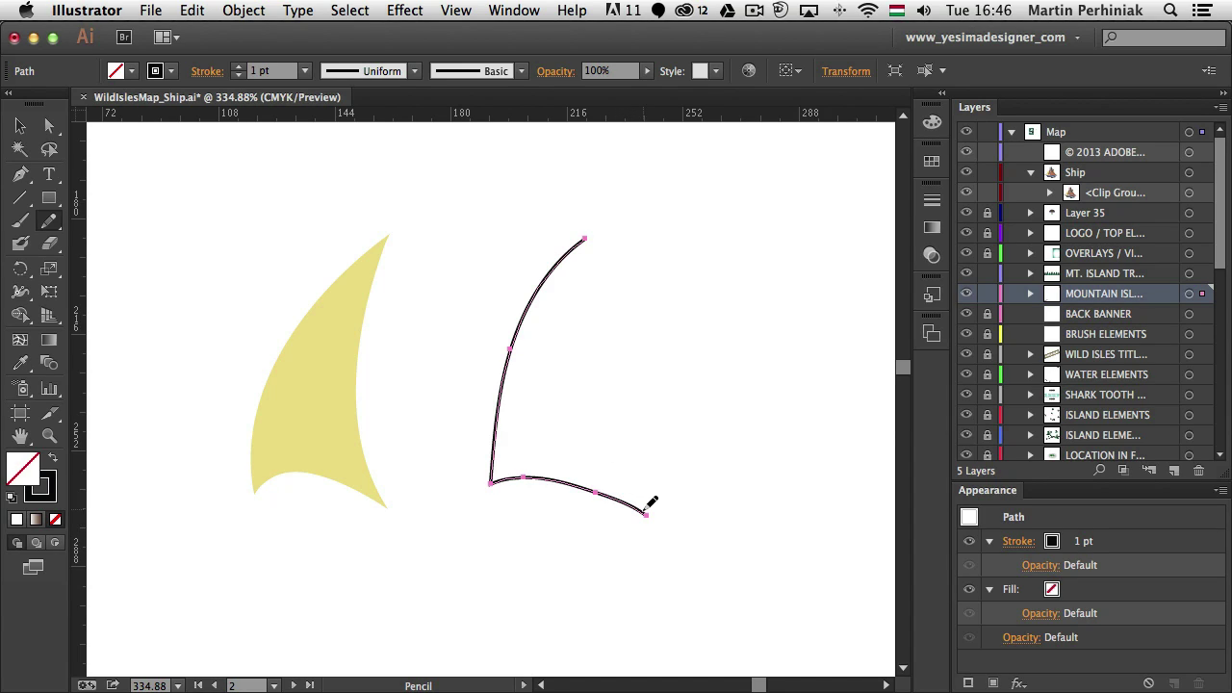
Close the outline with a redrawn right edge from the bottom-right endpoint to the top point
{"action": "mouse_move", "coordinate": [648, 513]}
{"action": "left_mouse_down"}
{"action": "mouse_move", "coordinate": [593, 366]}
{"action": "mouse_move", "coordinate": [586, 243]}
{"action": "left_mouse_up"}
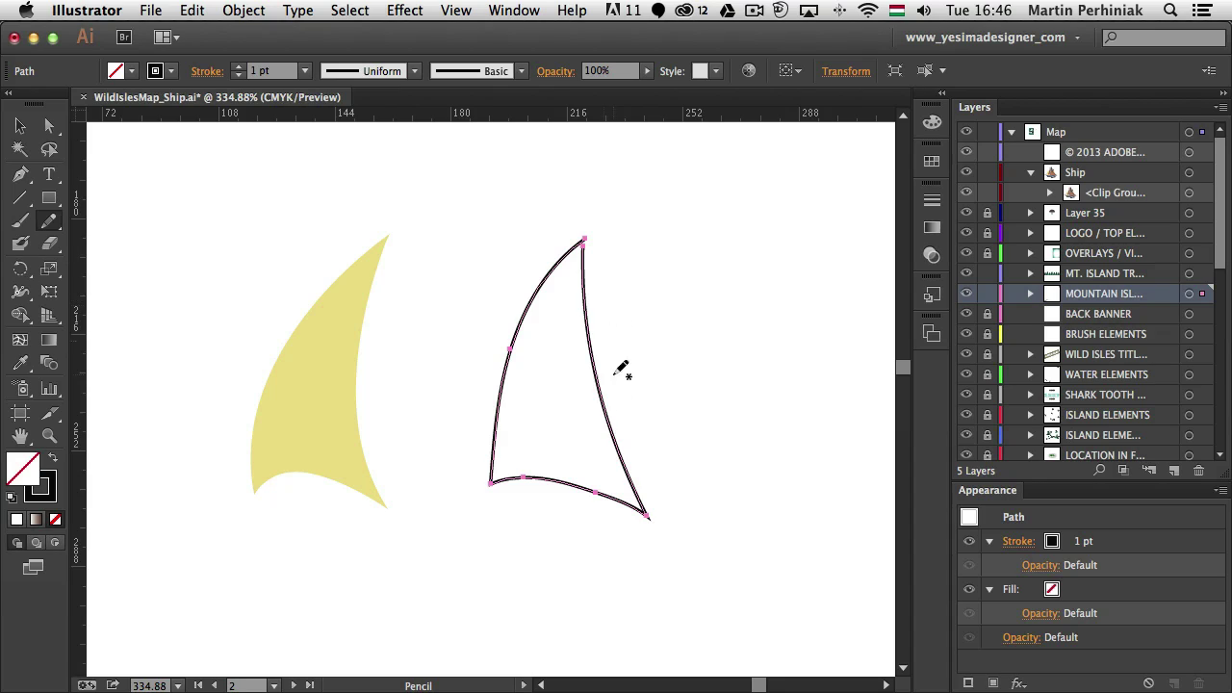
{"action": "key", "text": "super+z"}
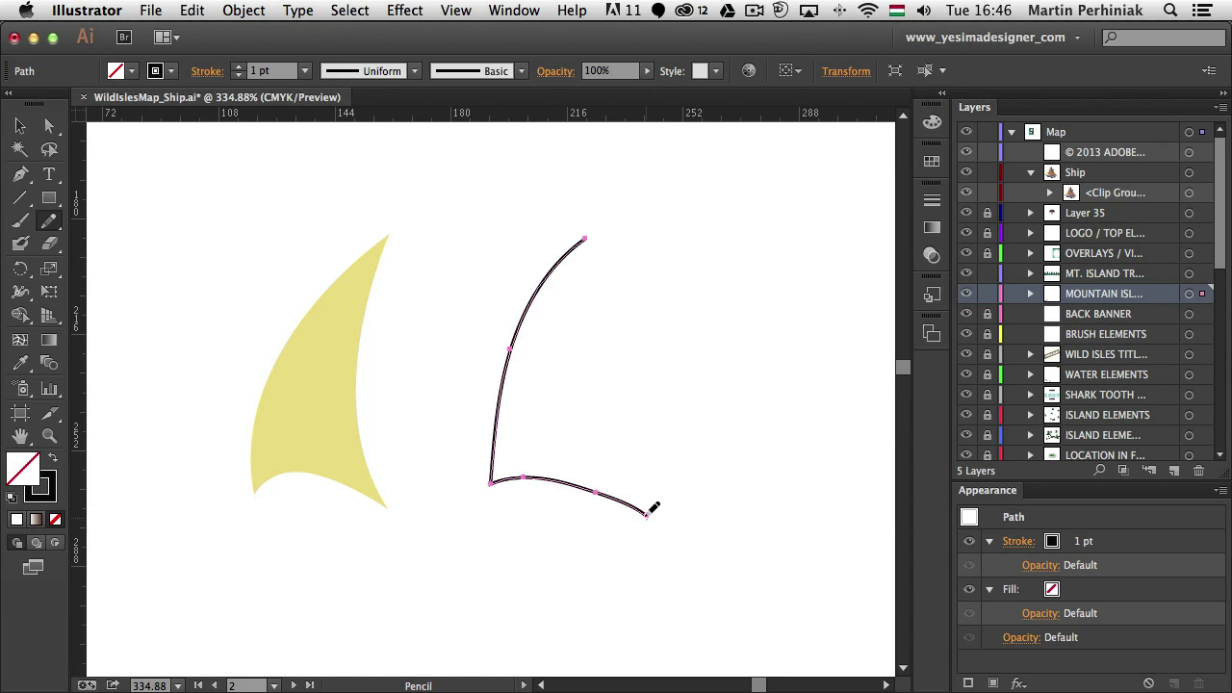
{"action": "mouse_move", "coordinate": [648, 513]}
{"action": "left_mouse_down"}
{"action": "mouse_move", "coordinate": [598, 397]}
{"action": "mouse_move", "coordinate": [583, 239]}
{"action": "left_mouse_up"}
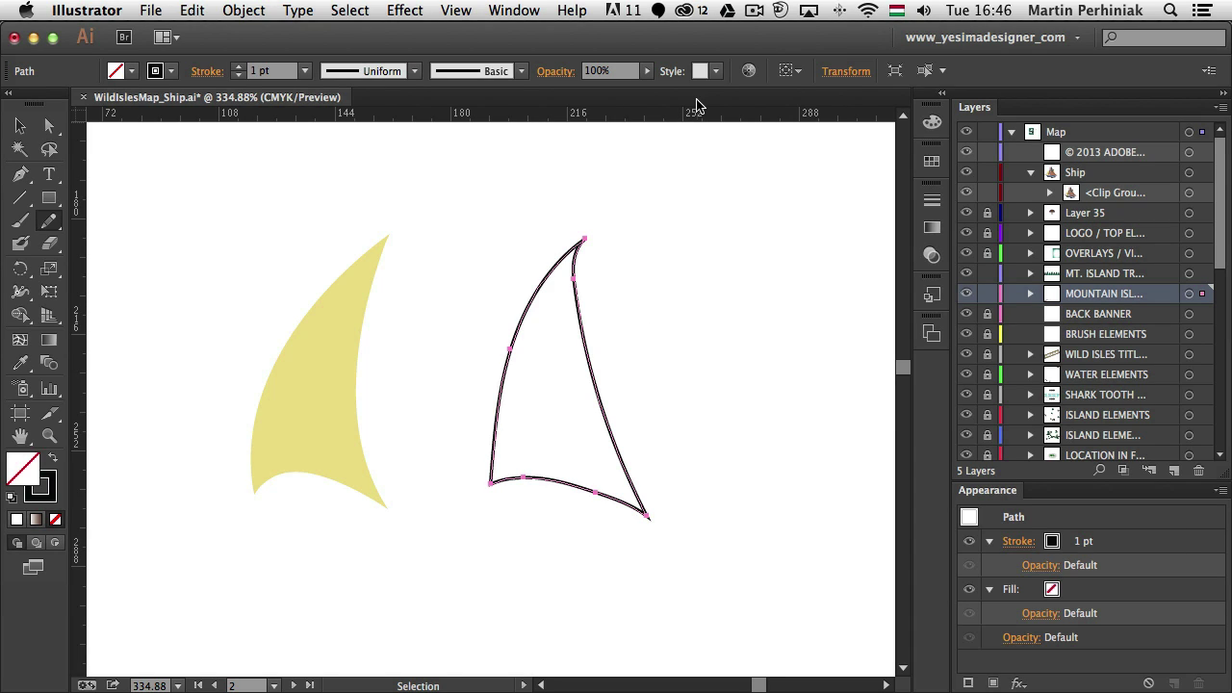
Draw the new outline's slanted top edge in the empty space beside the brown sail
{"action": "key", "text": "space"}
{"action": "mouse_move", "coordinate": [754, 305]}
{"action": "left_mouse_down"}
{"action": "mouse_move", "coordinate": [244, 280]}
{"action": "mouse_move", "coordinate": [357, 308]}
{"action": "mouse_move", "coordinate": [278, 316]}
{"action": "left_mouse_up"}
{"action": "left_click_drag", "start_coordinate": [660, 295], "coordinate": [410, 374]}
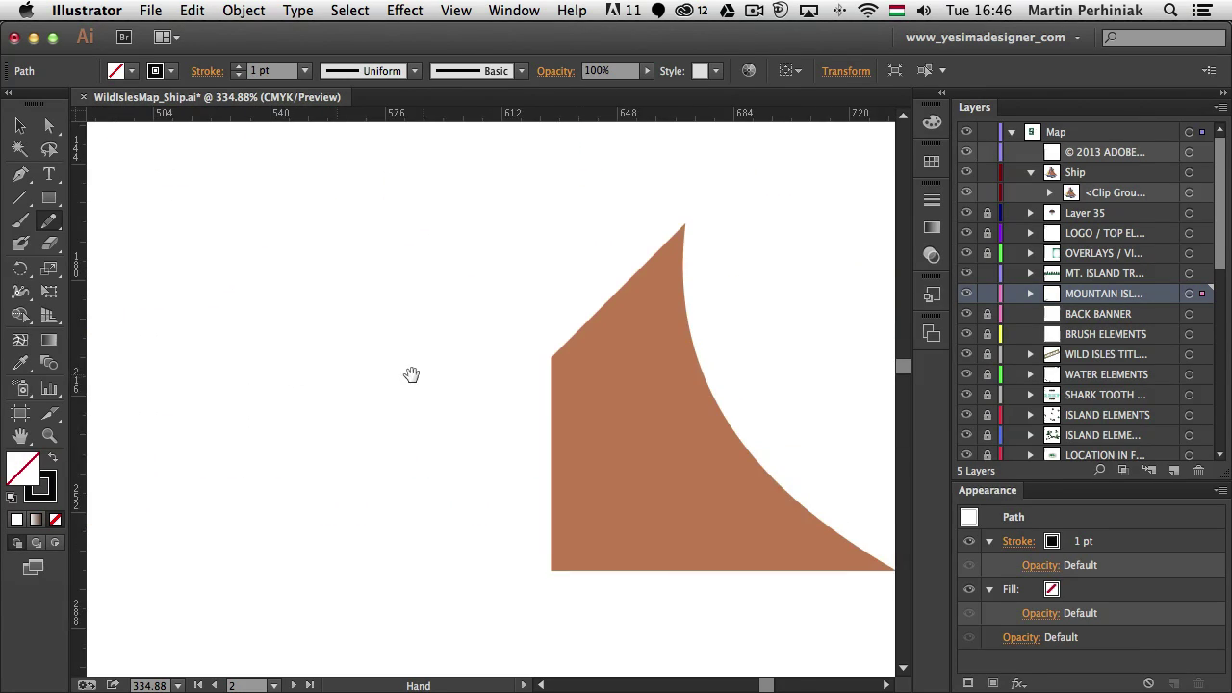
{"action": "left_click_drag", "start_coordinate": [575, 318], "coordinate": [486, 319]}
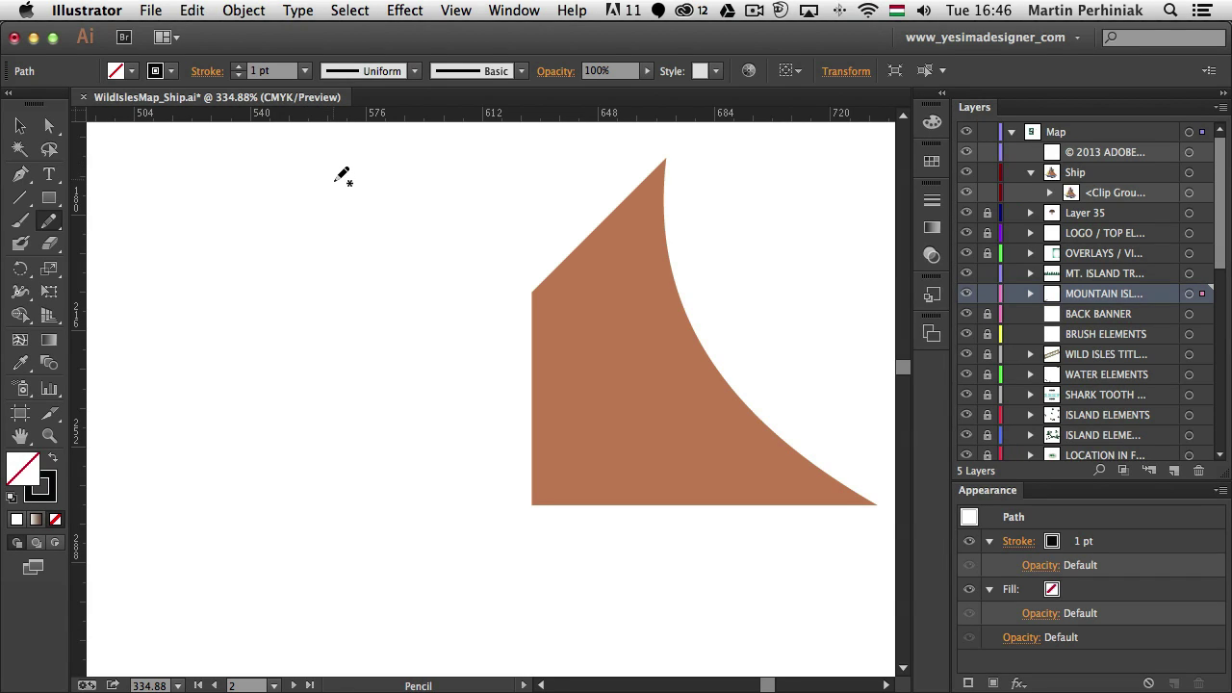
{"action": "mouse_move", "coordinate": [345, 169]}
{"action": "left_mouse_down"}
{"action": "mouse_move", "coordinate": [238, 292]}
{"action": "mouse_move", "coordinate": [245, 283]}
{"action": "mouse_move", "coordinate": [229, 475]}
{"action": "mouse_move", "coordinate": [472, 474]}
{"action": "left_mouse_up"}
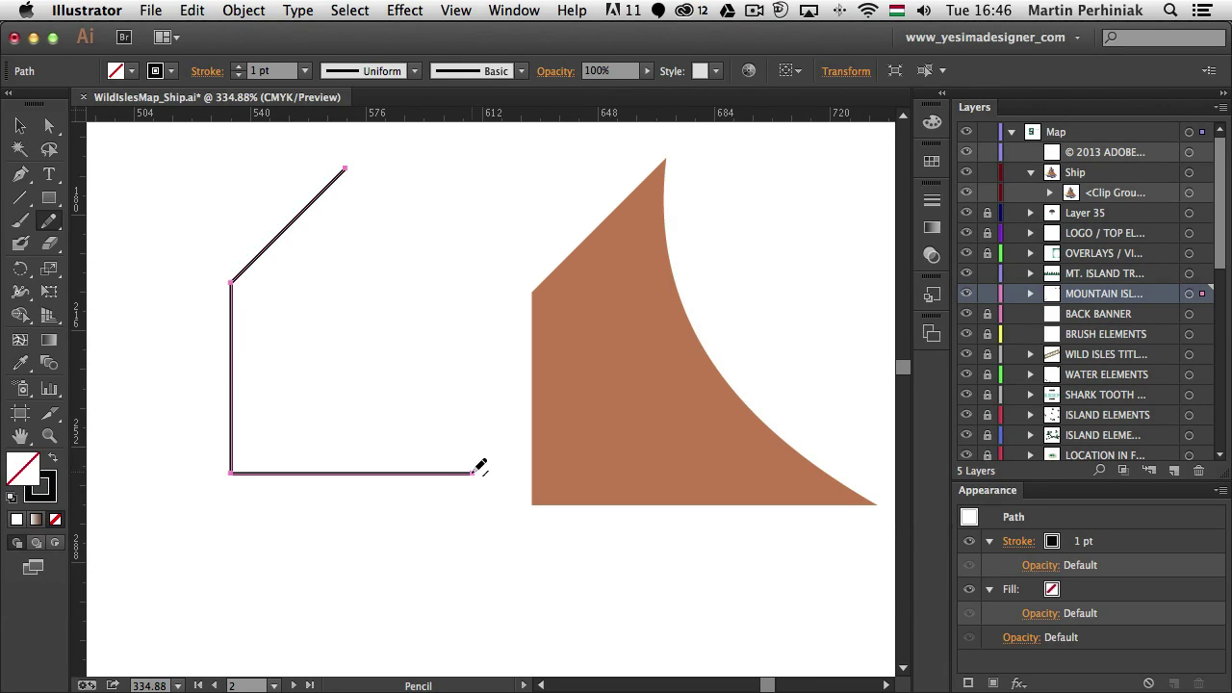
Close the outline by redrawing the closing edge from its bottom-right end to the top
{"action": "mouse_move", "coordinate": [472, 473]}
{"action": "left_mouse_down"}
{"action": "mouse_move", "coordinate": [375, 295]}
{"action": "mouse_move", "coordinate": [346, 168]}
{"action": "left_mouse_up"}
{"action": "key", "text": "super+z"}
{"action": "mouse_move", "coordinate": [472, 472]}
{"action": "left_mouse_down"}
{"action": "mouse_move", "coordinate": [387, 340]}
{"action": "mouse_move", "coordinate": [346, 167]}
{"action": "left_mouse_up"}
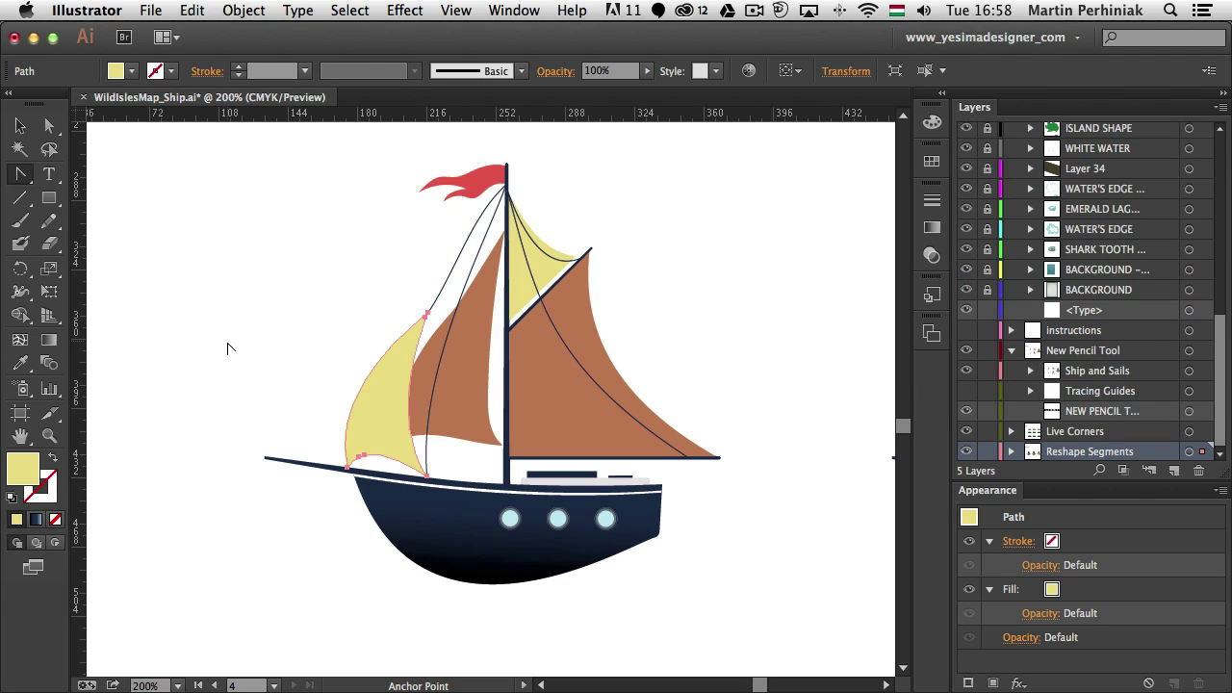
Drag the yellow sail's left segment far outward with the Anchor Point Tool into a full curve
{"action": "left_click", "coordinate": [18, 174]}
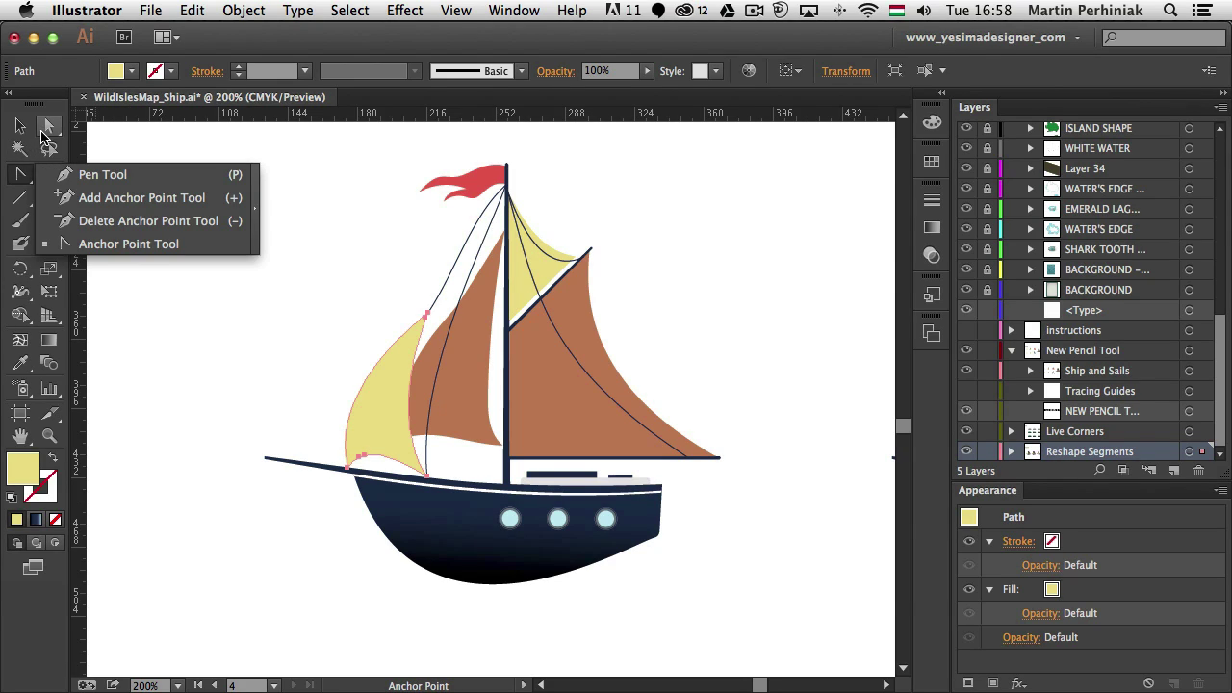
{"action": "left_click", "coordinate": [106, 248]}
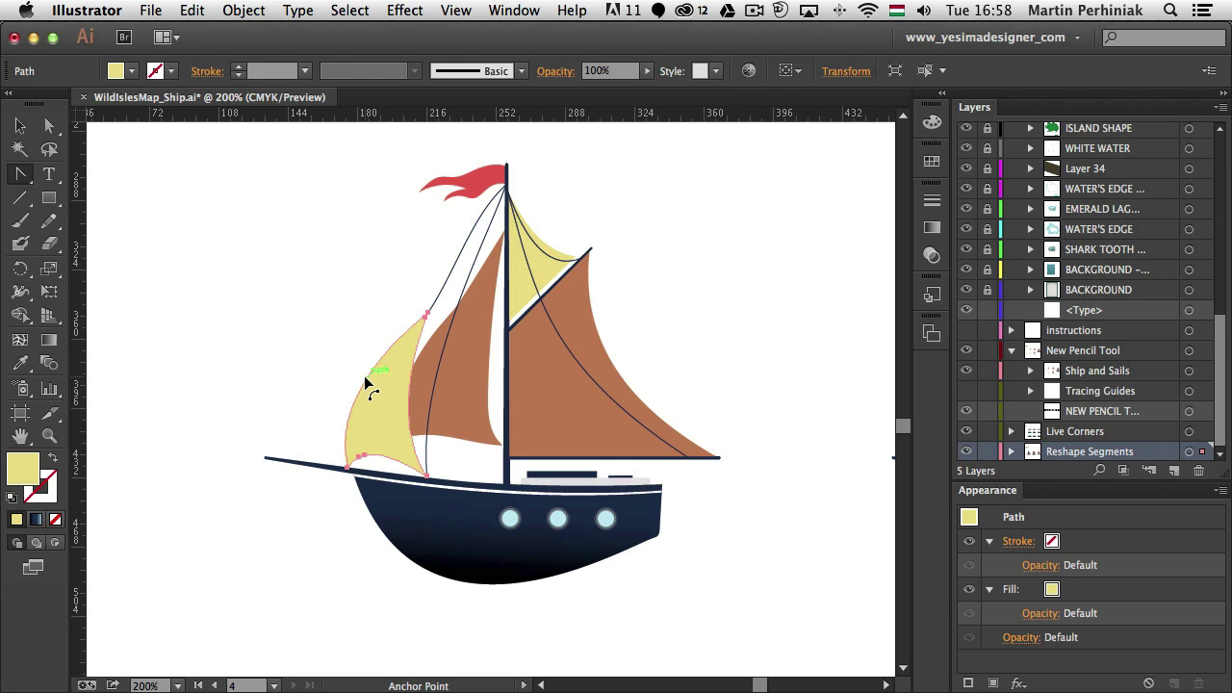
{"action": "mouse_move", "coordinate": [366, 383]}
{"action": "left_mouse_down"}
{"action": "mouse_move", "coordinate": [313, 390]}
{"action": "mouse_move", "coordinate": [371, 393]}
{"action": "mouse_move", "coordinate": [344, 370]}
{"action": "mouse_move", "coordinate": [359, 373]}
{"action": "left_mouse_up"}
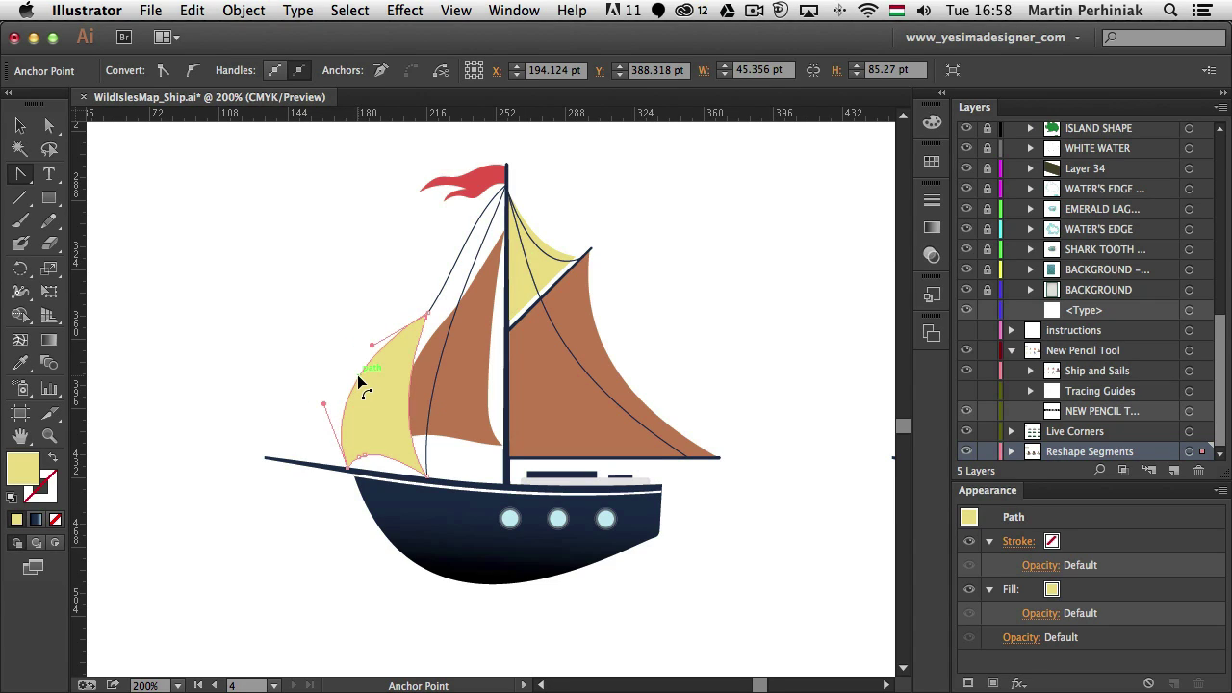
{"action": "mouse_move", "coordinate": [358, 376]}
{"action": "left_mouse_down"}
{"action": "mouse_move", "coordinate": [347, 369]}
{"action": "mouse_move", "coordinate": [358, 377]}
{"action": "left_mouse_up"}
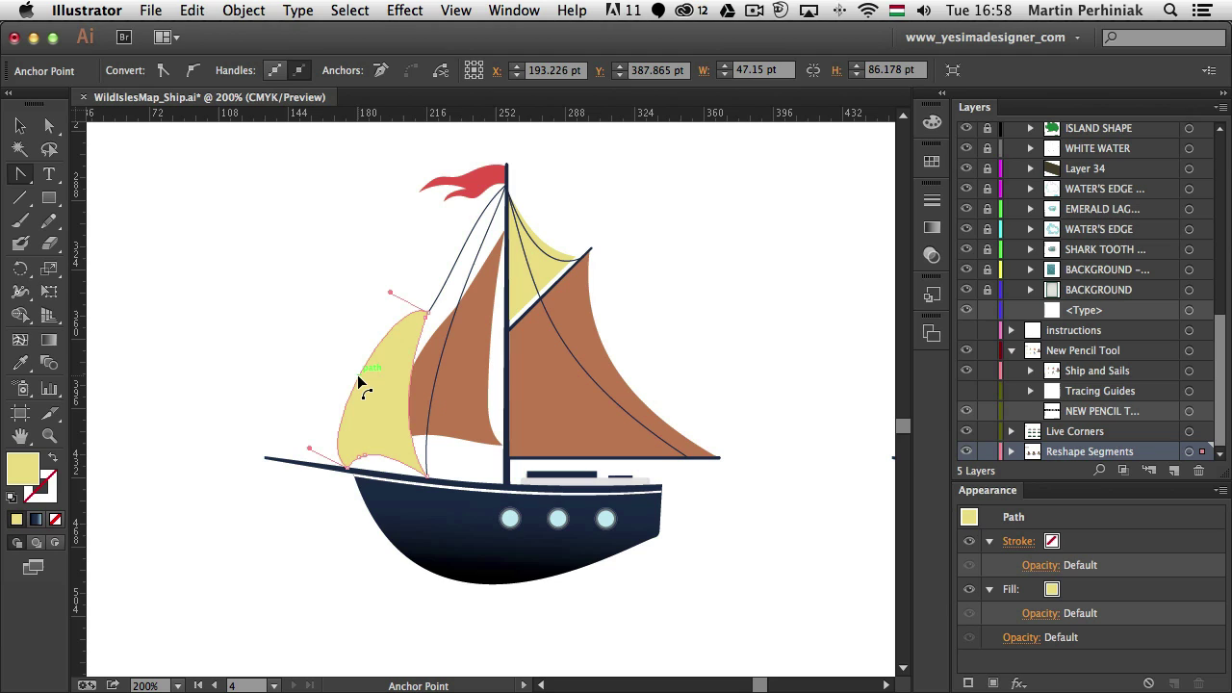
{"action": "left_click_drag", "start_coordinate": [358, 377], "coordinate": [327, 360]}
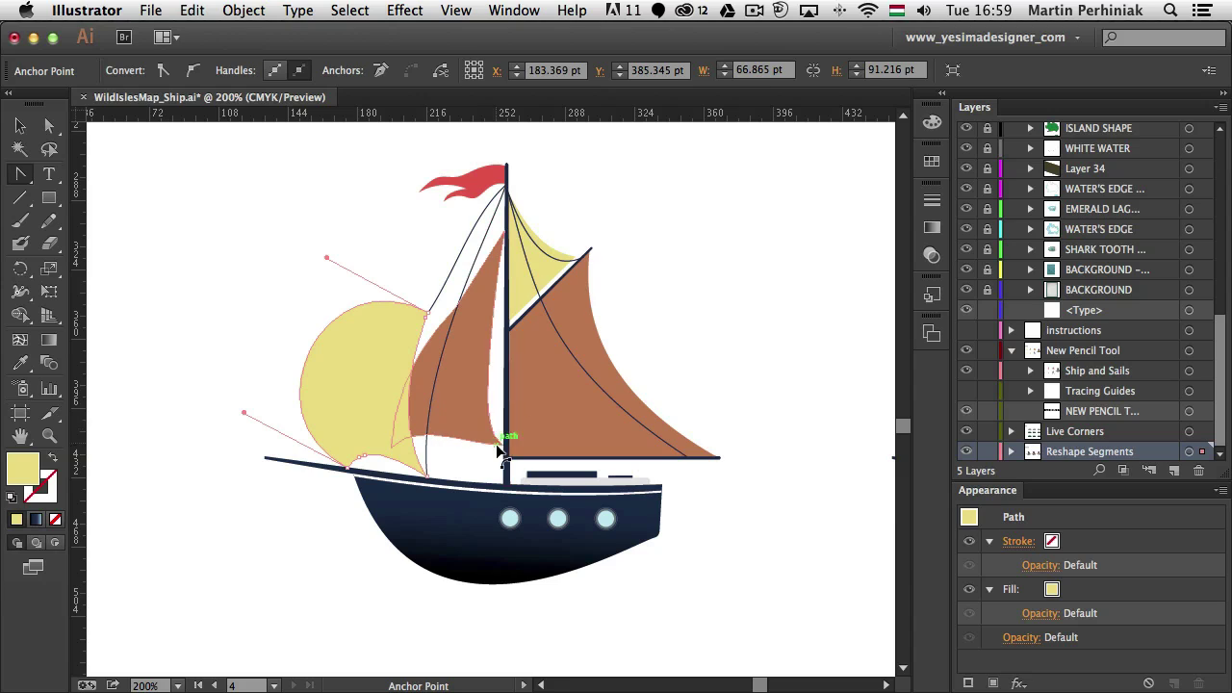
{"action": "left_click_drag", "start_coordinate": [479, 422], "coordinate": [645, 521]}
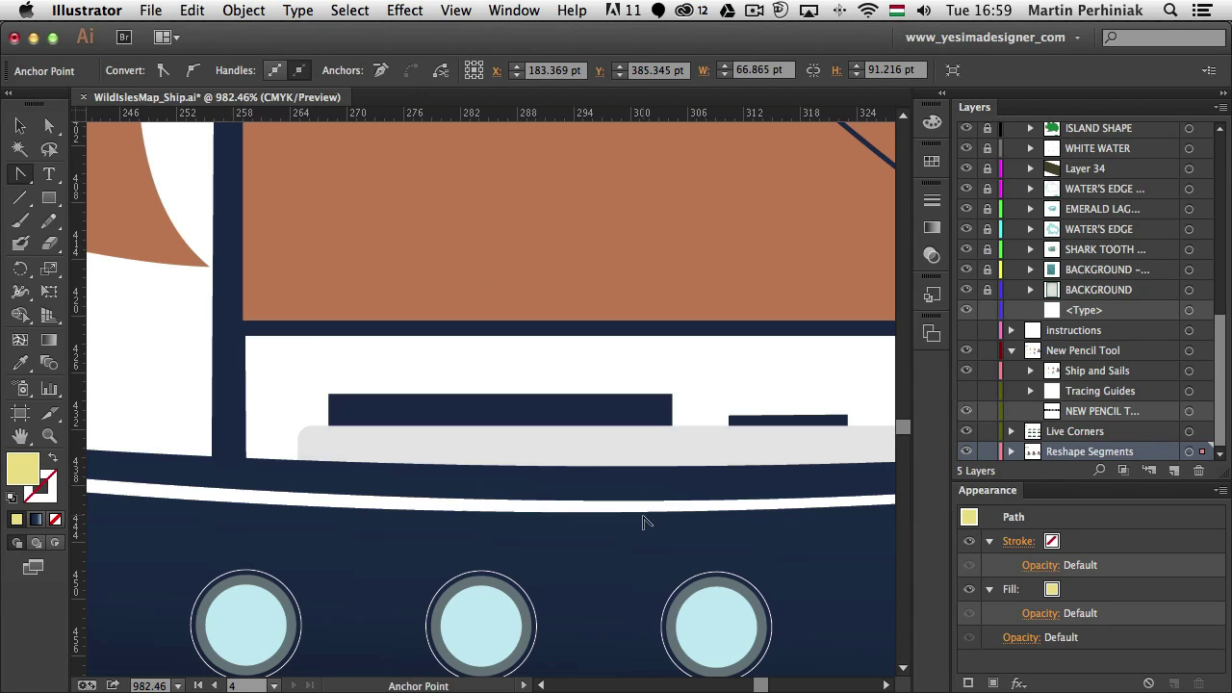
Drag the dark deck rectangle's top segment upward into a domed arch, about 6.972 pt tall
{"action": "left_click", "coordinate": [463, 405]}
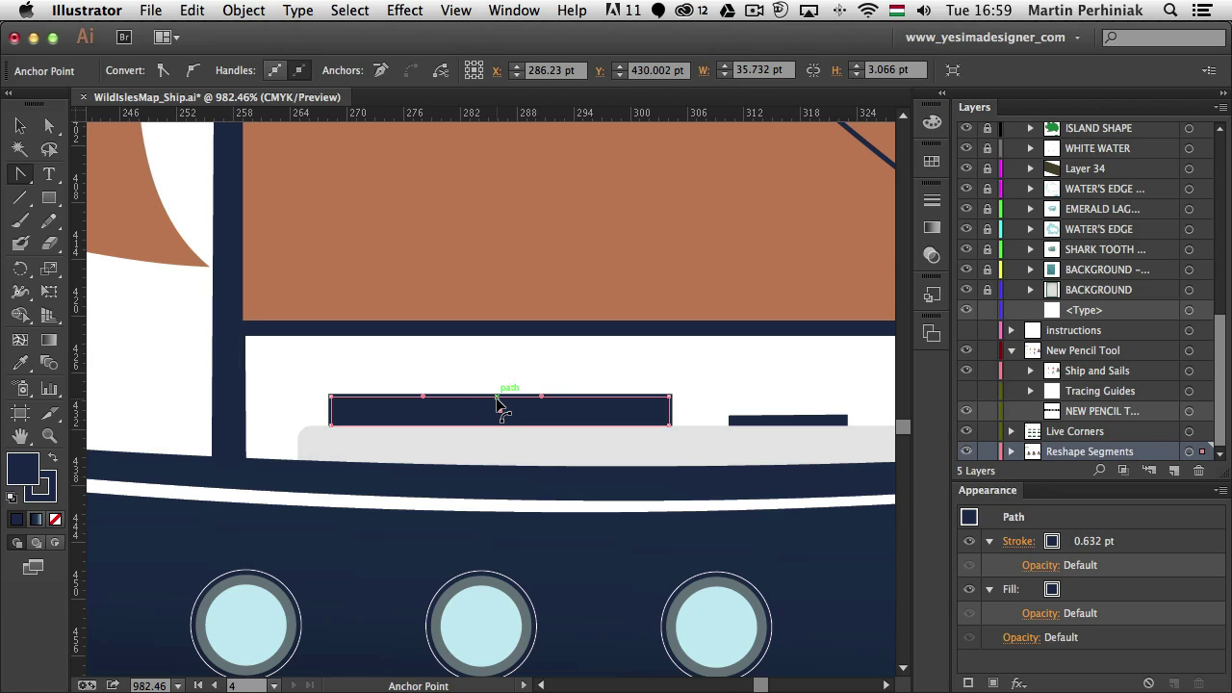
{"action": "left_click_drag", "start_coordinate": [500, 400], "coordinate": [500, 359]}
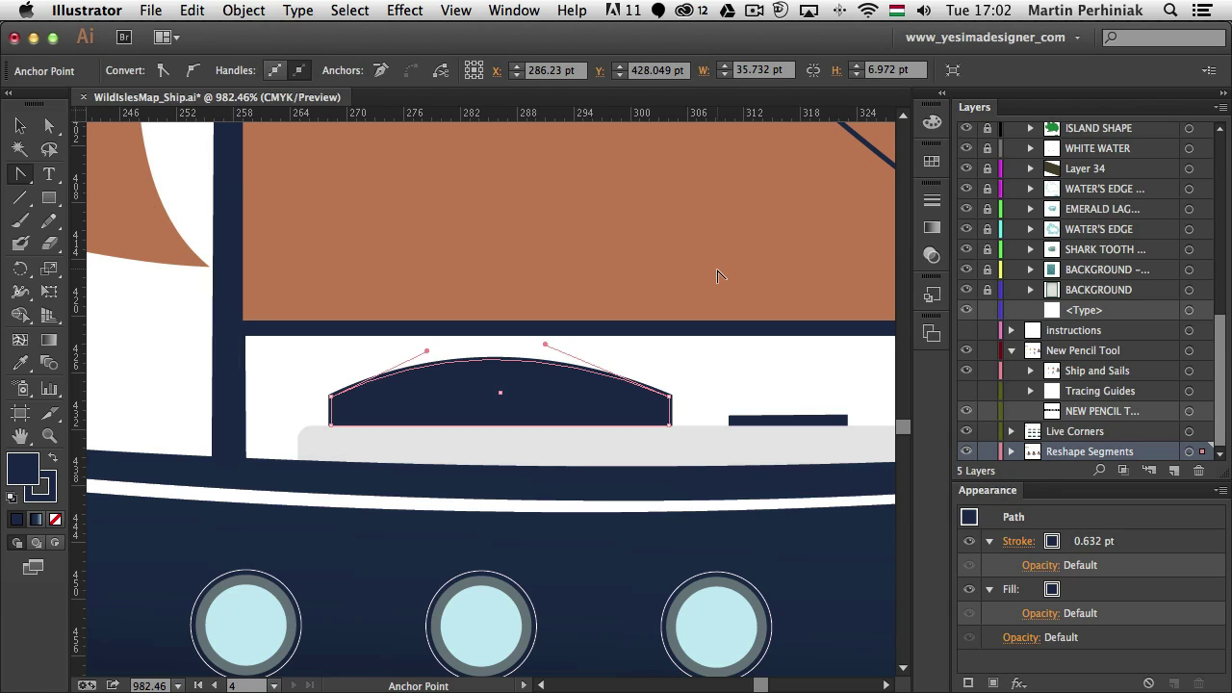
Create a new tools panel named 'My tools' from Window > Tools > New Tools Panel
{"action": "left_click", "coordinate": [513, 11]}
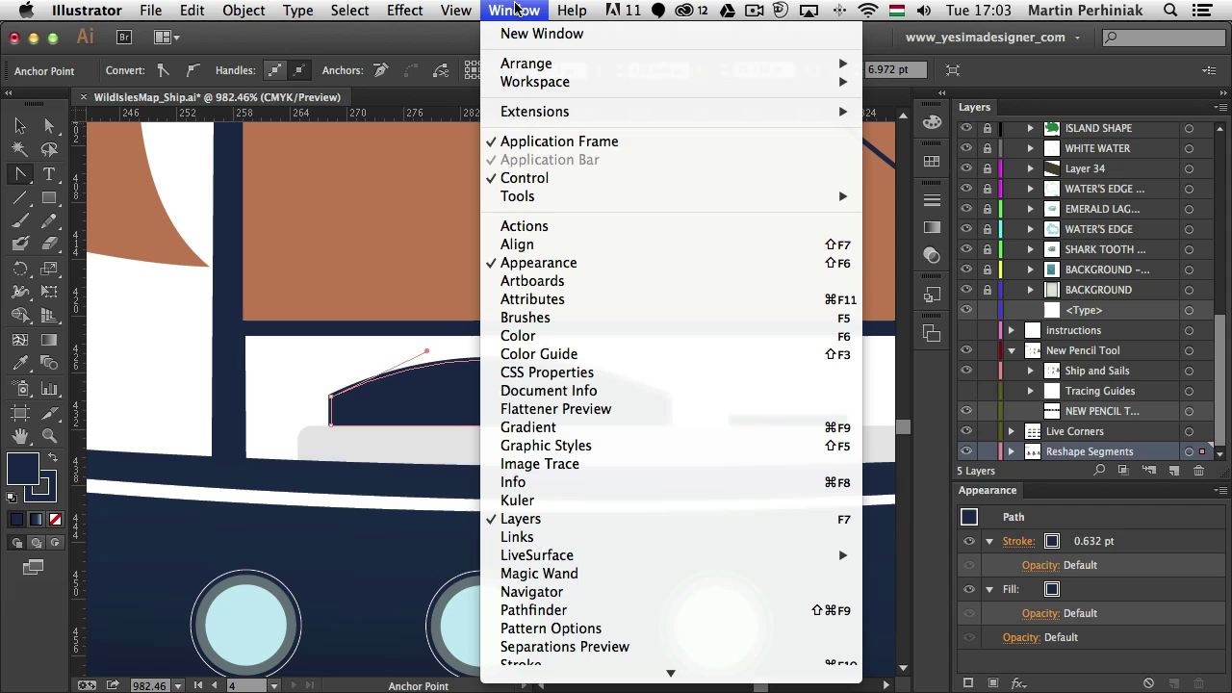
{"action": "mouse_move", "coordinate": [552, 197]}
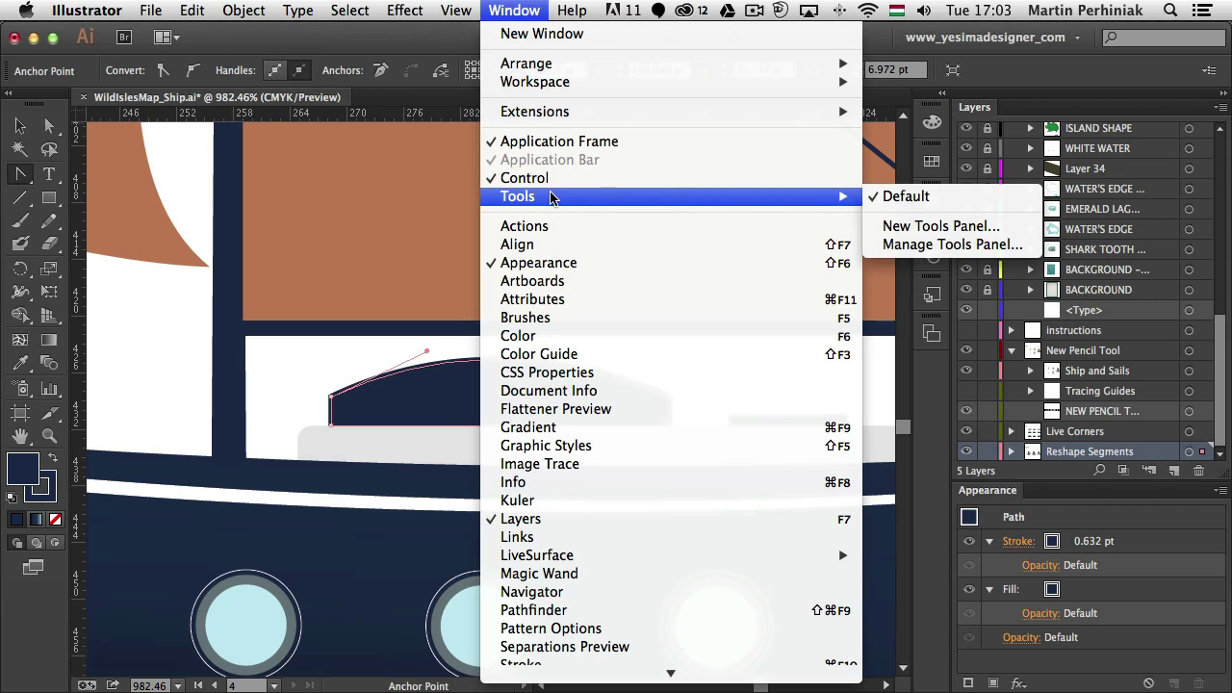
{"action": "left_click", "coordinate": [943, 228]}
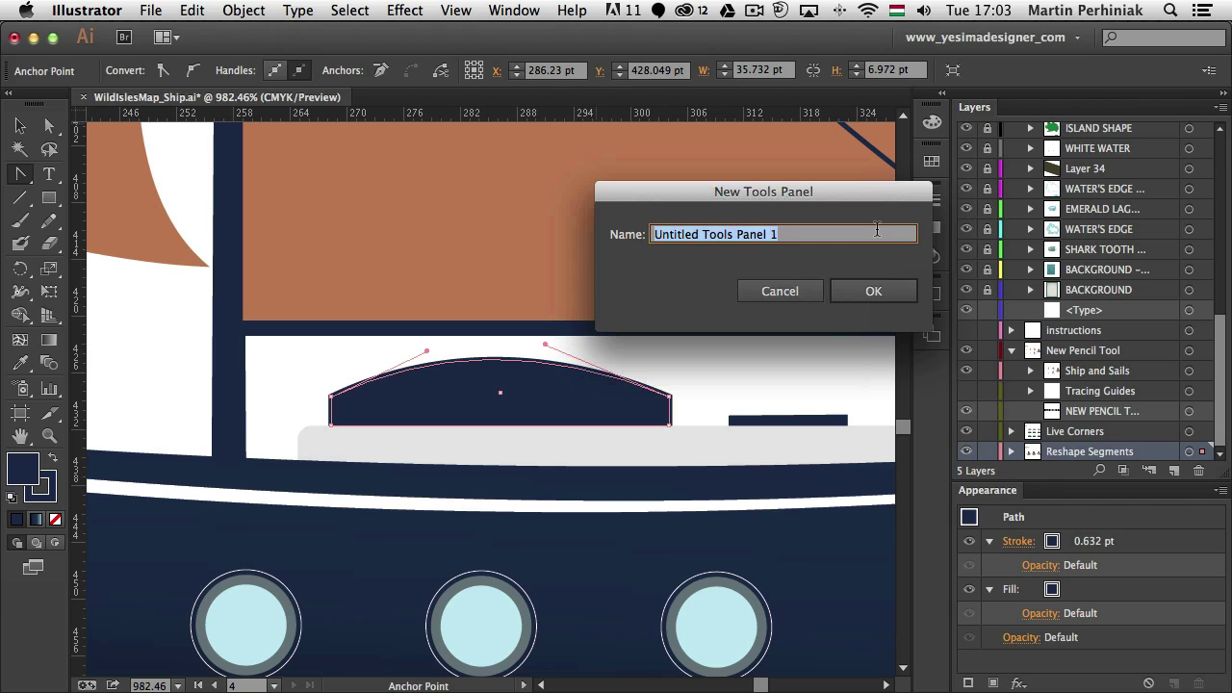
{"action": "type", "text": "My tools"}
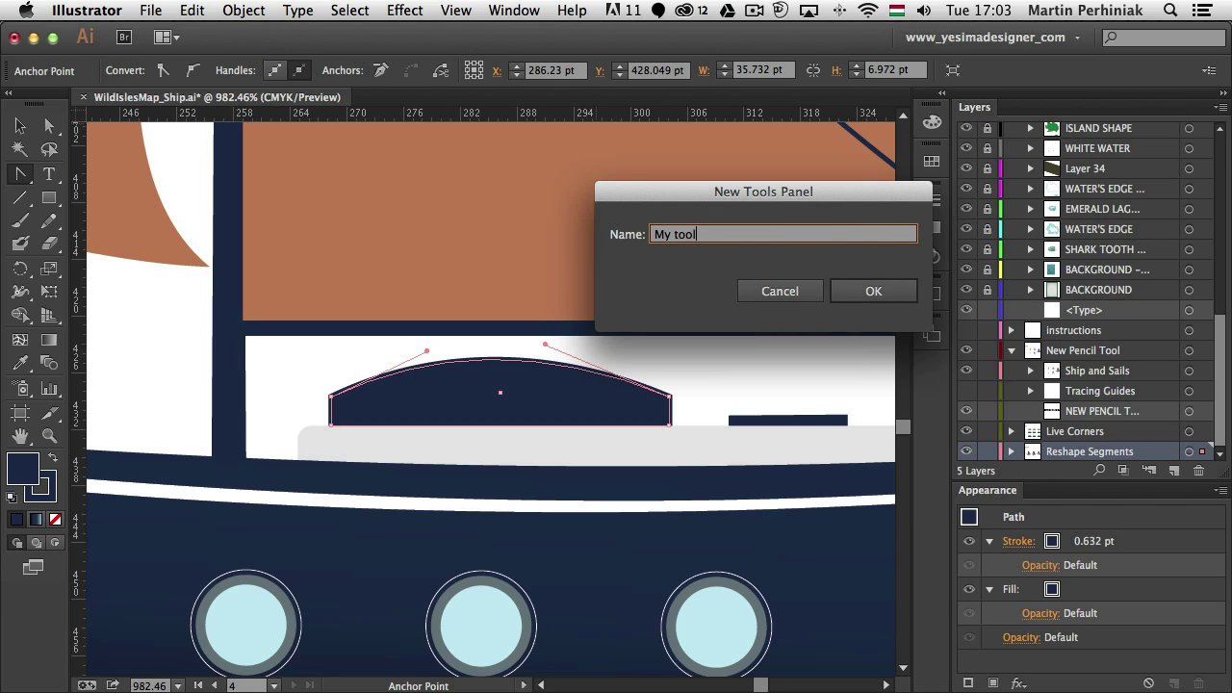
{"action": "left_click", "coordinate": [876, 291]}
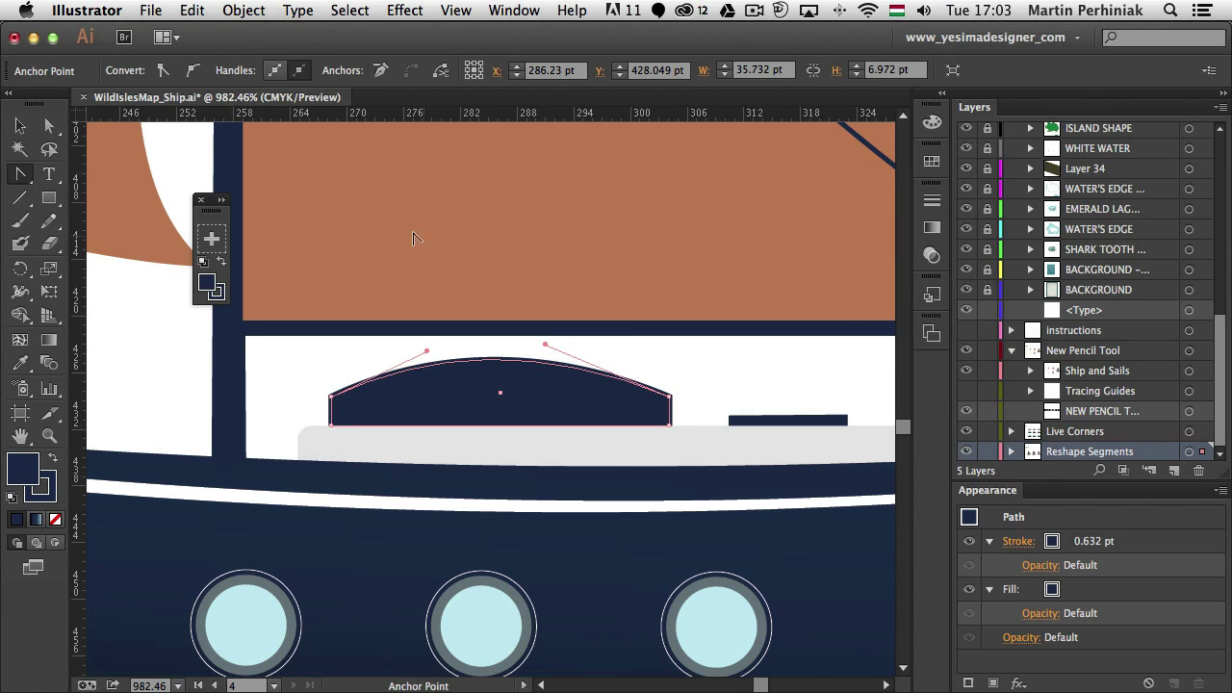
{"action": "left_click_drag", "start_coordinate": [210, 202], "coordinate": [157, 191]}
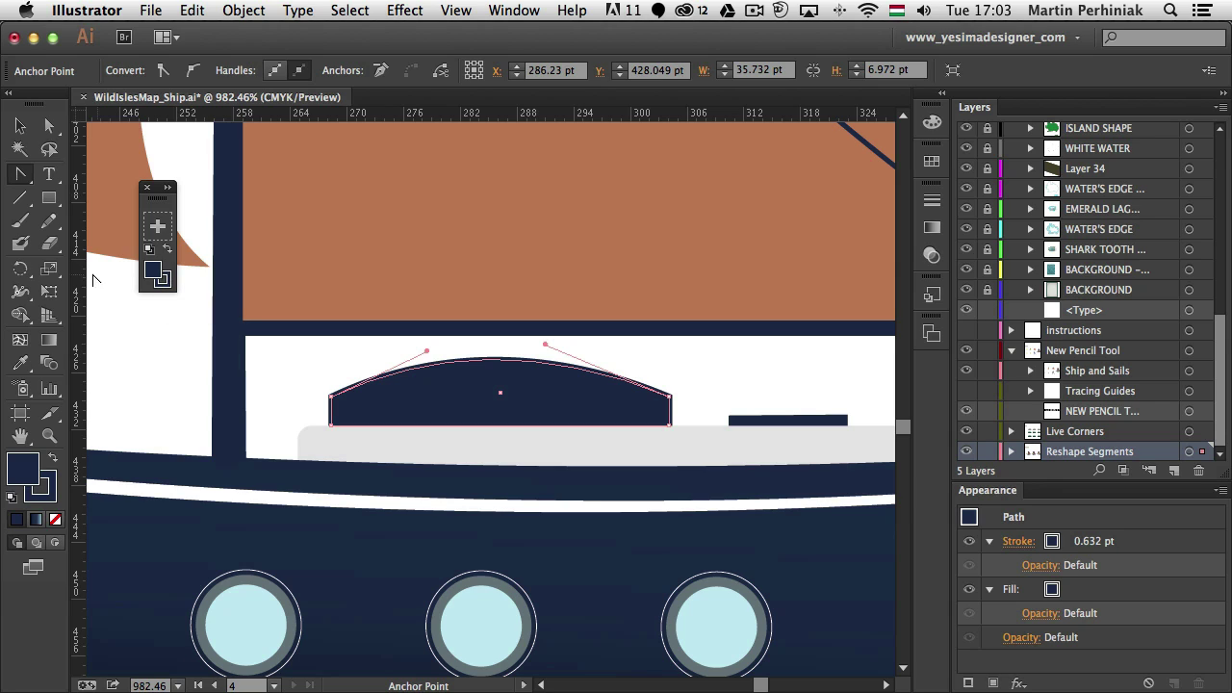
Add the Pencil, Type and Blob Brush tools to the two-column My tools panel
{"action": "left_click", "coordinate": [47, 225]}
{"action": "left_click_drag", "start_coordinate": [67, 250], "coordinate": [161, 229]}
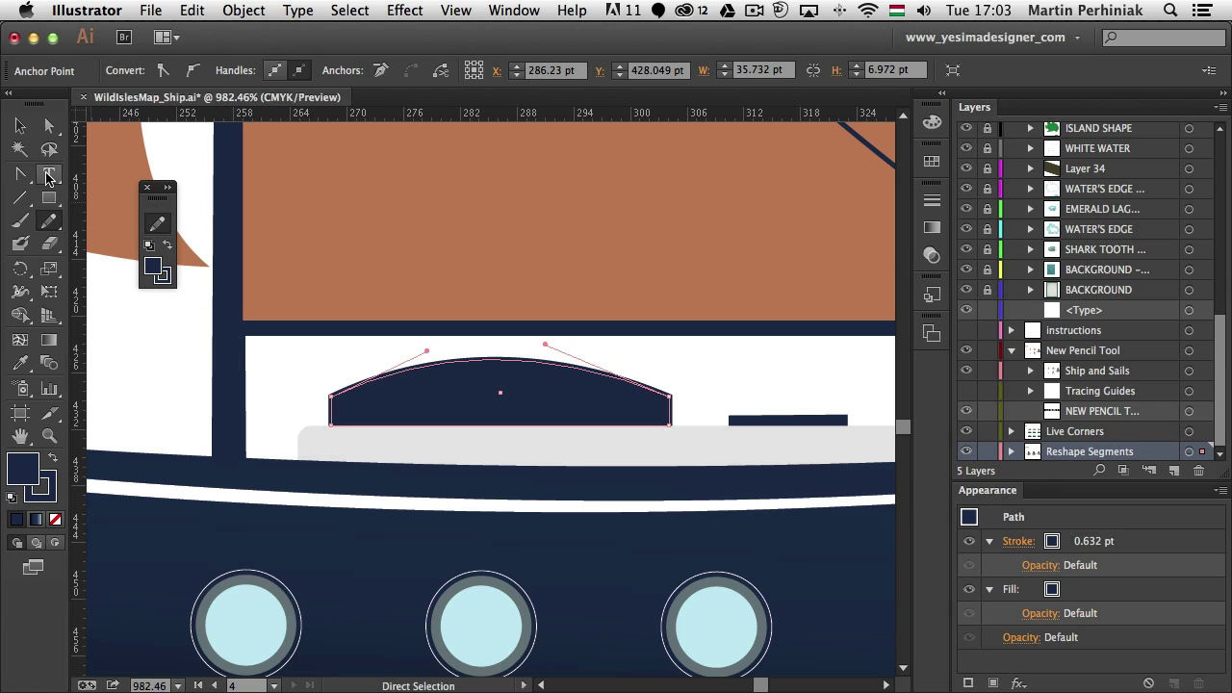
{"action": "left_click", "coordinate": [49, 175]}
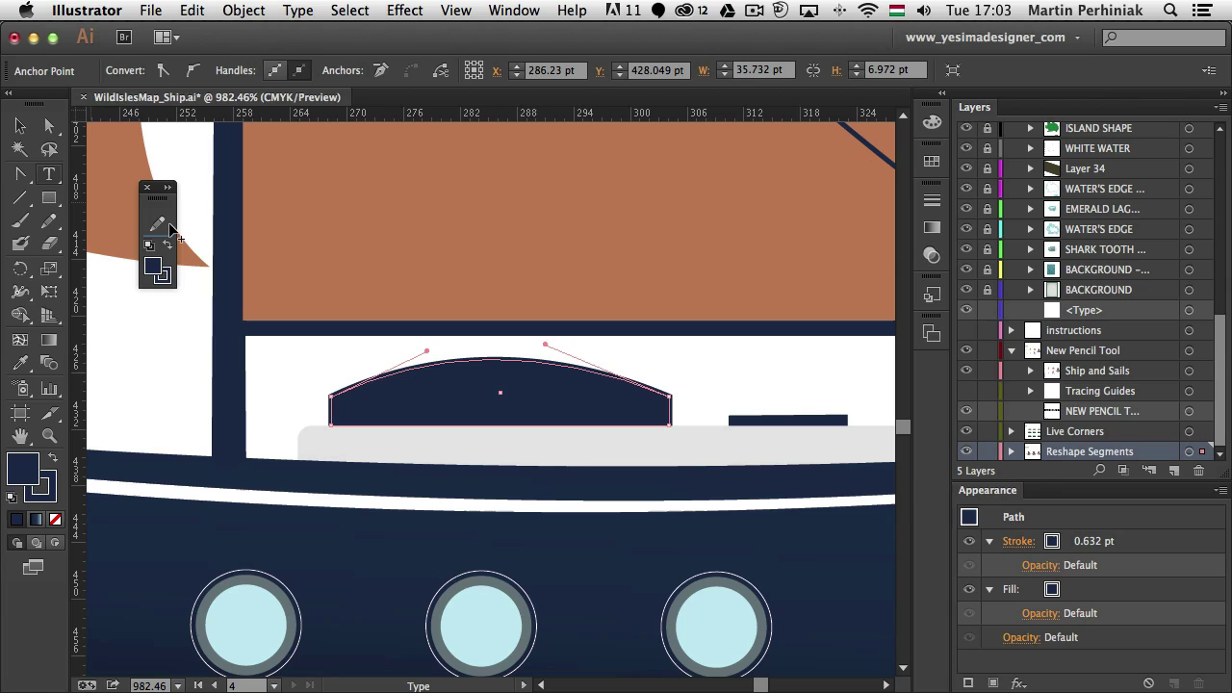
{"action": "left_click", "coordinate": [157, 246]}
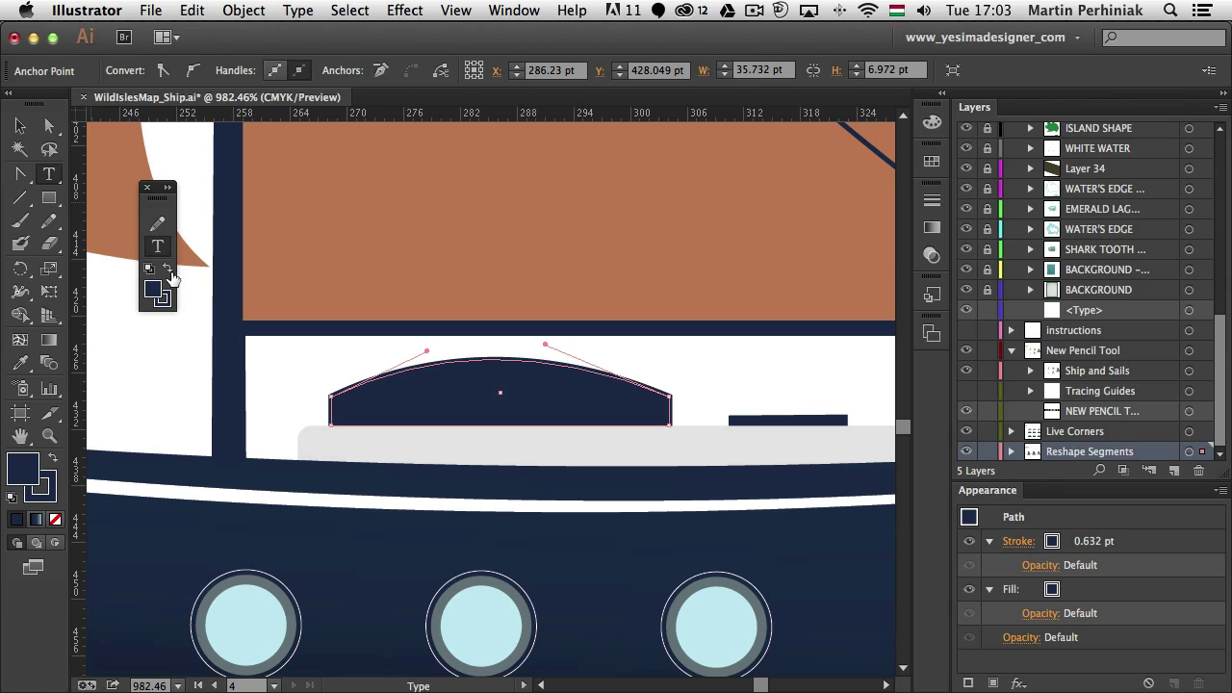
{"action": "left_click", "coordinate": [169, 188]}
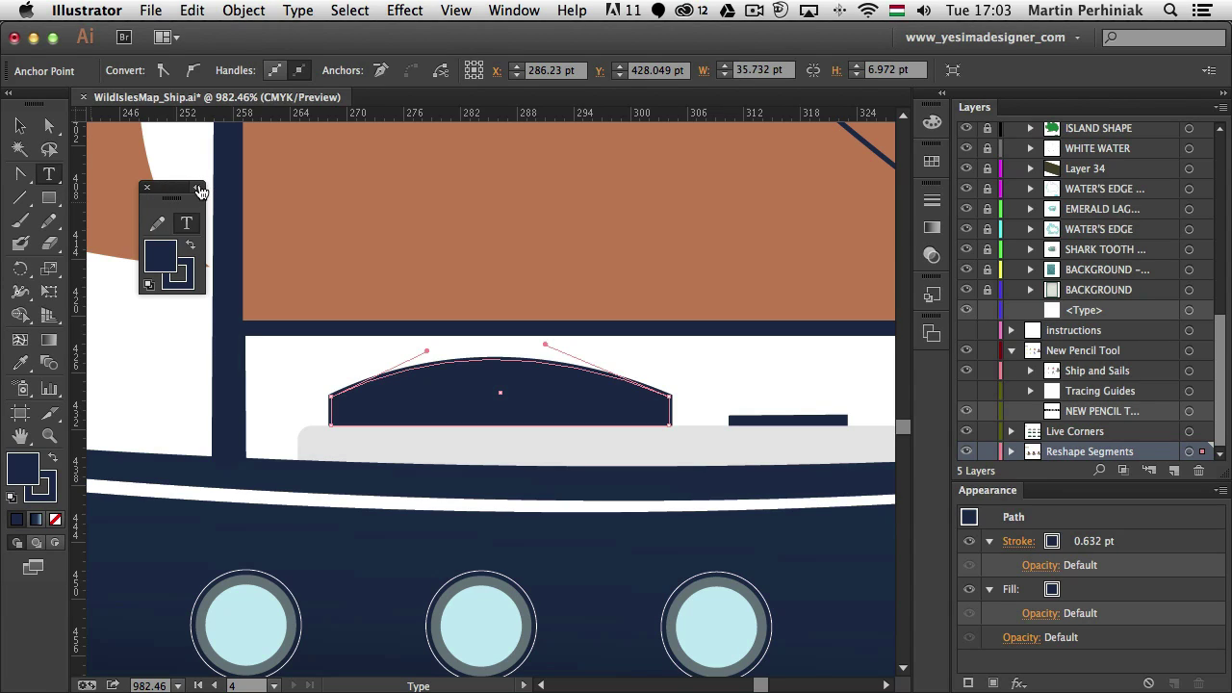
{"action": "left_click", "coordinate": [197, 187]}
{"action": "left_click", "coordinate": [166, 188]}
{"action": "mouse_move", "coordinate": [20, 243]}
{"action": "left_mouse_down"}
{"action": "mouse_move", "coordinate": [183, 223]}
{"action": "mouse_move", "coordinate": [166, 236]}
{"action": "left_mouse_up"}
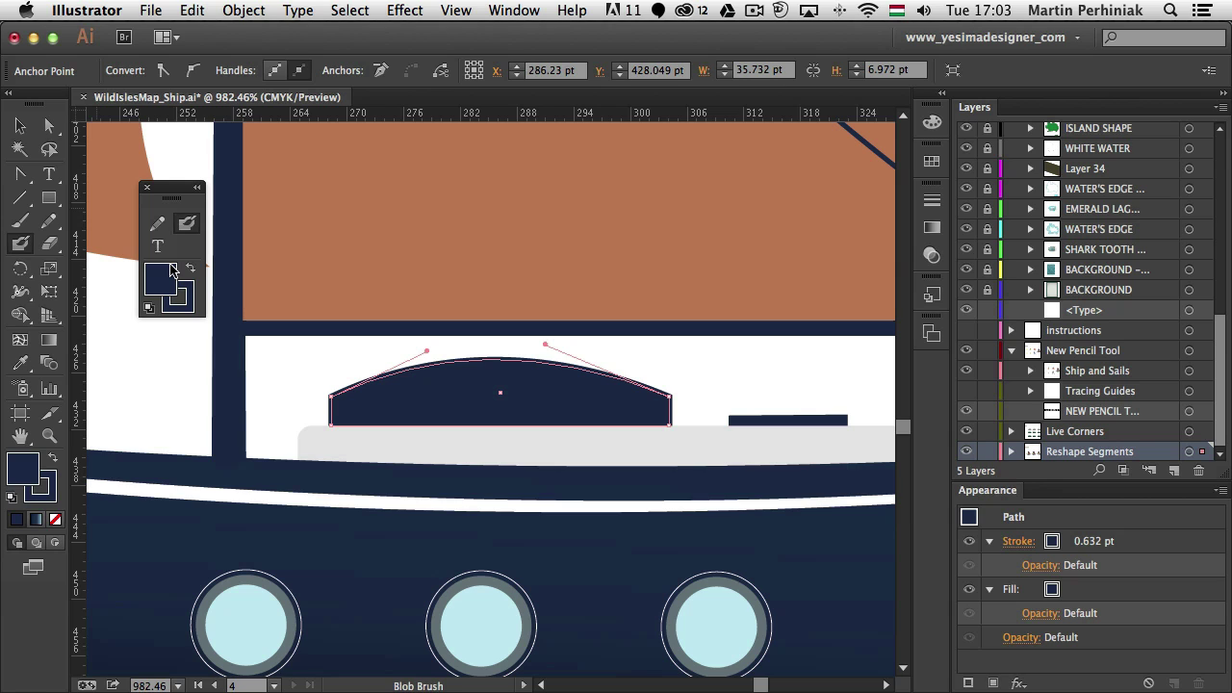
Close My tools, reopen it from Window > Tools, and dock it beside the main toolbar
{"action": "left_click", "coordinate": [146, 187]}
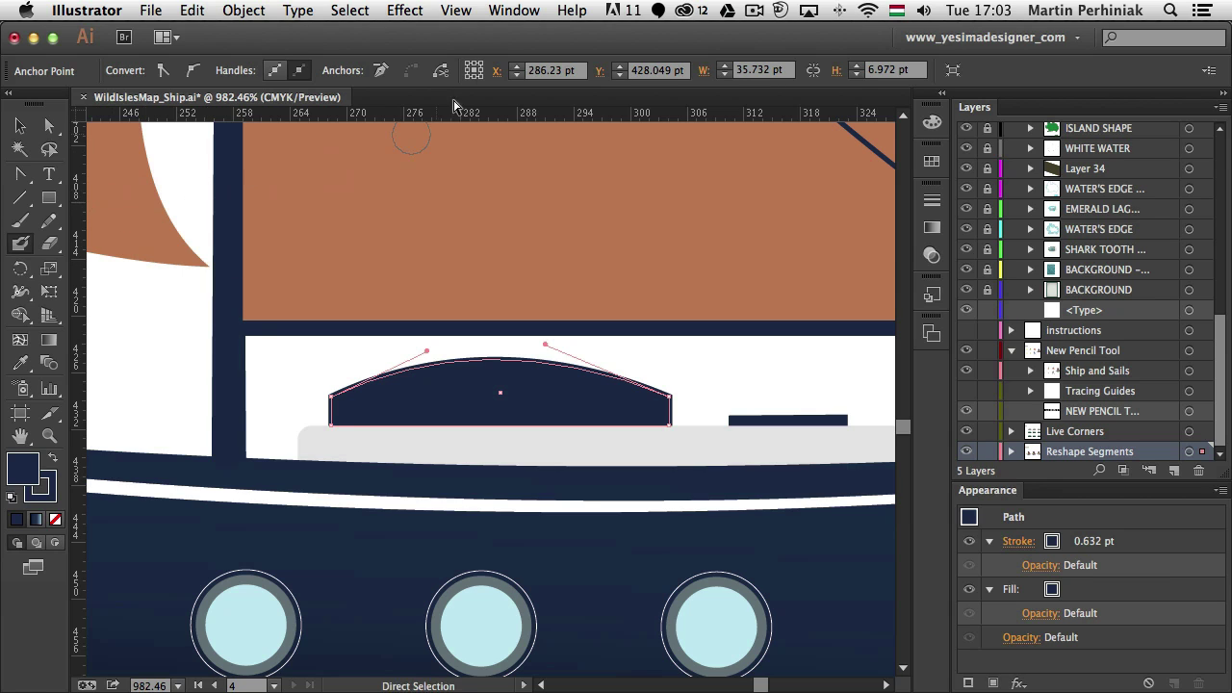
{"action": "left_click", "coordinate": [503, 13]}
{"action": "mouse_move", "coordinate": [529, 193]}
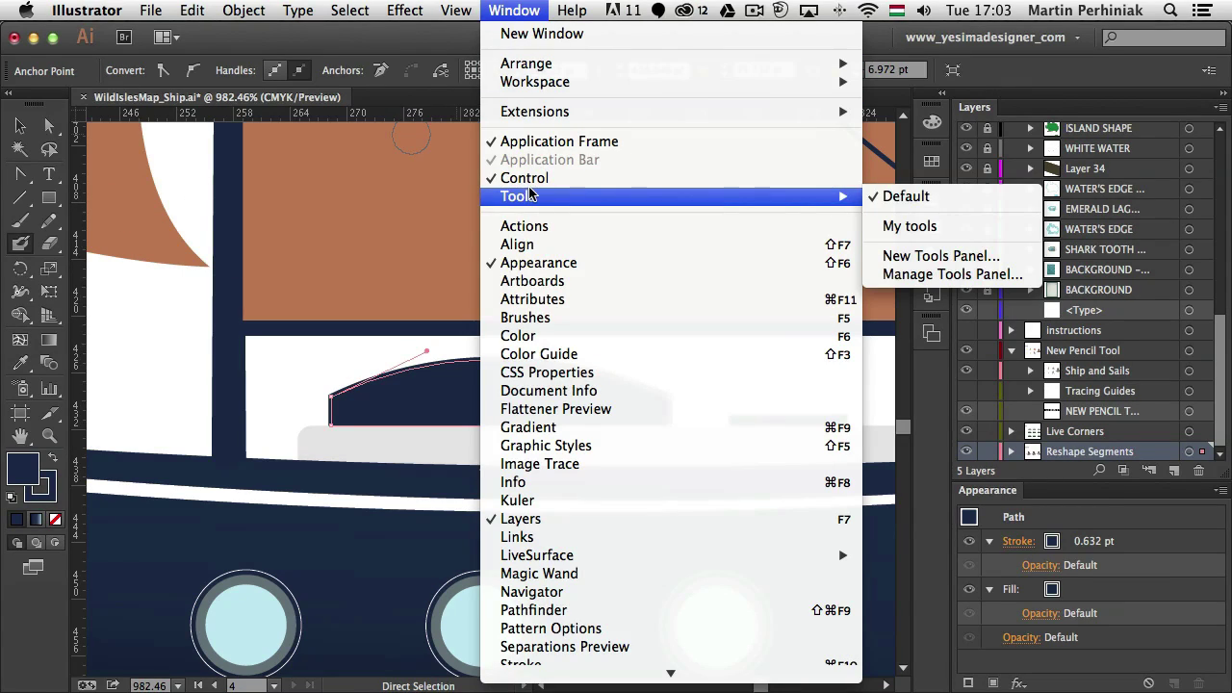
{"action": "left_click", "coordinate": [910, 225]}
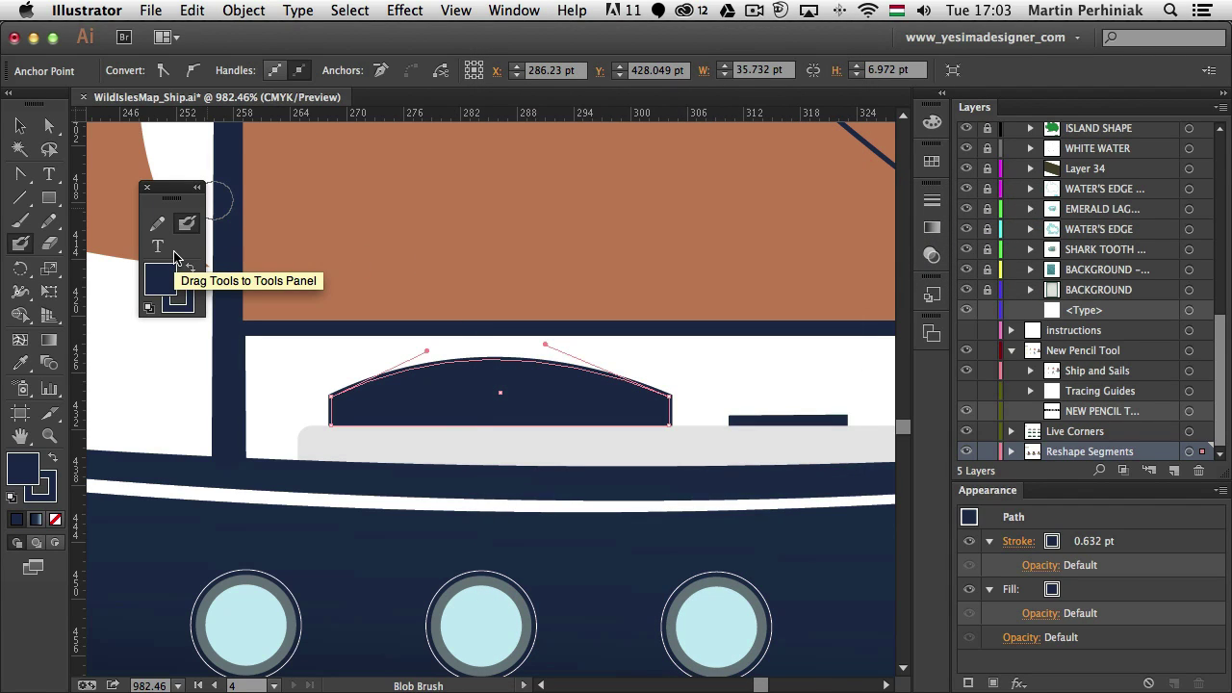
{"action": "left_click_drag", "start_coordinate": [172, 188], "coordinate": [908, 298]}
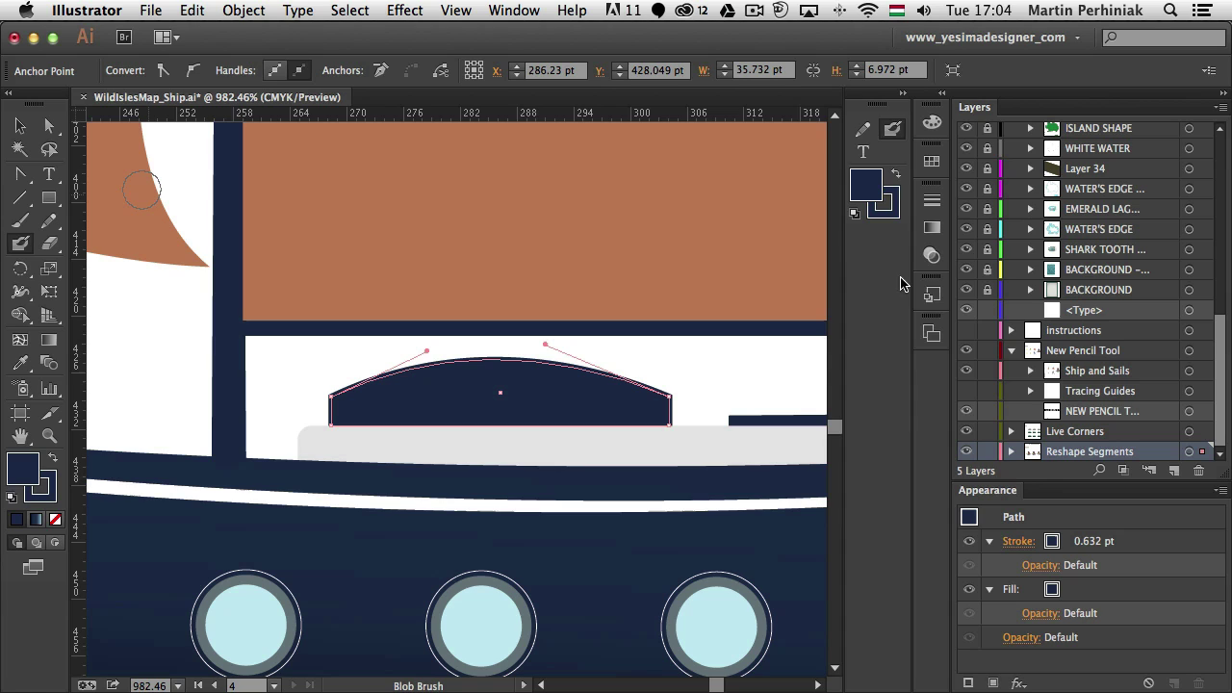
{"action": "left_click_drag", "start_coordinate": [902, 100], "coordinate": [88, 208]}
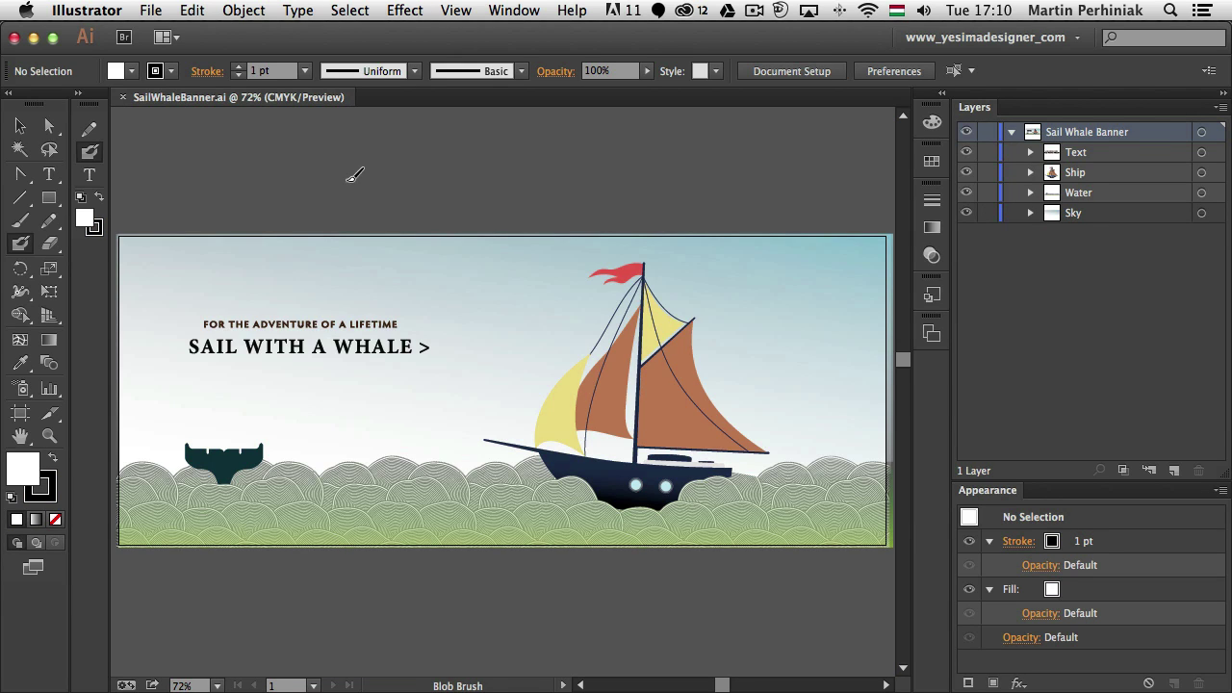
Switch from the Blob Brush to the Selection tool with the V shortcut
{"action": "key", "text": "v"}
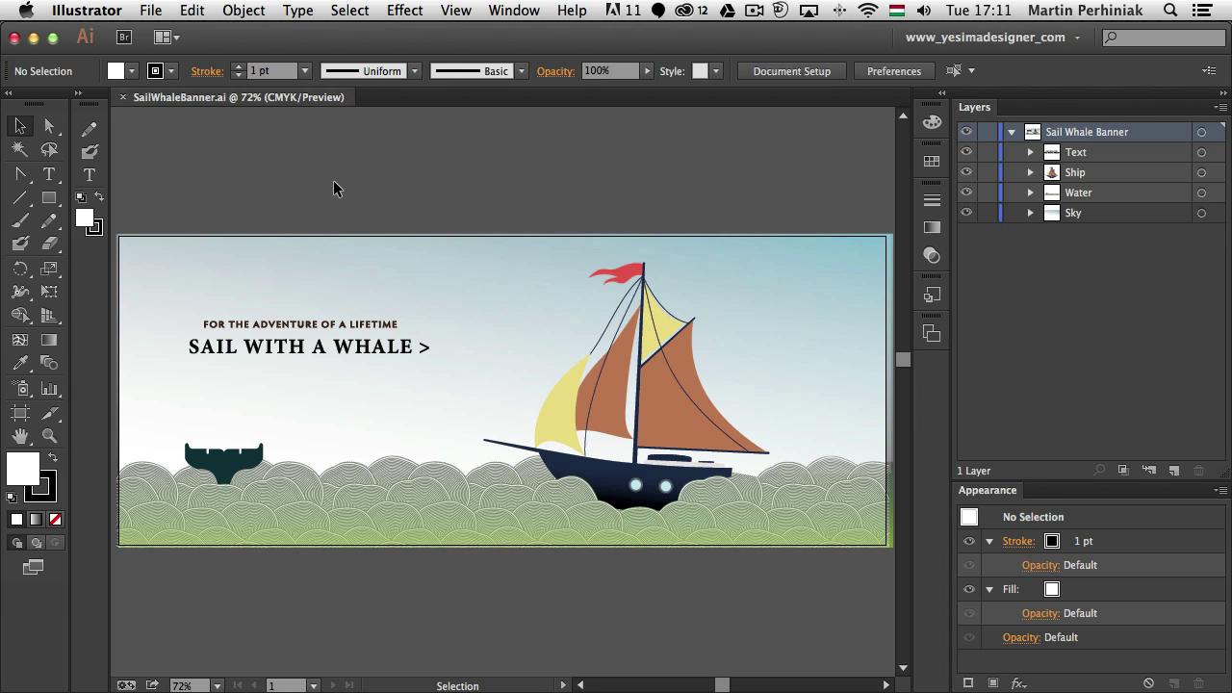
{"action": "left_click", "coordinate": [150, 9]}
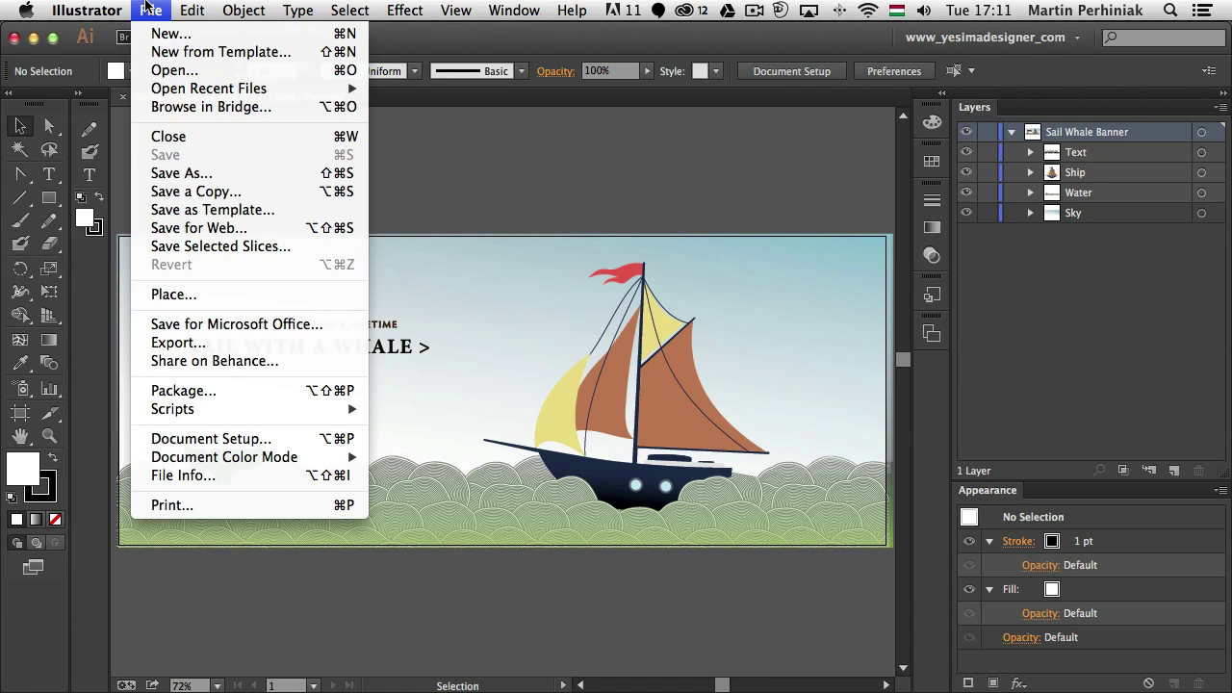
{"action": "left_click", "coordinate": [204, 178]}
{"action": "left_click", "coordinate": [613, 286]}
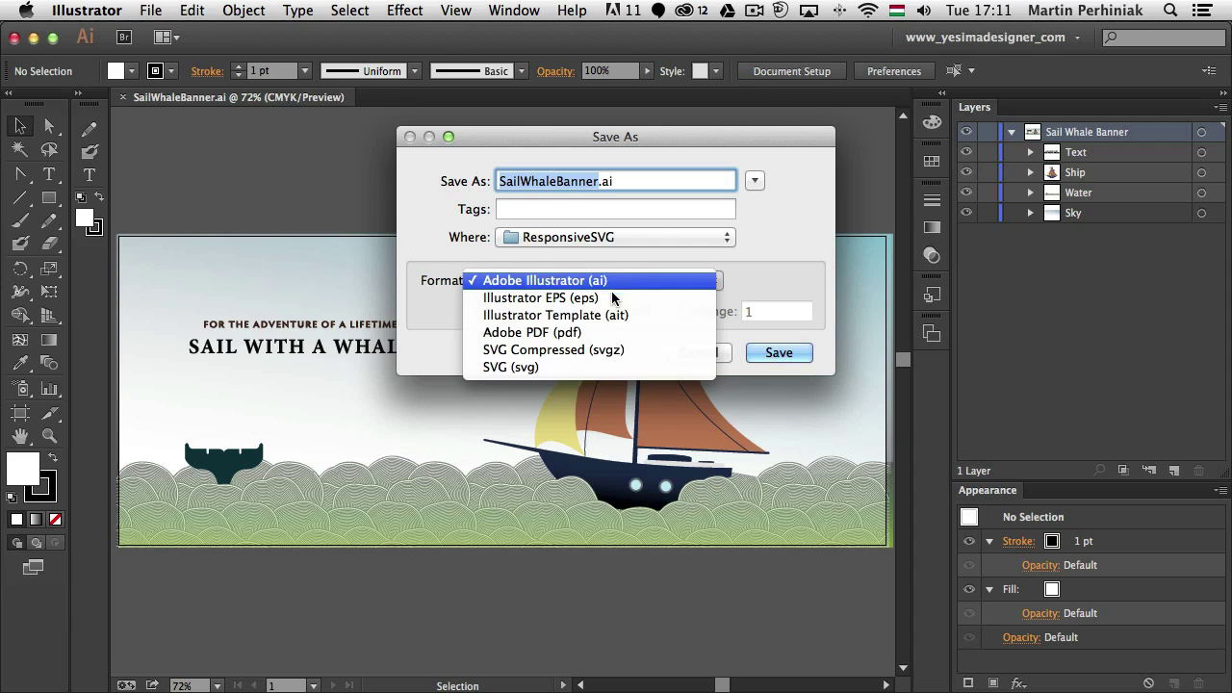
{"action": "left_click", "coordinate": [579, 367]}
{"action": "left_click", "coordinate": [606, 181]}
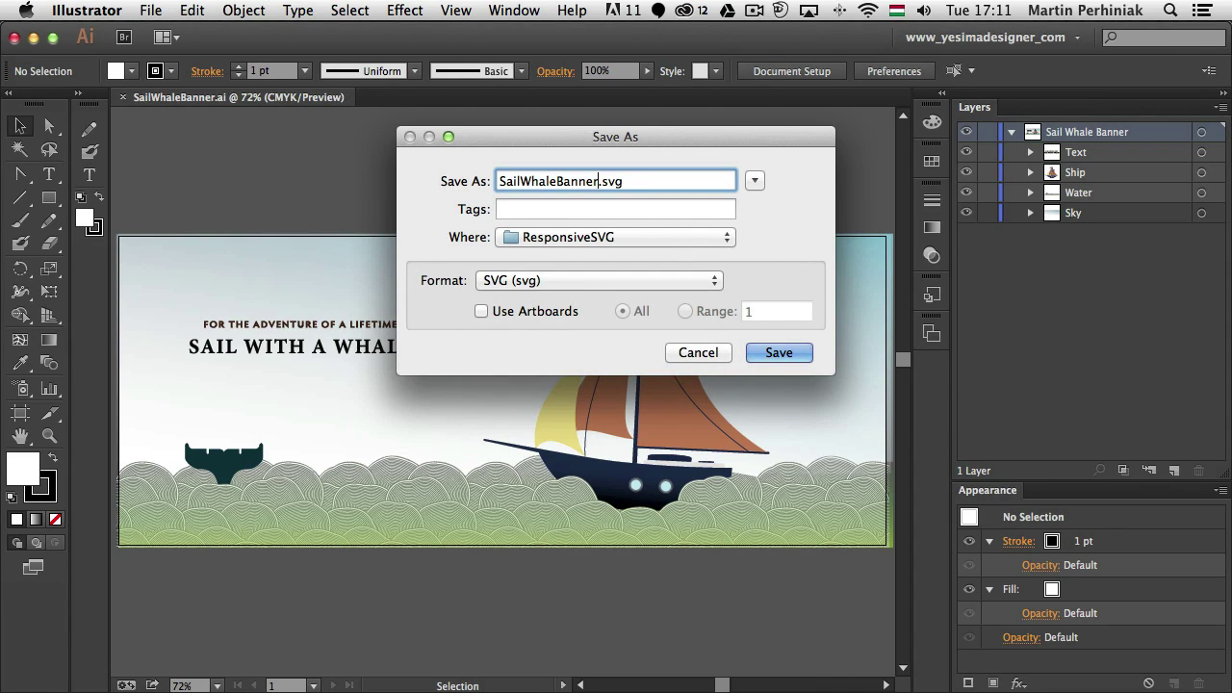
{"action": "type", "text": "2"}
{"action": "left_click", "coordinate": [787, 352]}
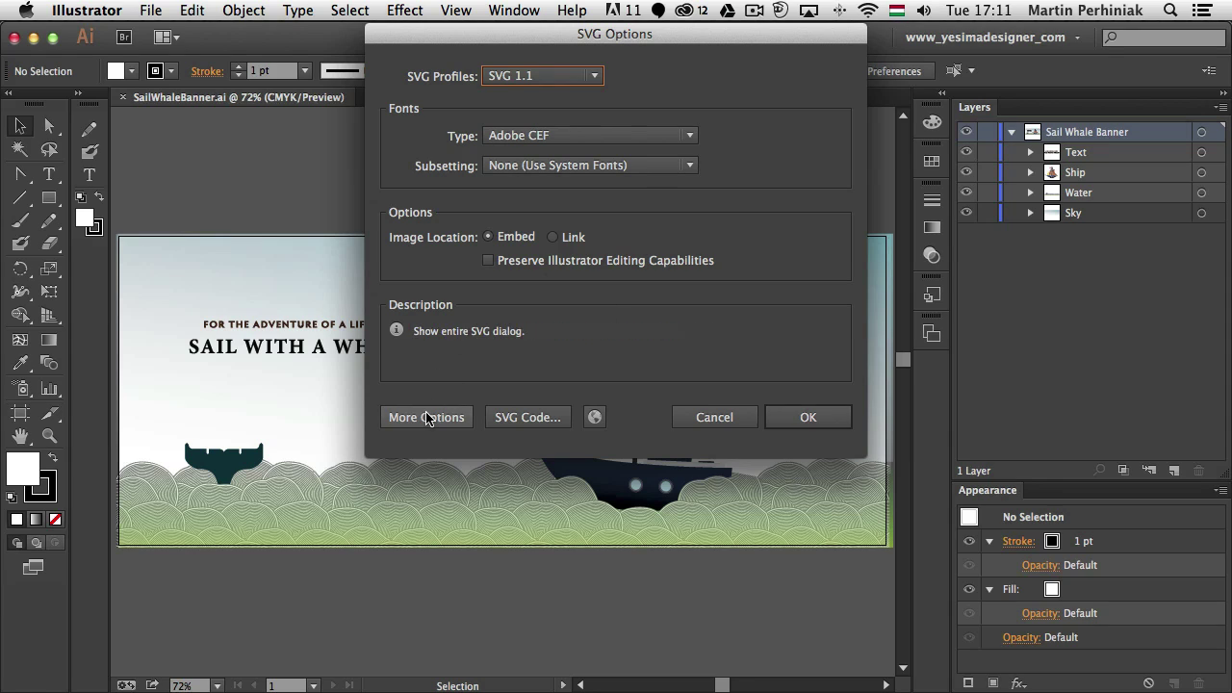
{"action": "left_click", "coordinate": [427, 419]}
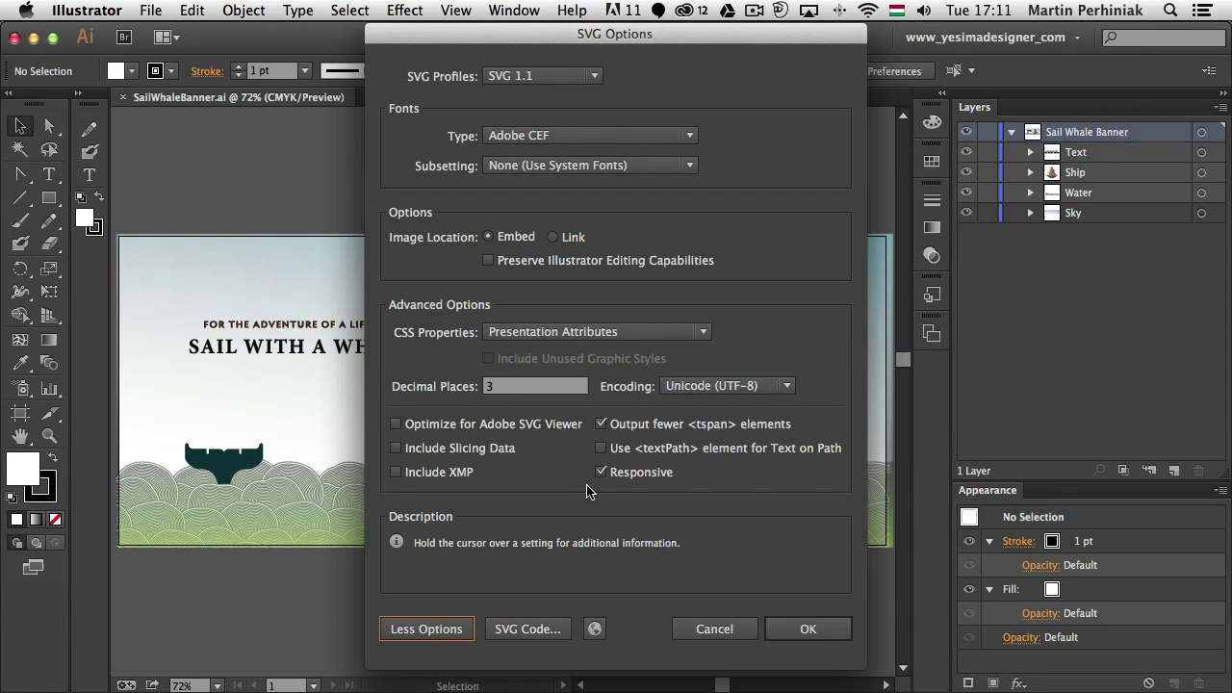
{"action": "left_click", "coordinate": [714, 629]}
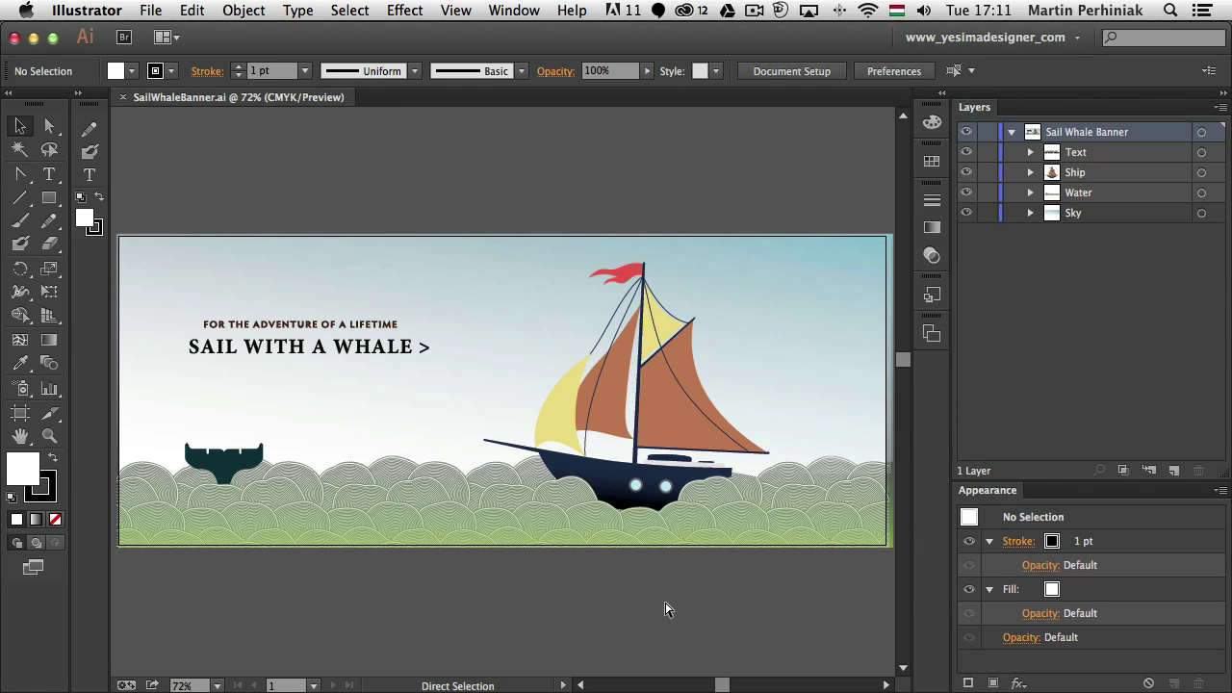
In Chrome, scroll to the Sail With a Whale banner and widen the window to check its scaling
{"action": "key", "text": "super+Tab"}
{"action": "key", "text": "super+Tab"}
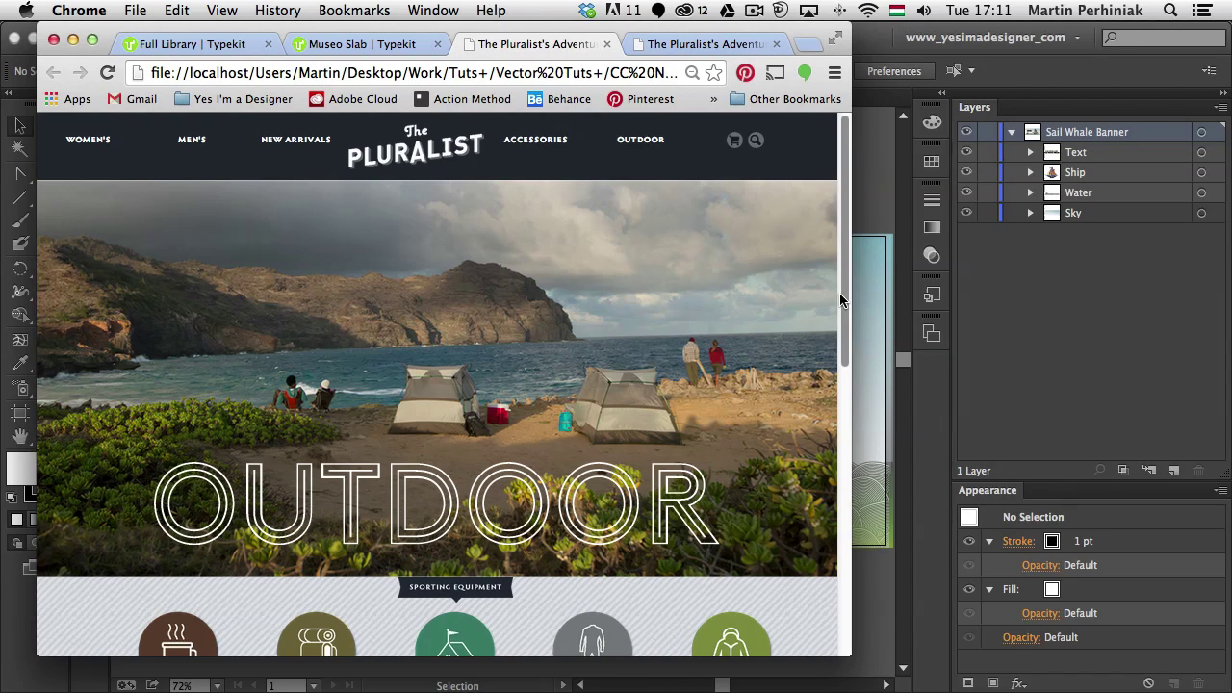
{"action": "left_click_drag", "start_coordinate": [844, 298], "coordinate": [825, 512]}
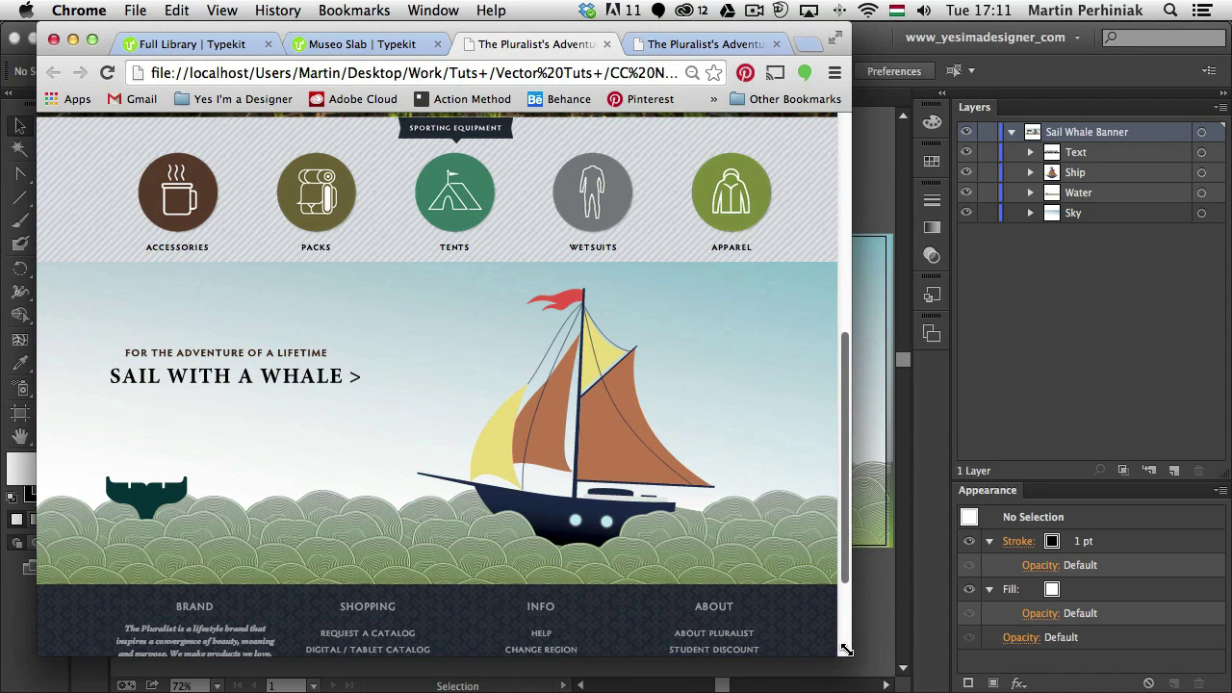
{"action": "left_click_drag", "start_coordinate": [845, 653], "coordinate": [987, 668]}
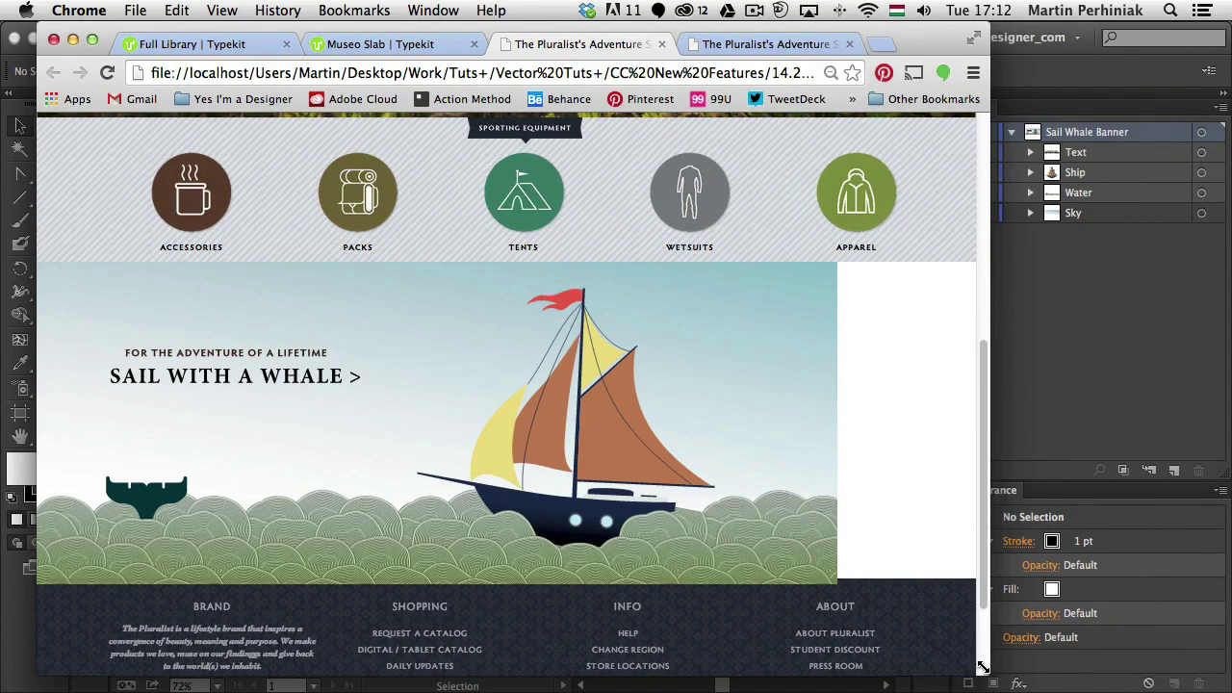
On the fourth tab's Pluralist page, scroll to the banner and shrink the window to watch it resize
{"action": "left_click", "coordinate": [754, 46]}
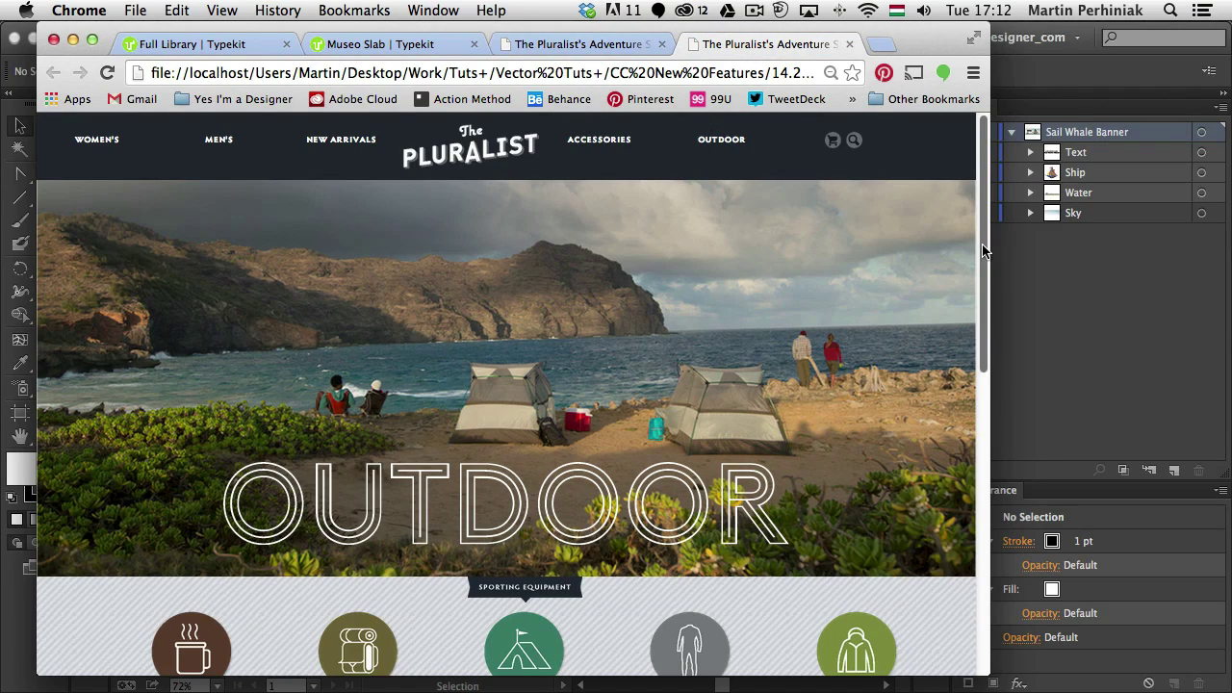
{"action": "left_click_drag", "start_coordinate": [985, 247], "coordinate": [976, 474]}
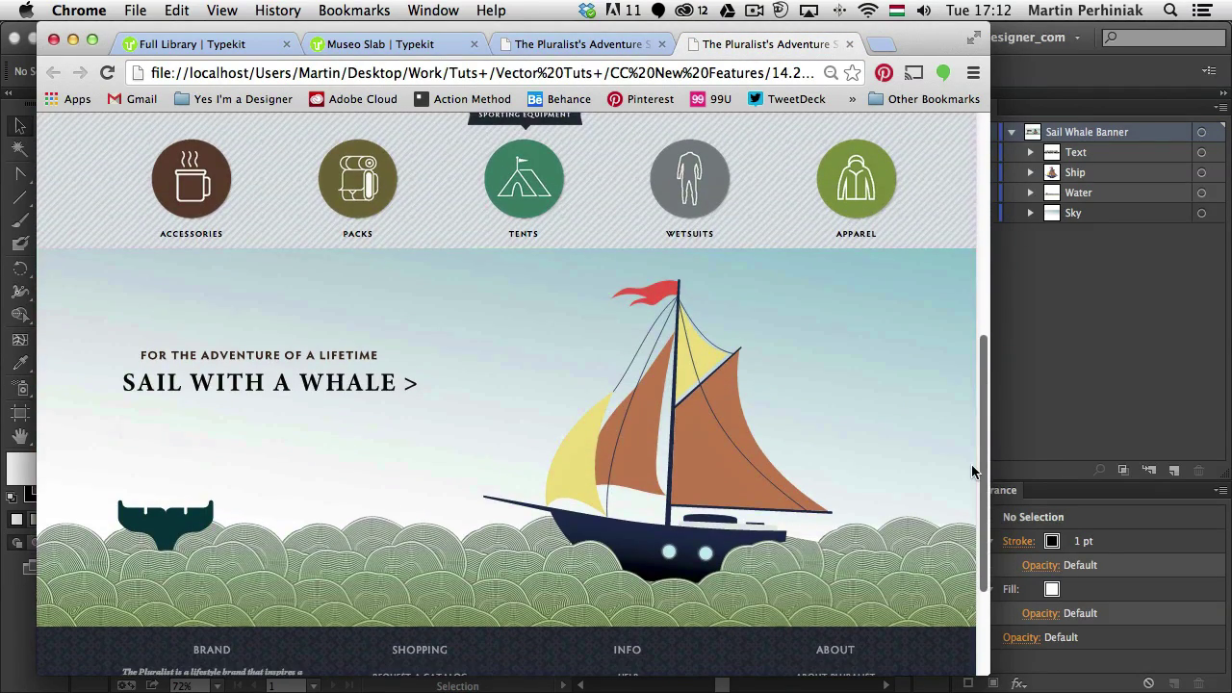
{"action": "left_click_drag", "start_coordinate": [983, 671], "coordinate": [913, 625]}
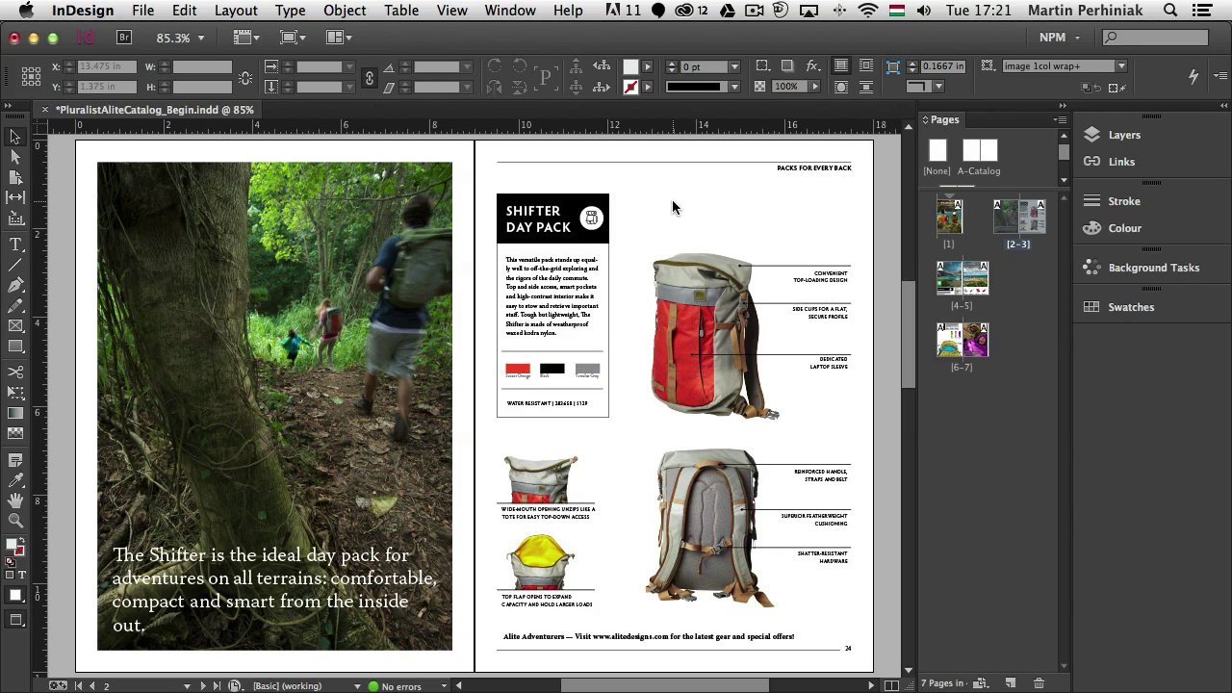
Zoom to the SHIFTER DAY PACK header and add a new hyperlink to shop.alitedesigns.com/shifter-pack-633.html
{"action": "key", "text": "z"}
{"action": "left_click_drag", "start_coordinate": [474, 173], "coordinate": [722, 355]}
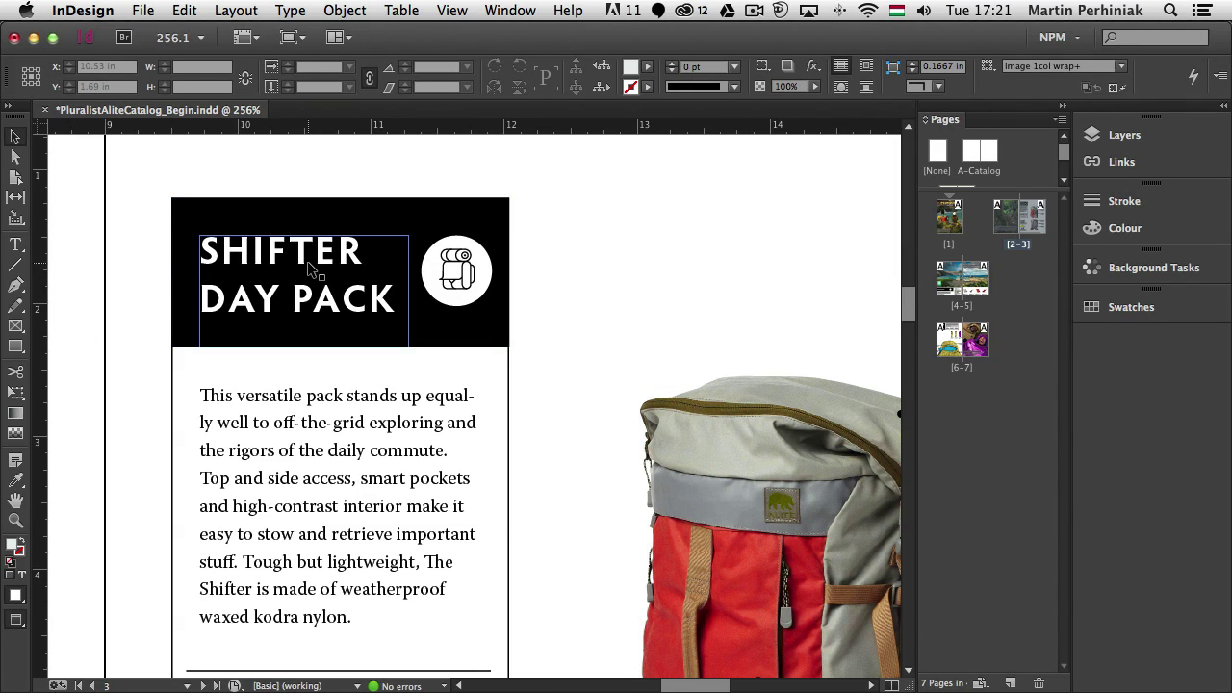
{"action": "left_click", "coordinate": [307, 261]}
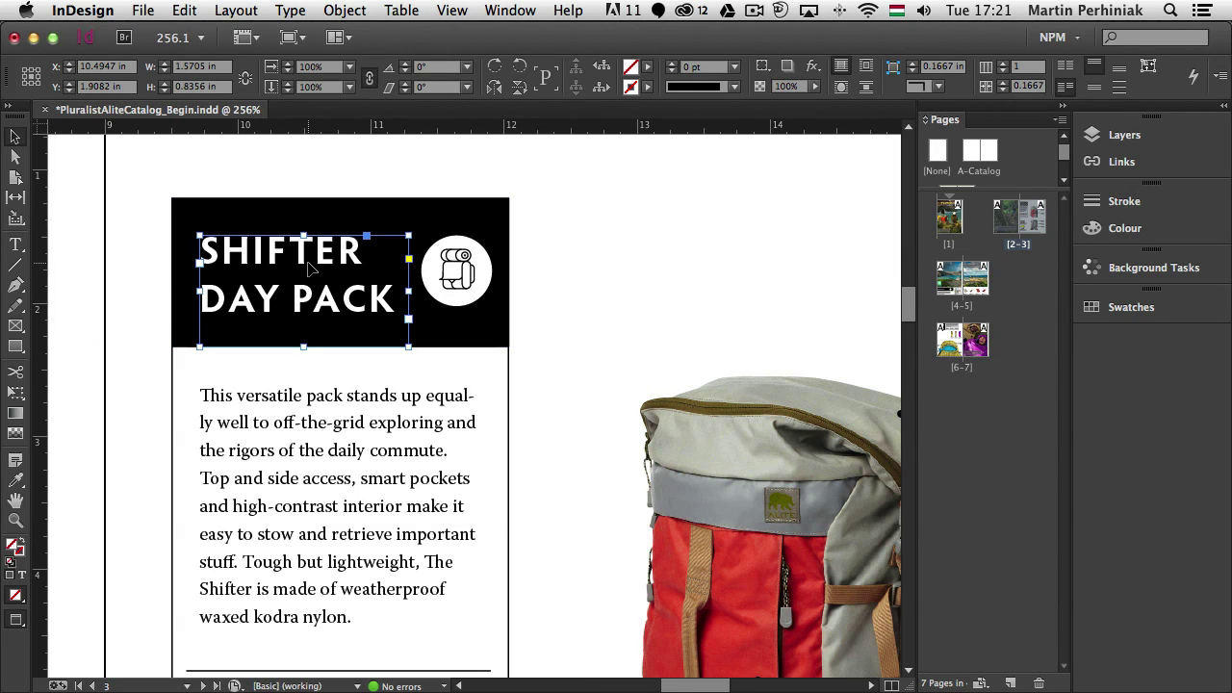
{"action": "right_click", "coordinate": [308, 268]}
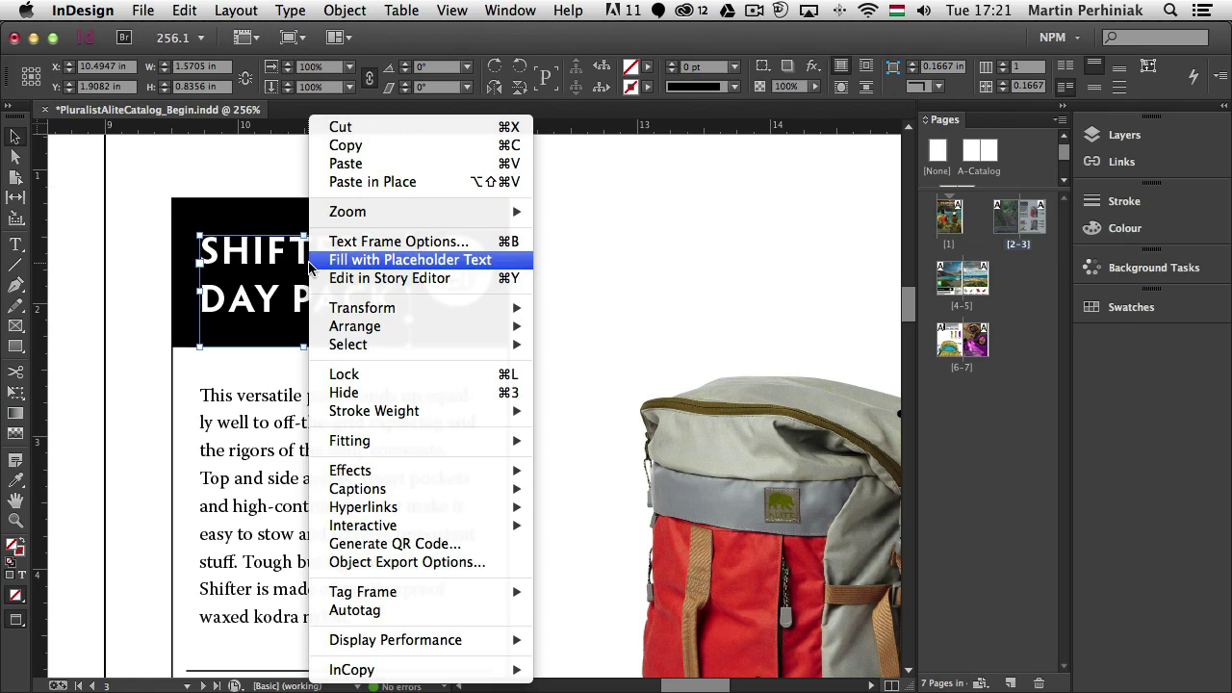
{"action": "mouse_move", "coordinate": [459, 507]}
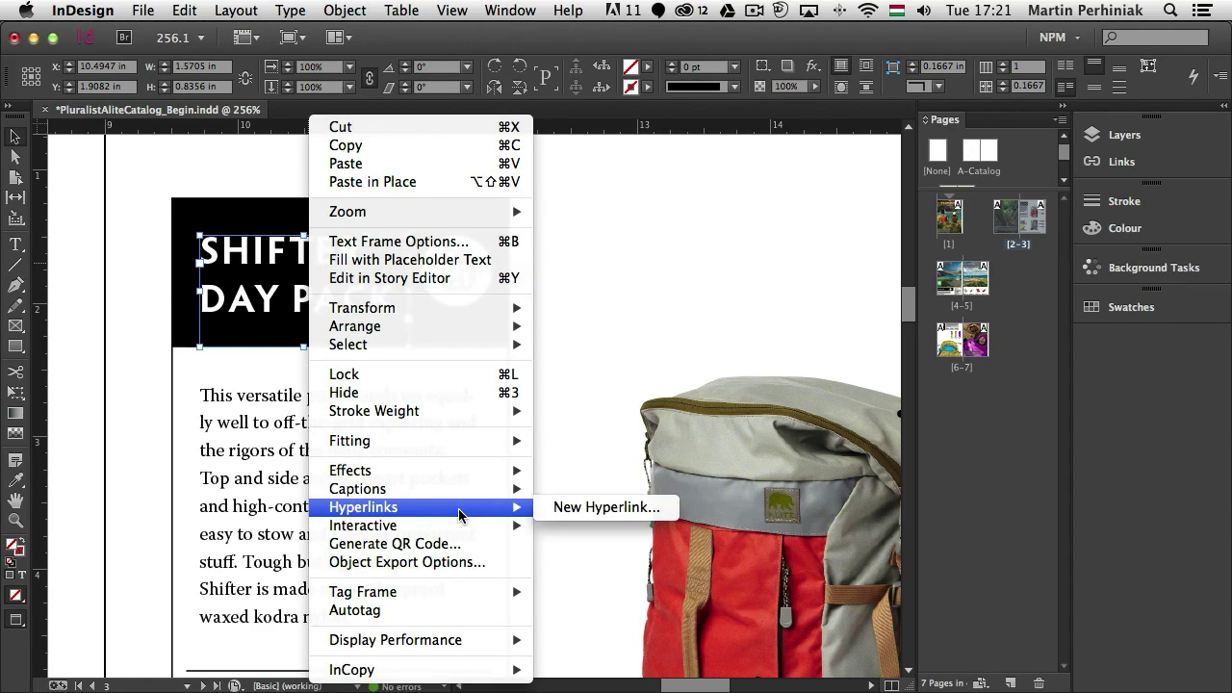
{"action": "left_click", "coordinate": [576, 507]}
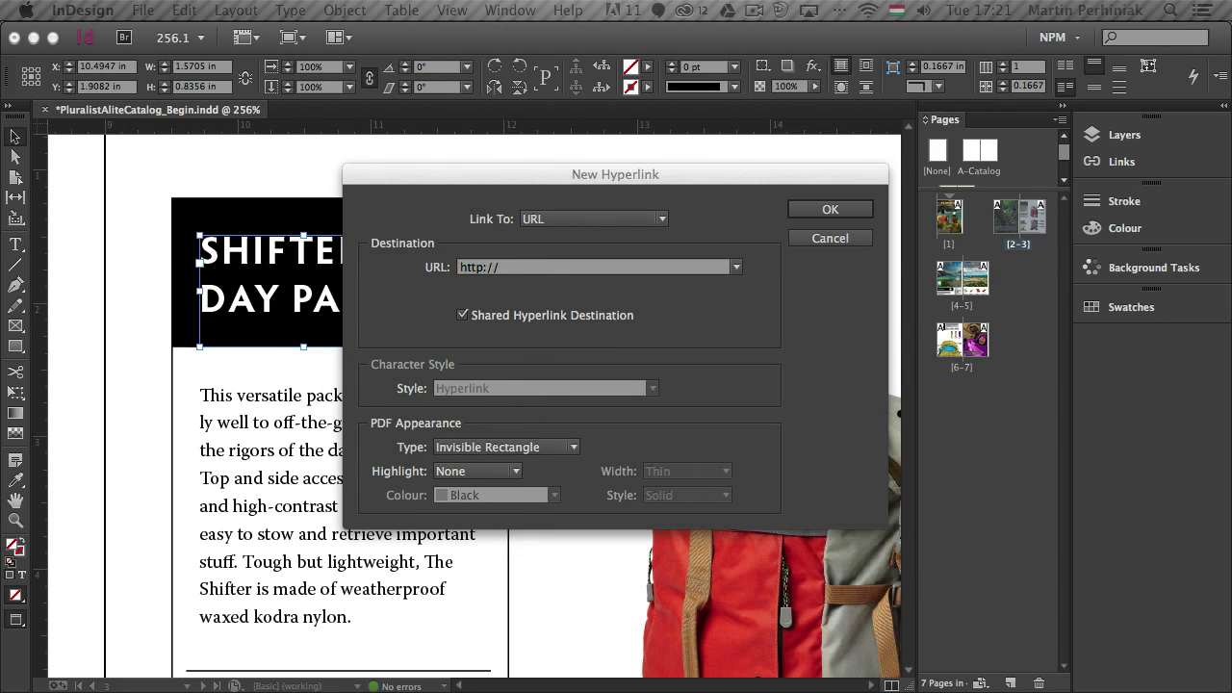
{"action": "type", "text": "http://shop.alitedesigns.com/shifter-pack-633.html"}
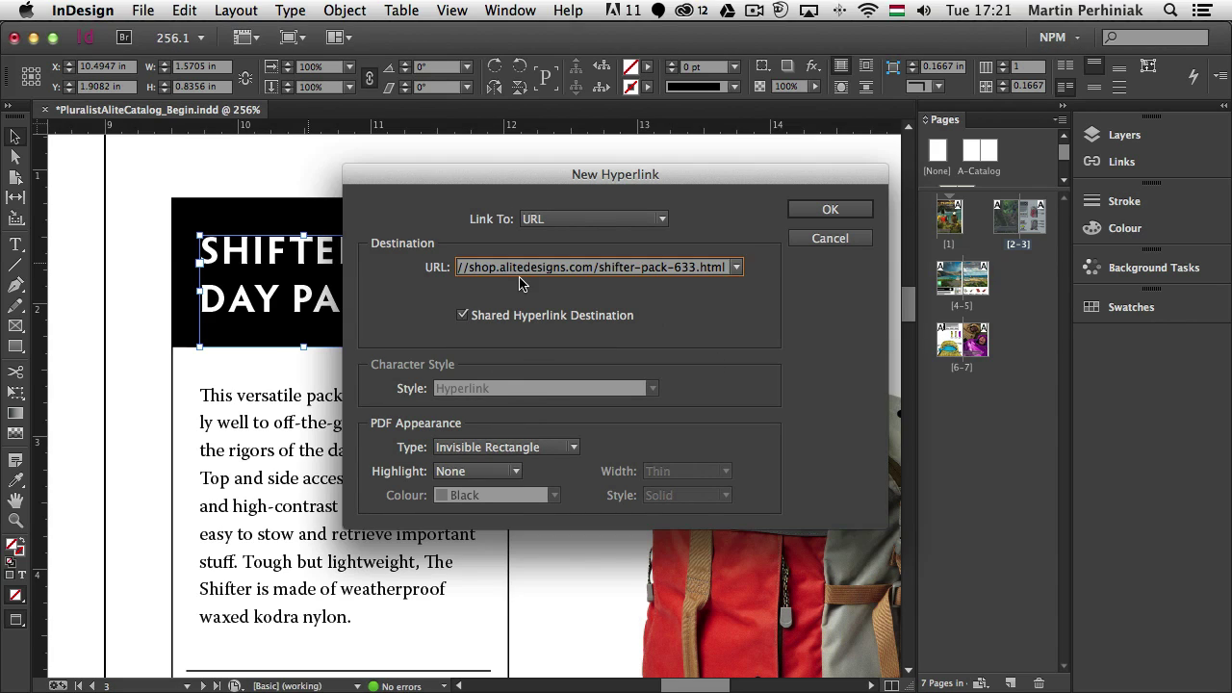
{"action": "left_click", "coordinate": [820, 220]}
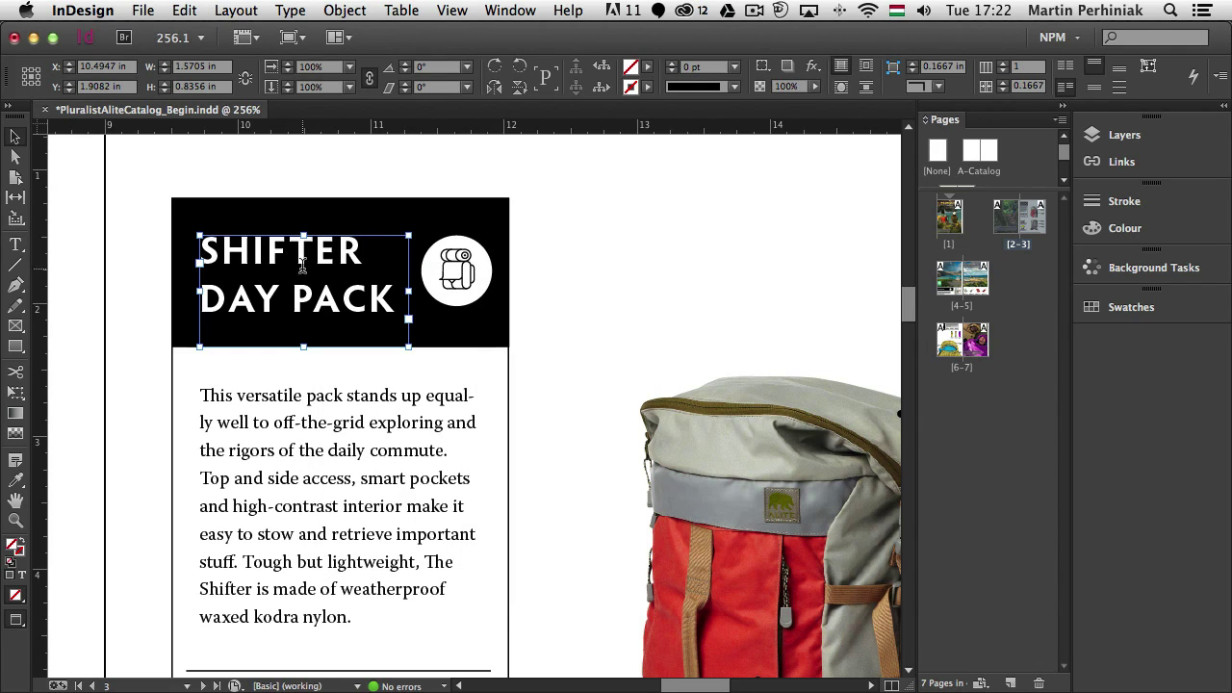
Select all the SHIFTER DAY PACK header text and apply the Hyperlink character style
{"action": "double_click", "coordinate": [282, 267]}
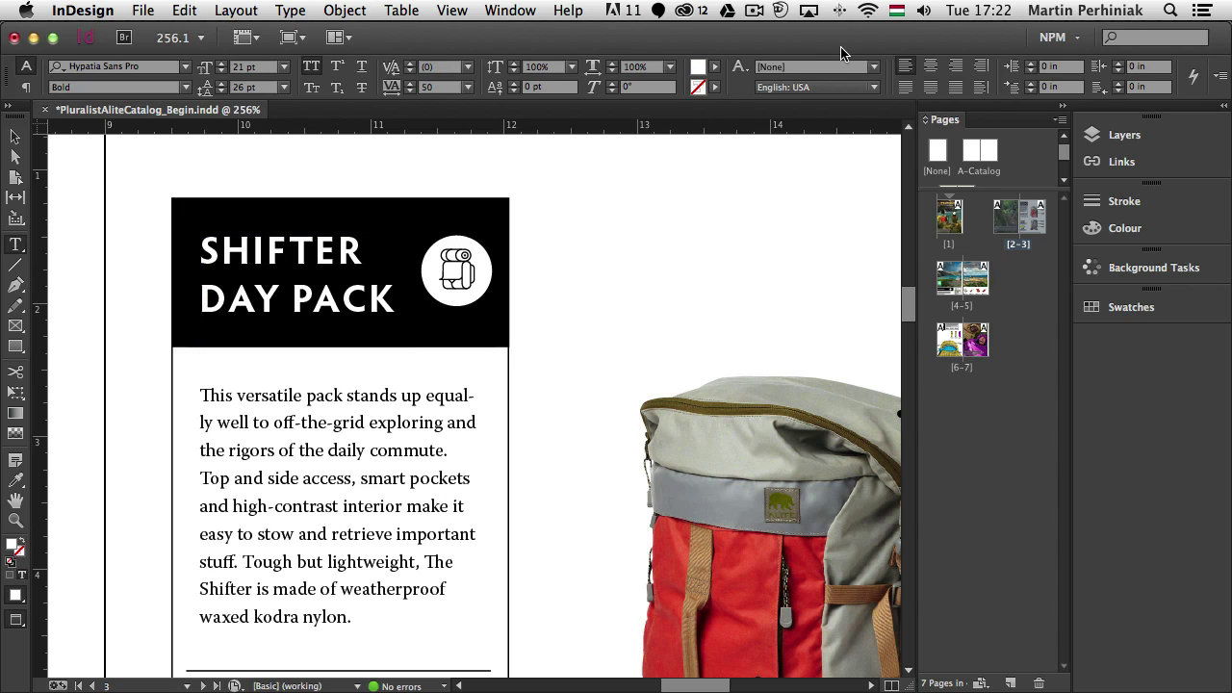
{"action": "left_click", "coordinate": [875, 69]}
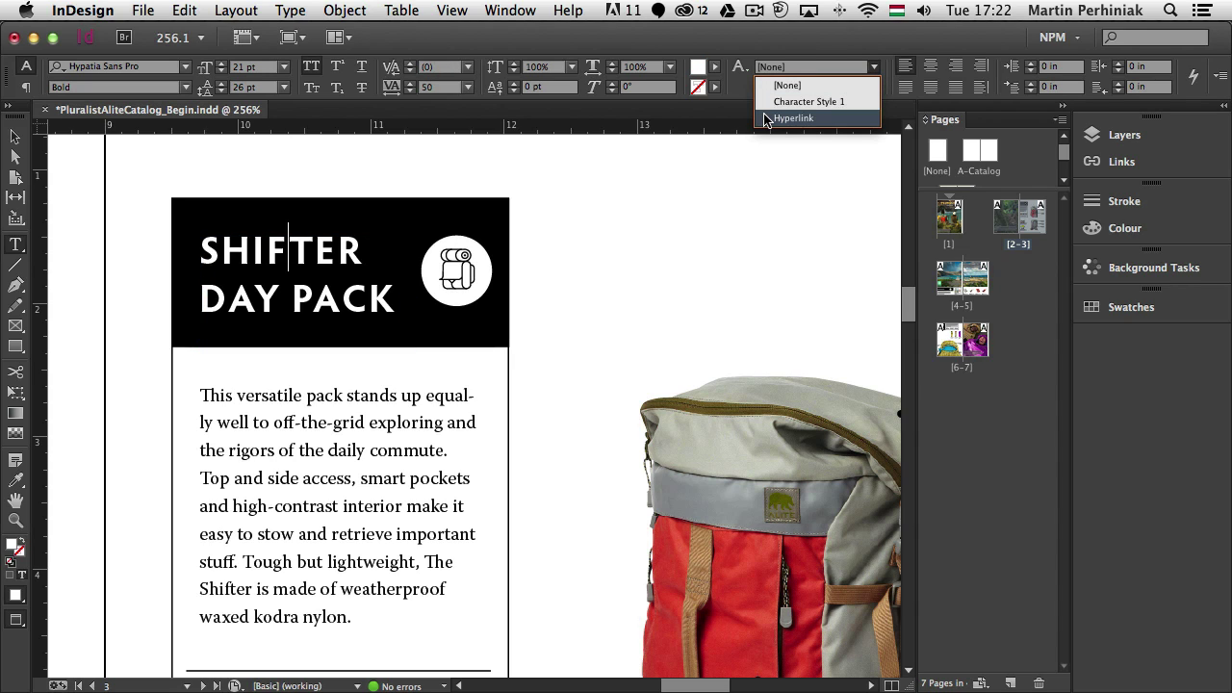
{"action": "key", "text": "Escape"}
{"action": "key", "text": "super+a"}
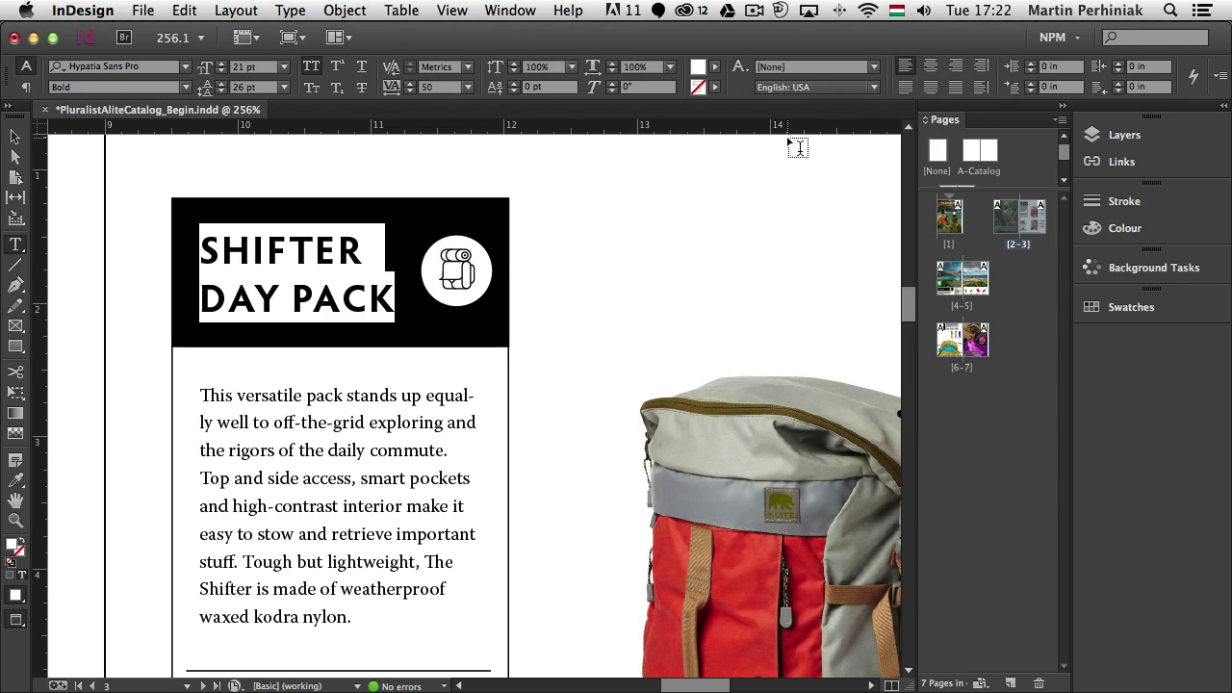
{"action": "left_click", "coordinate": [847, 66]}
{"action": "left_click", "coordinate": [793, 117]}
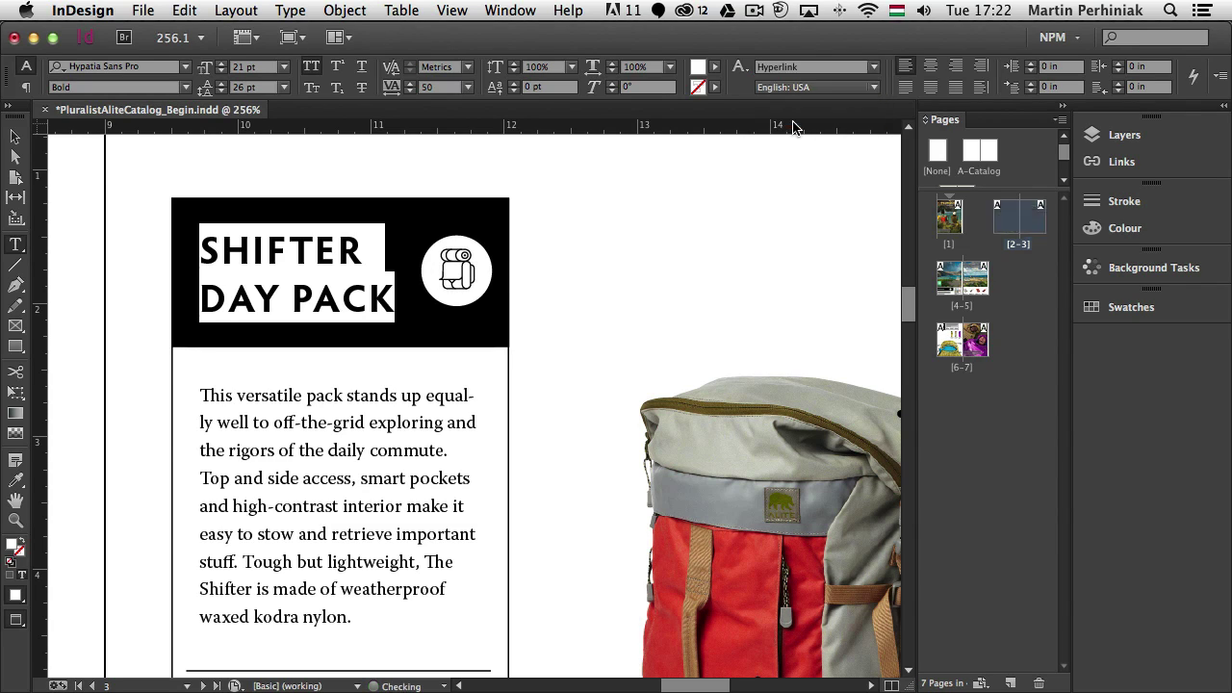
{"action": "left_click", "coordinate": [382, 247]}
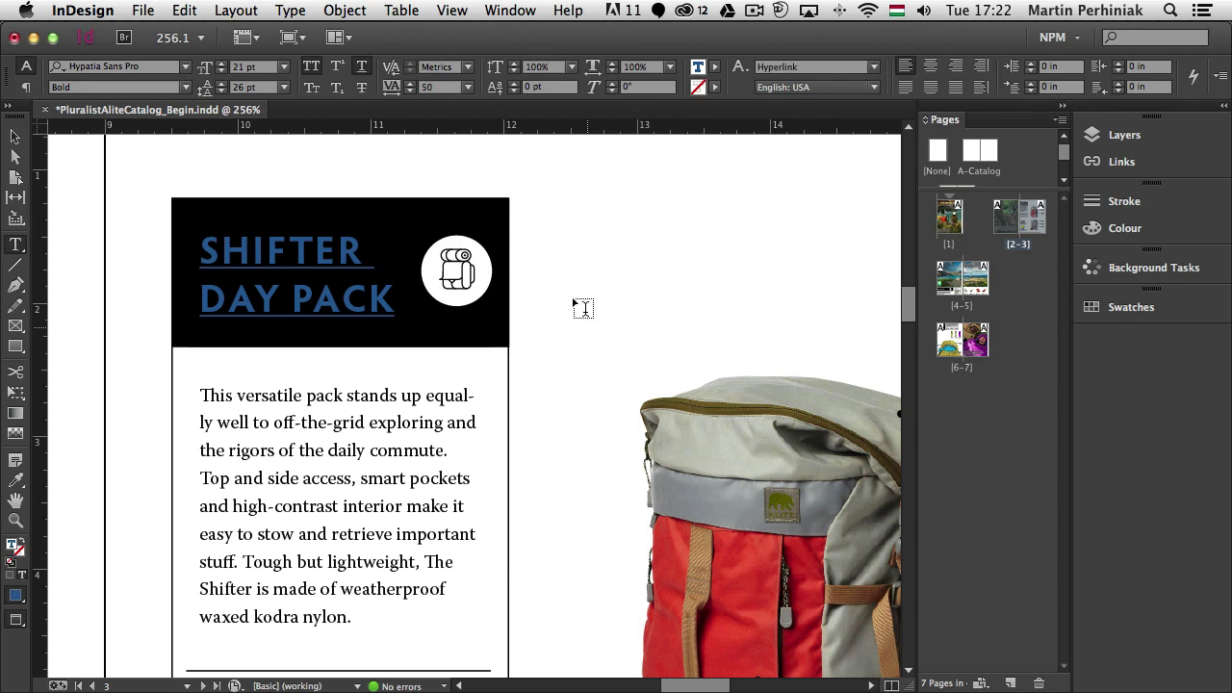
{"action": "left_click", "coordinate": [508, 10]}
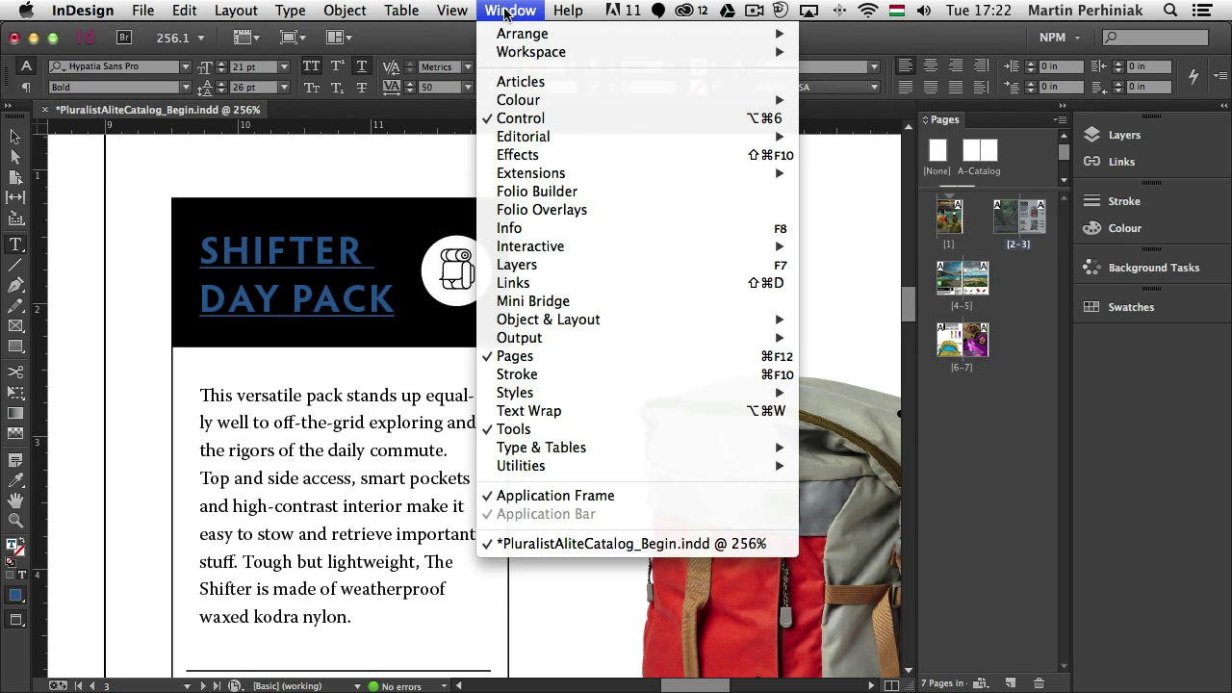
Open the Hyperlinks panel over the document, showing the shifter day pack link with green status
{"action": "mouse_move", "coordinate": [607, 246]}
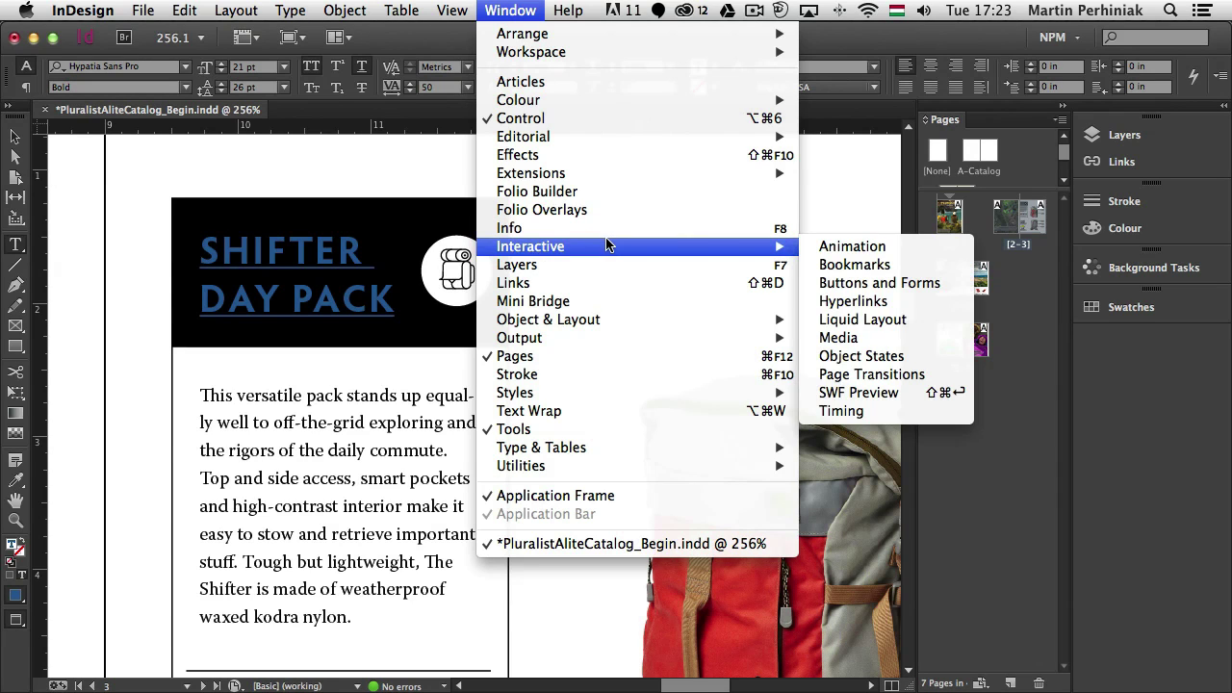
{"action": "left_click", "coordinate": [906, 303]}
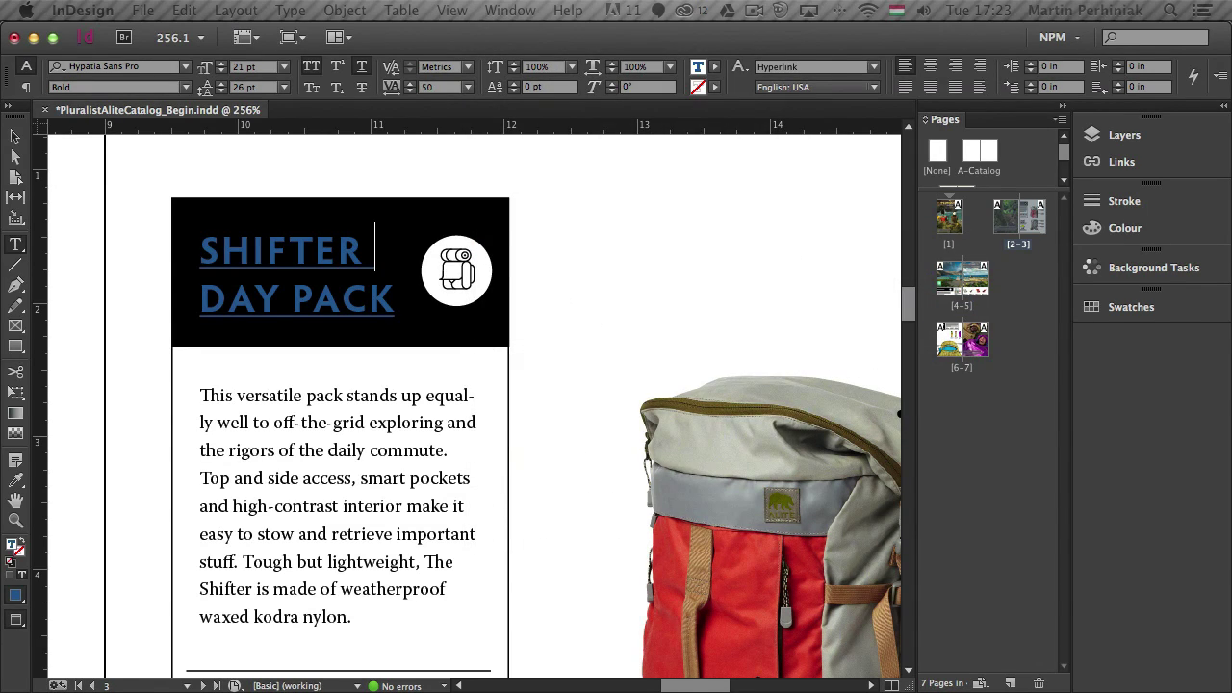
{"action": "left_click_drag", "start_coordinate": [1007, 60], "coordinate": [687, 138]}
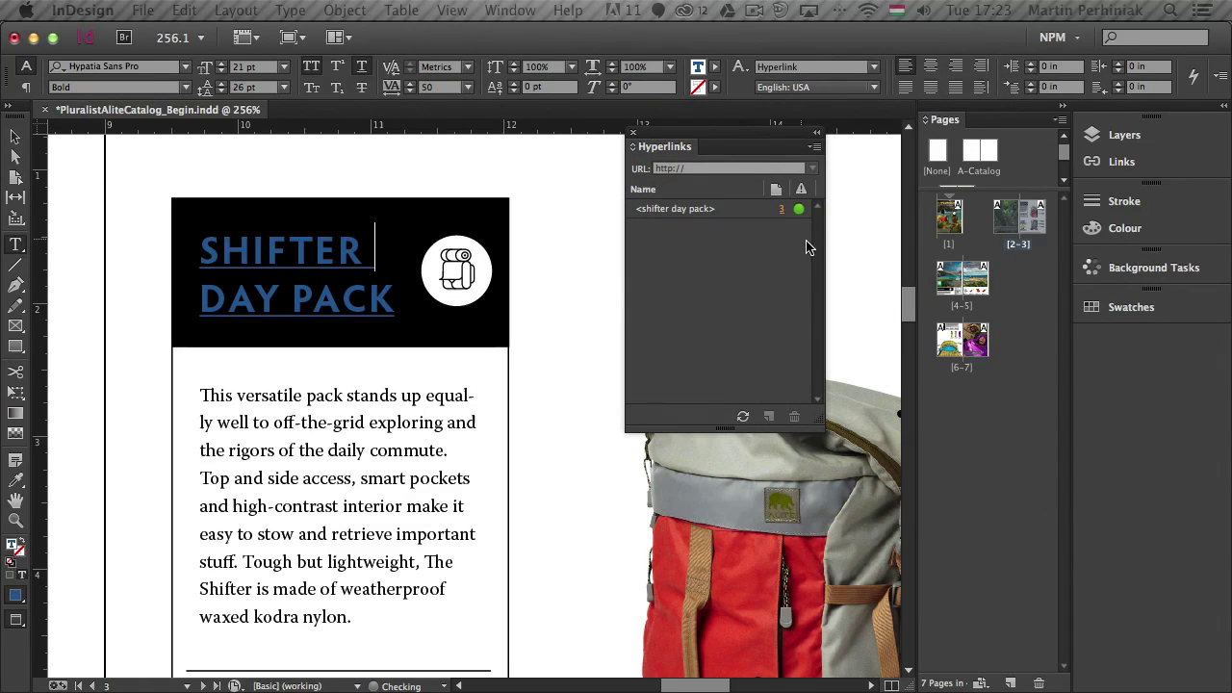